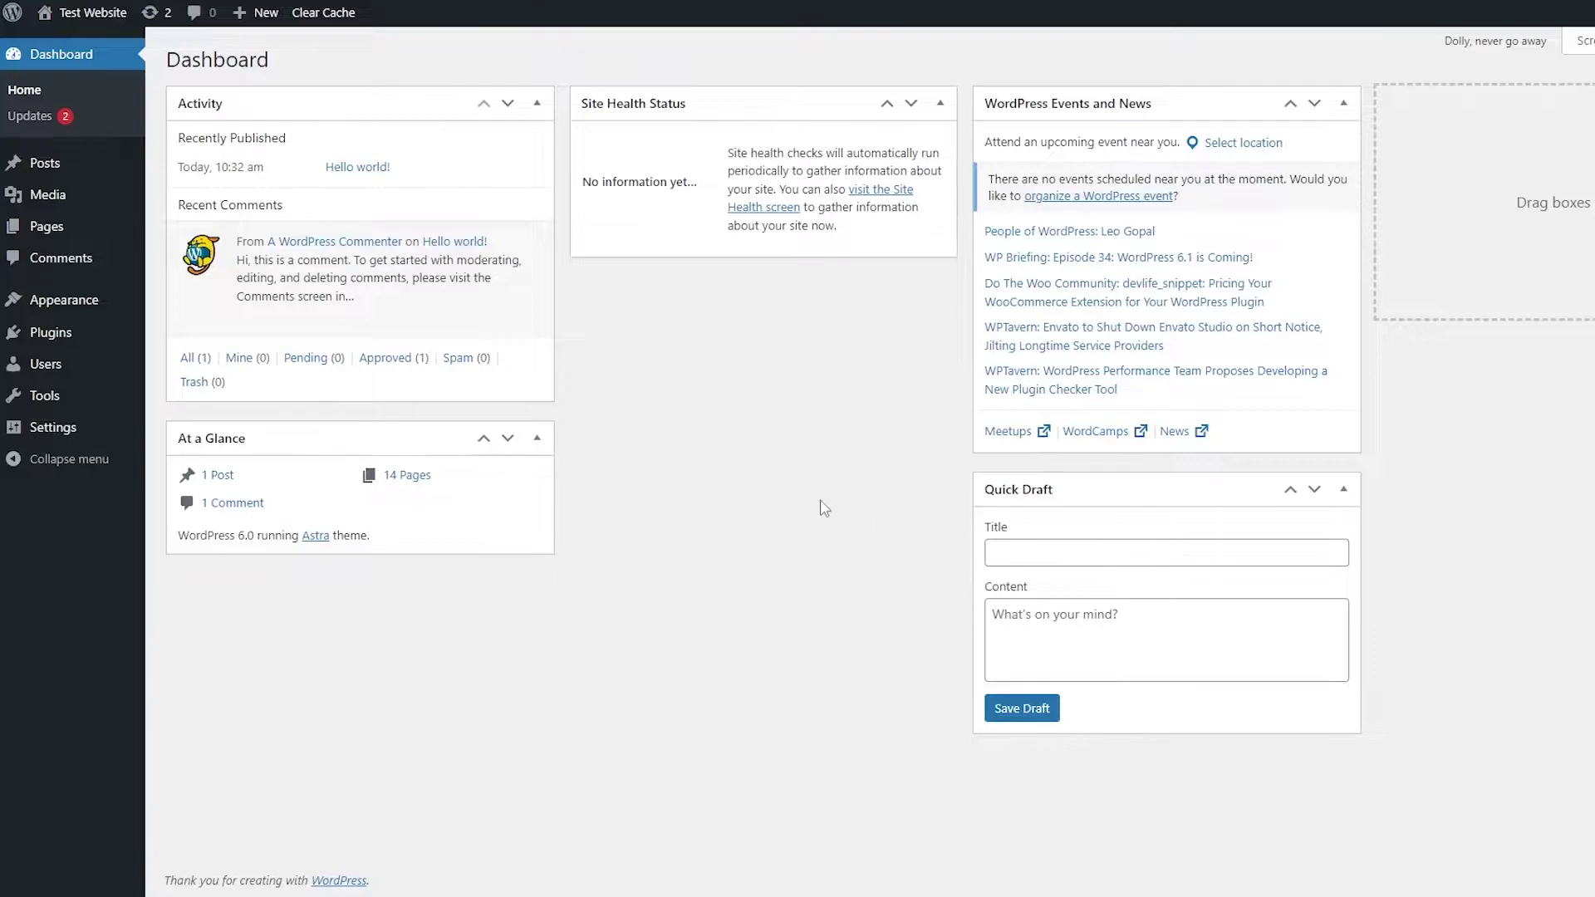
Search the plugin directory for elementor and install the Elementor Website Builder plugin
mouse_move(62, 349)
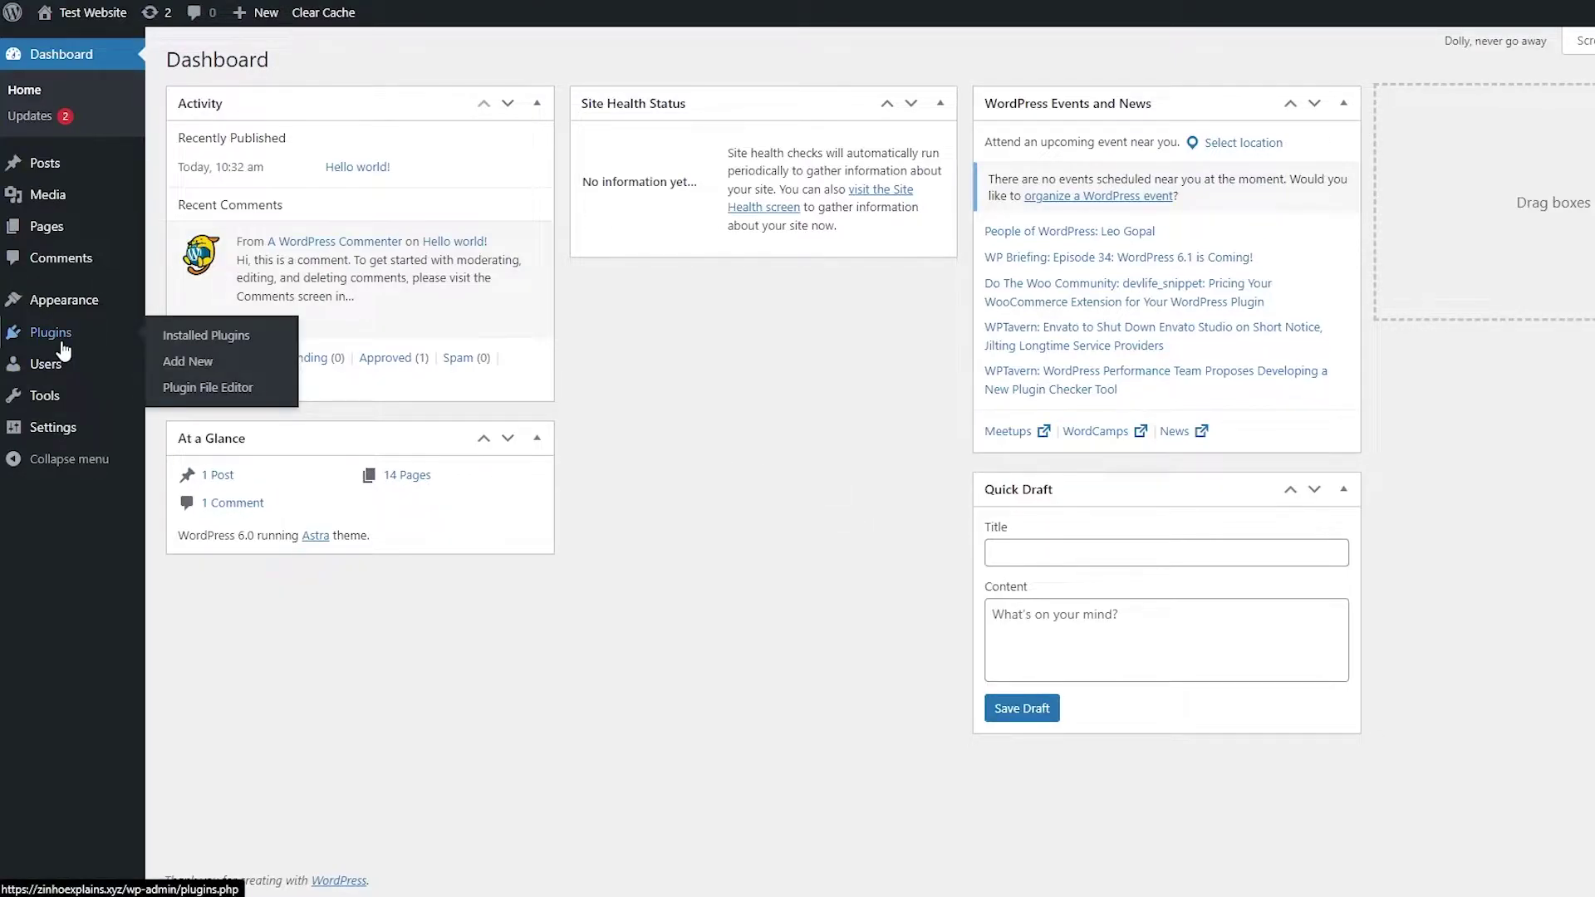
click(63, 349)
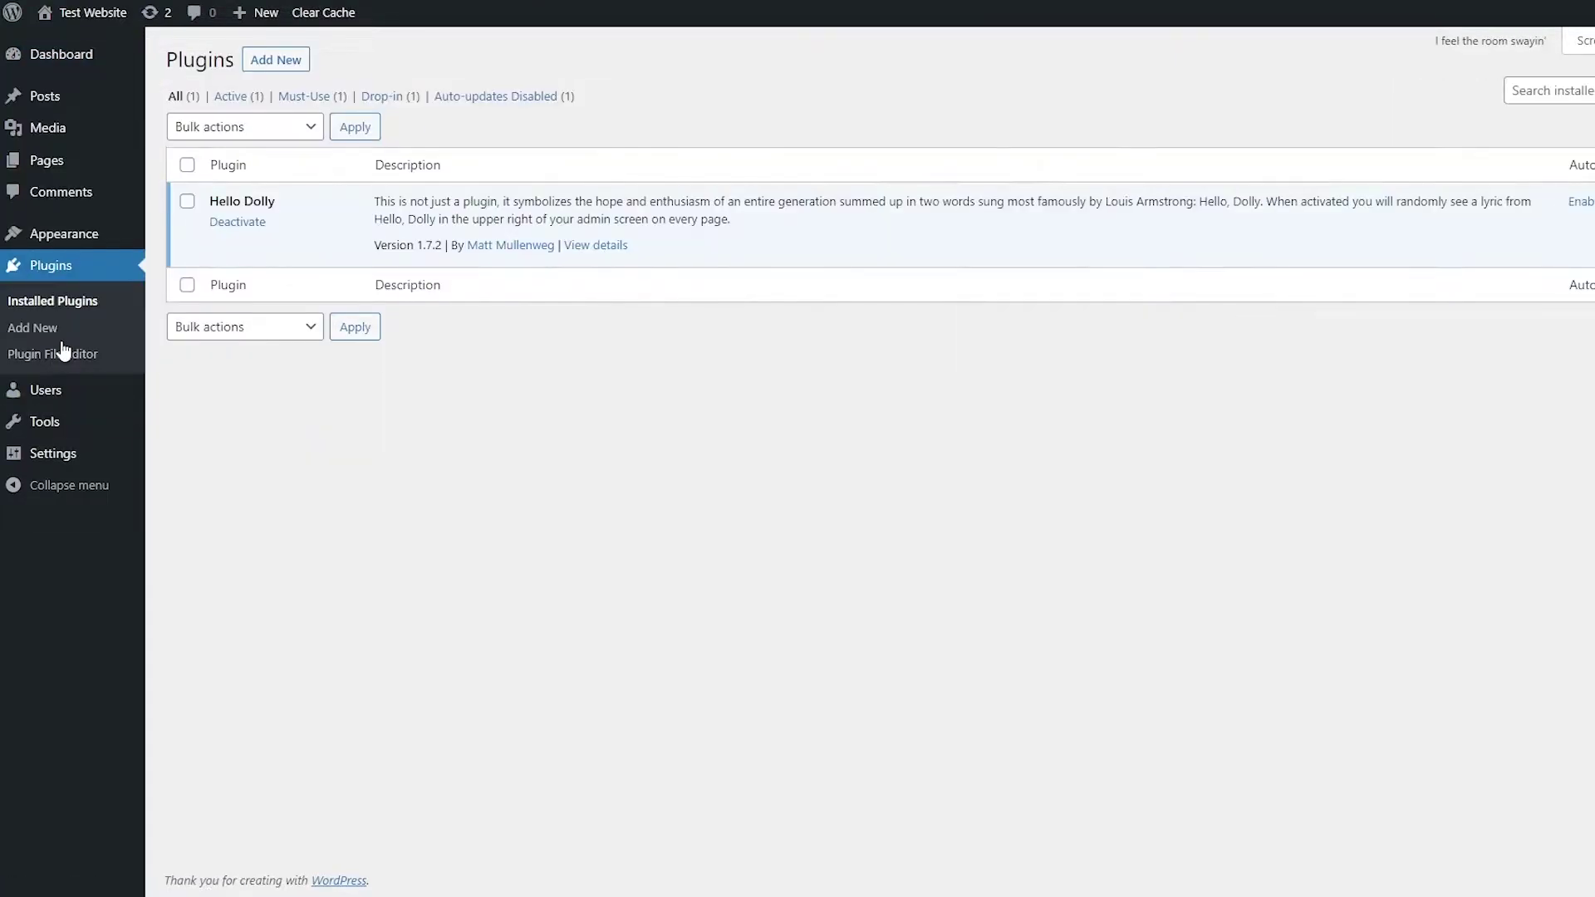
click(262, 65)
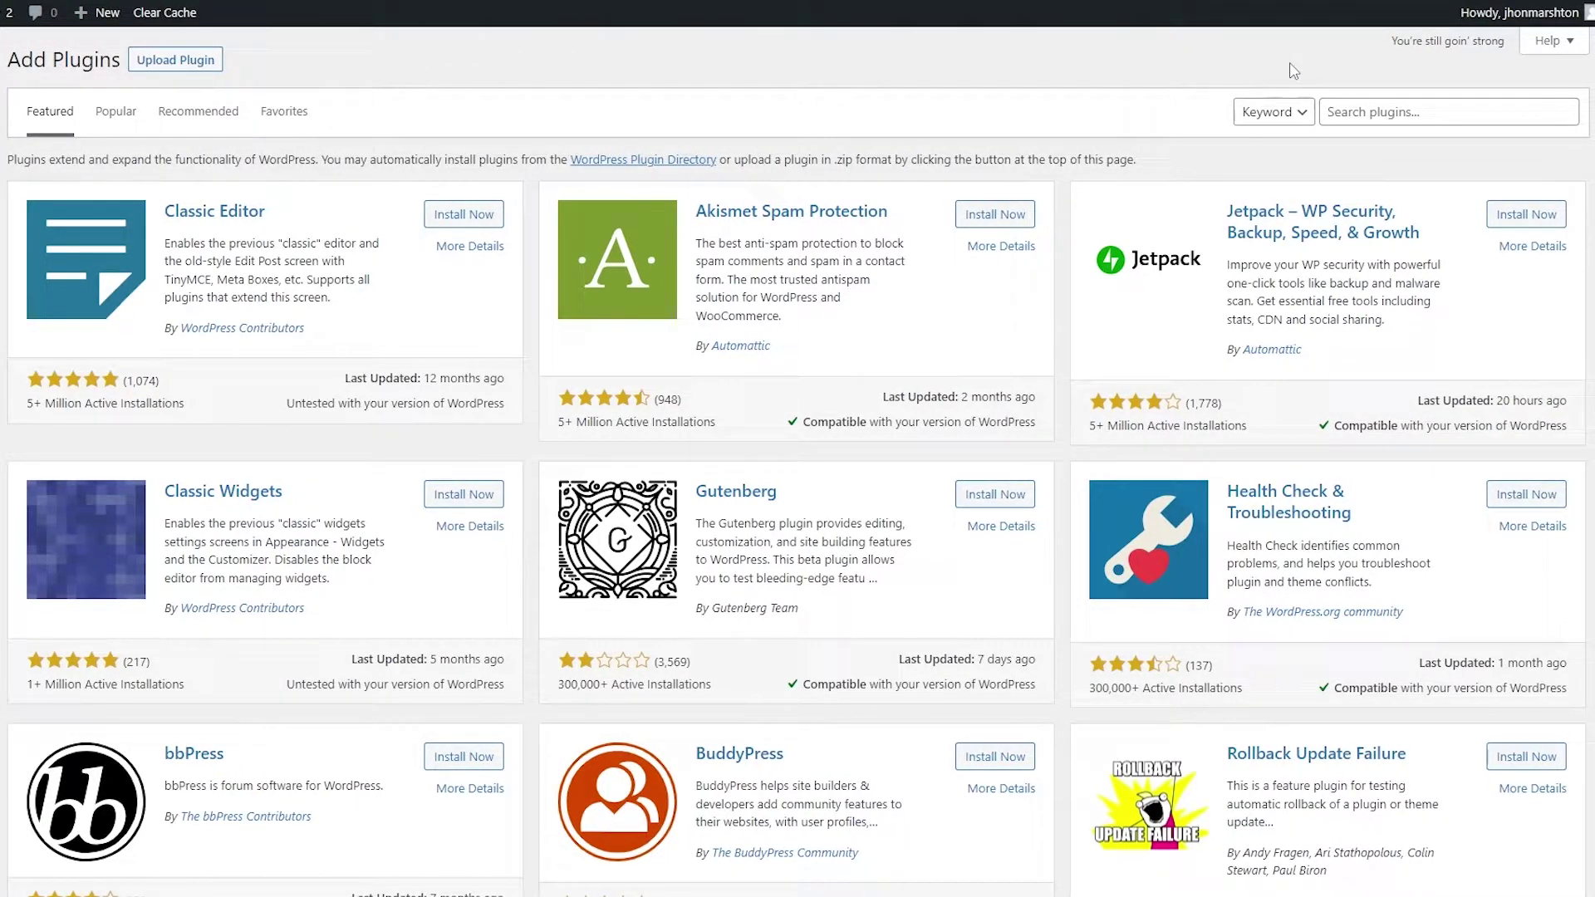
click(1360, 116)
text(elementor)
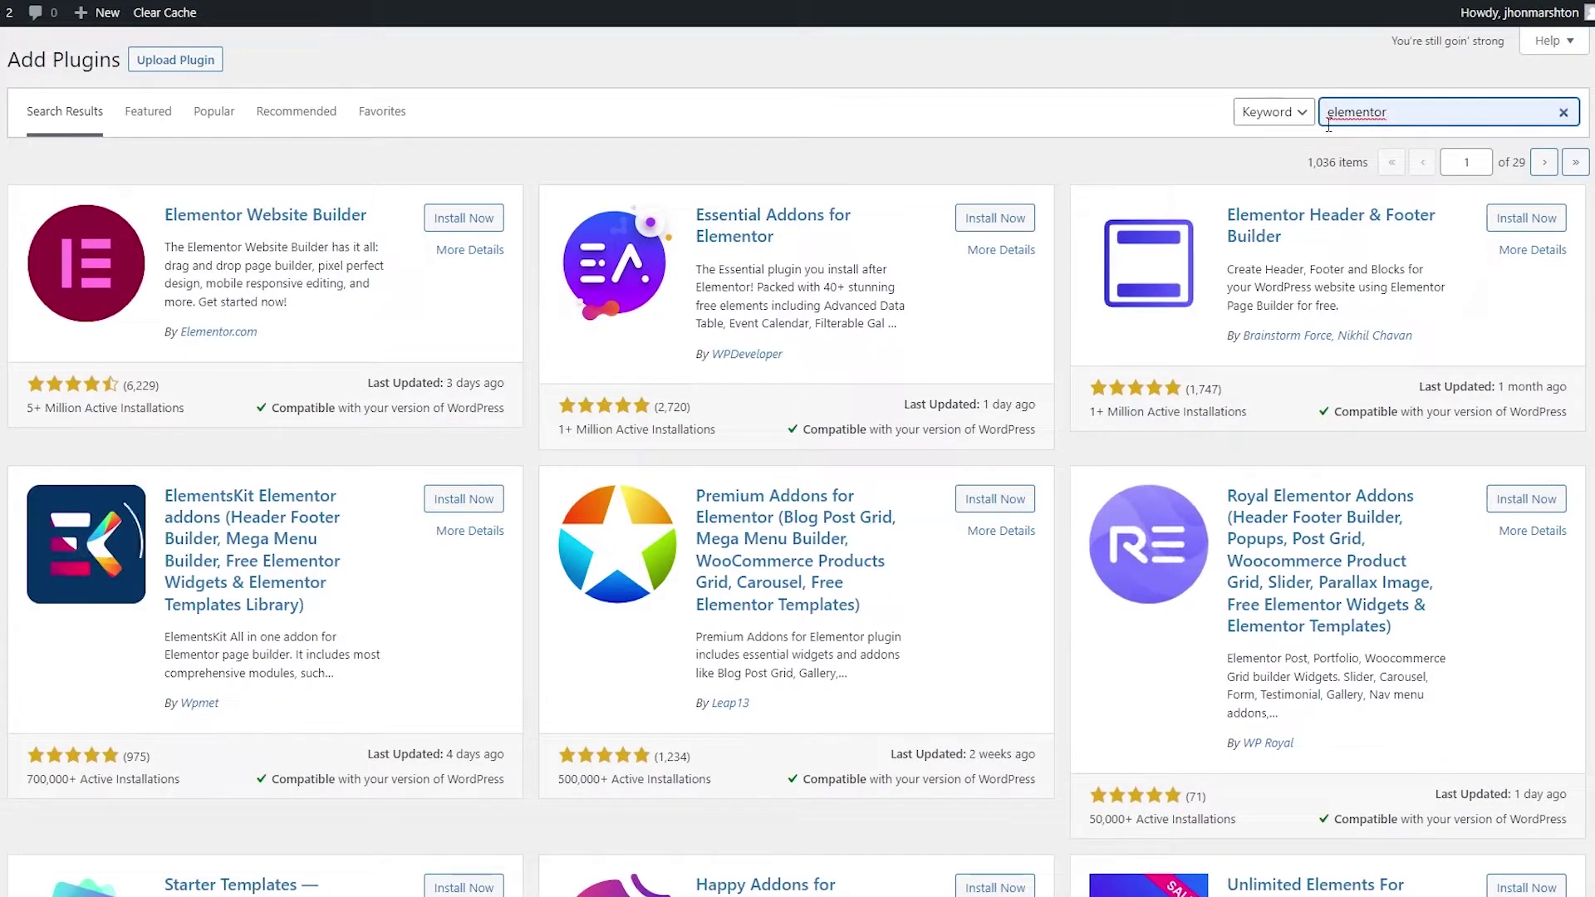
click(499, 223)
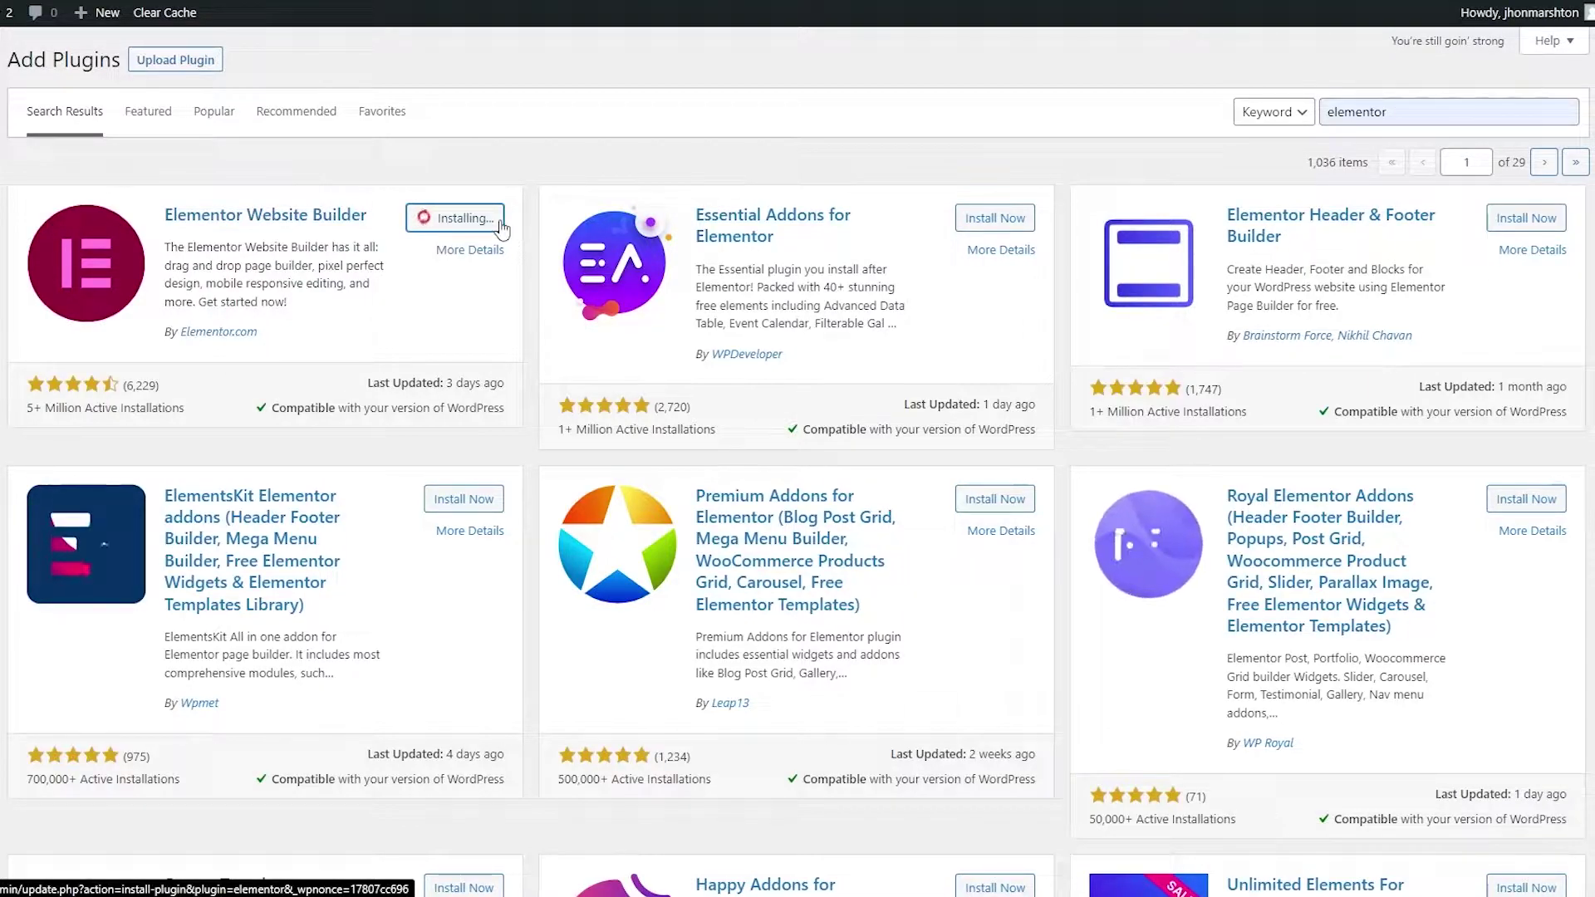
Search the plugin directory for Astra
click(1417, 104)
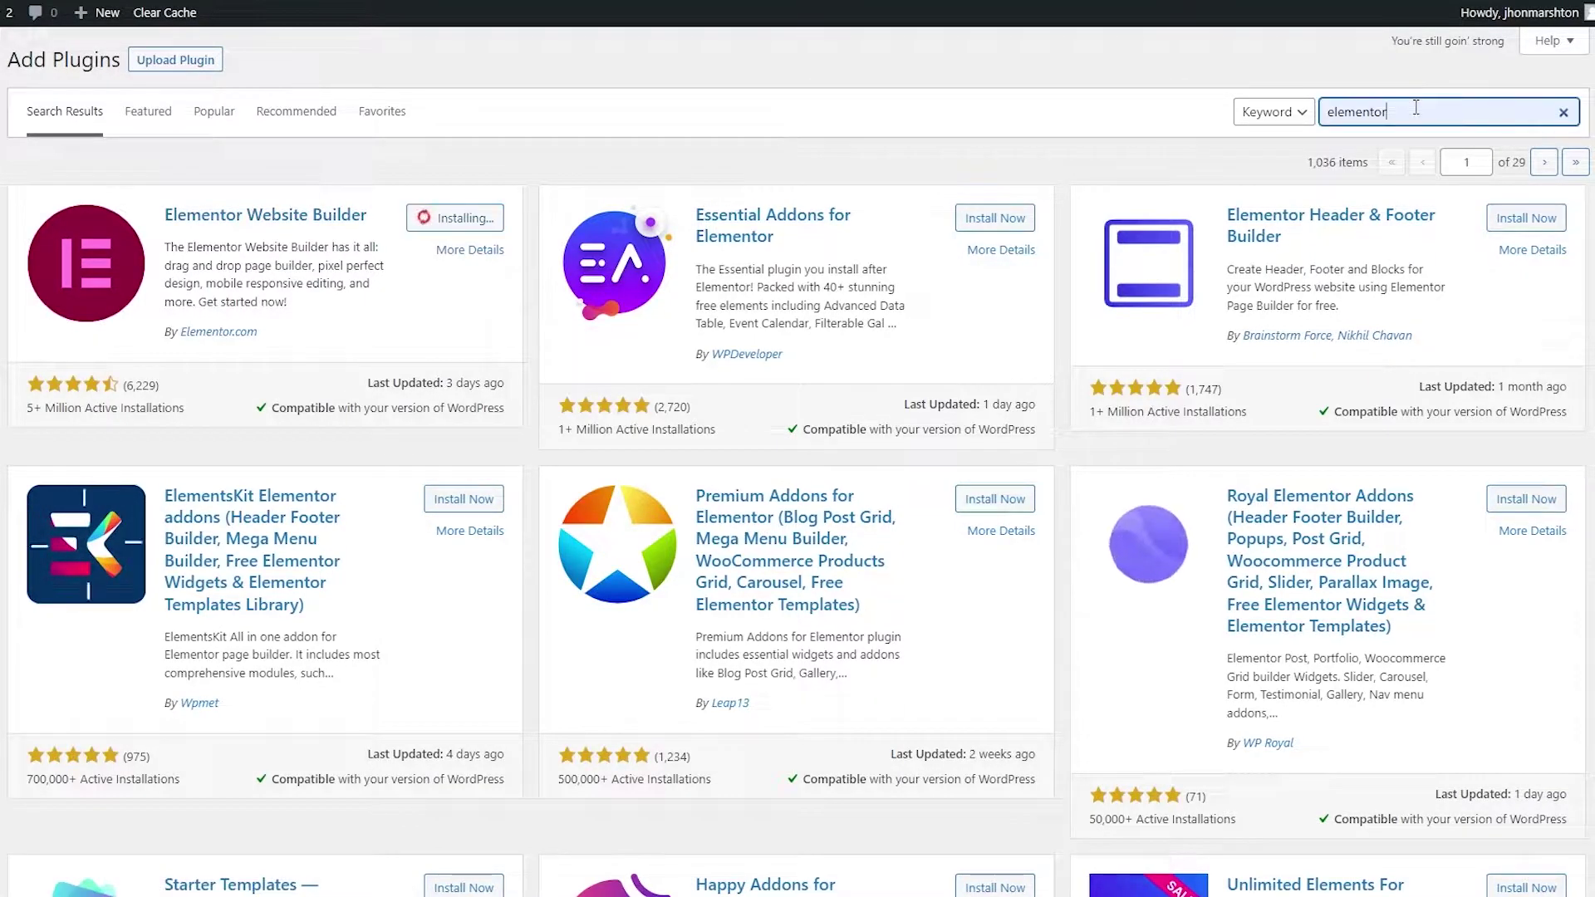
double_click(1416, 107)
text(Astra)
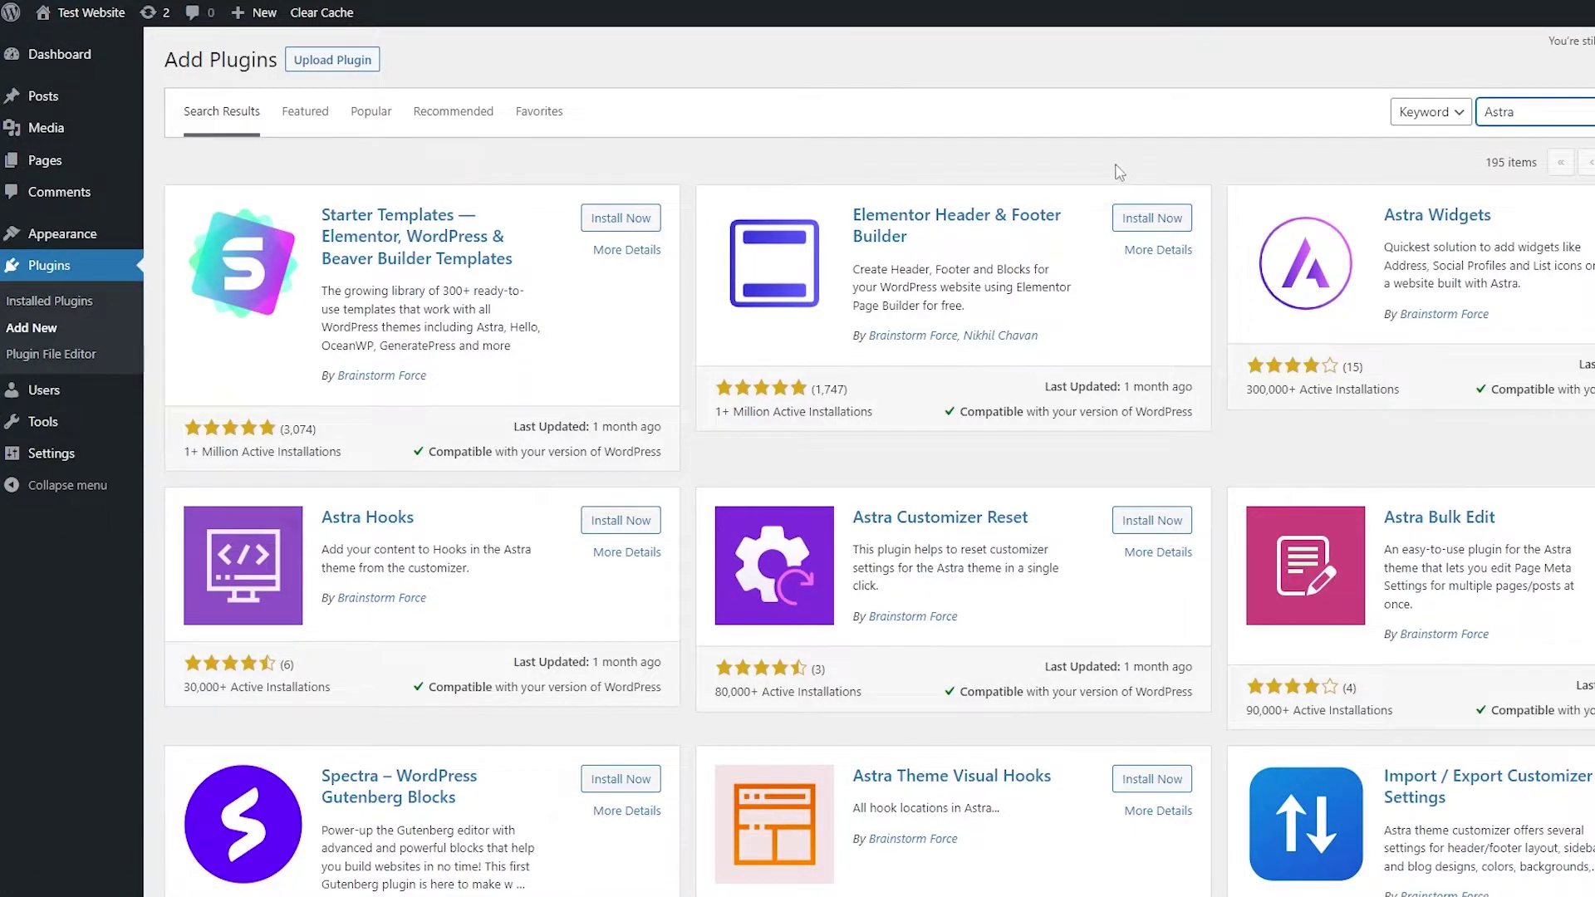
Search the plugin directory for tutor, and install and activate Tutor LMS – eLearning and online course solution
drag(1530, 111, 1483, 111)
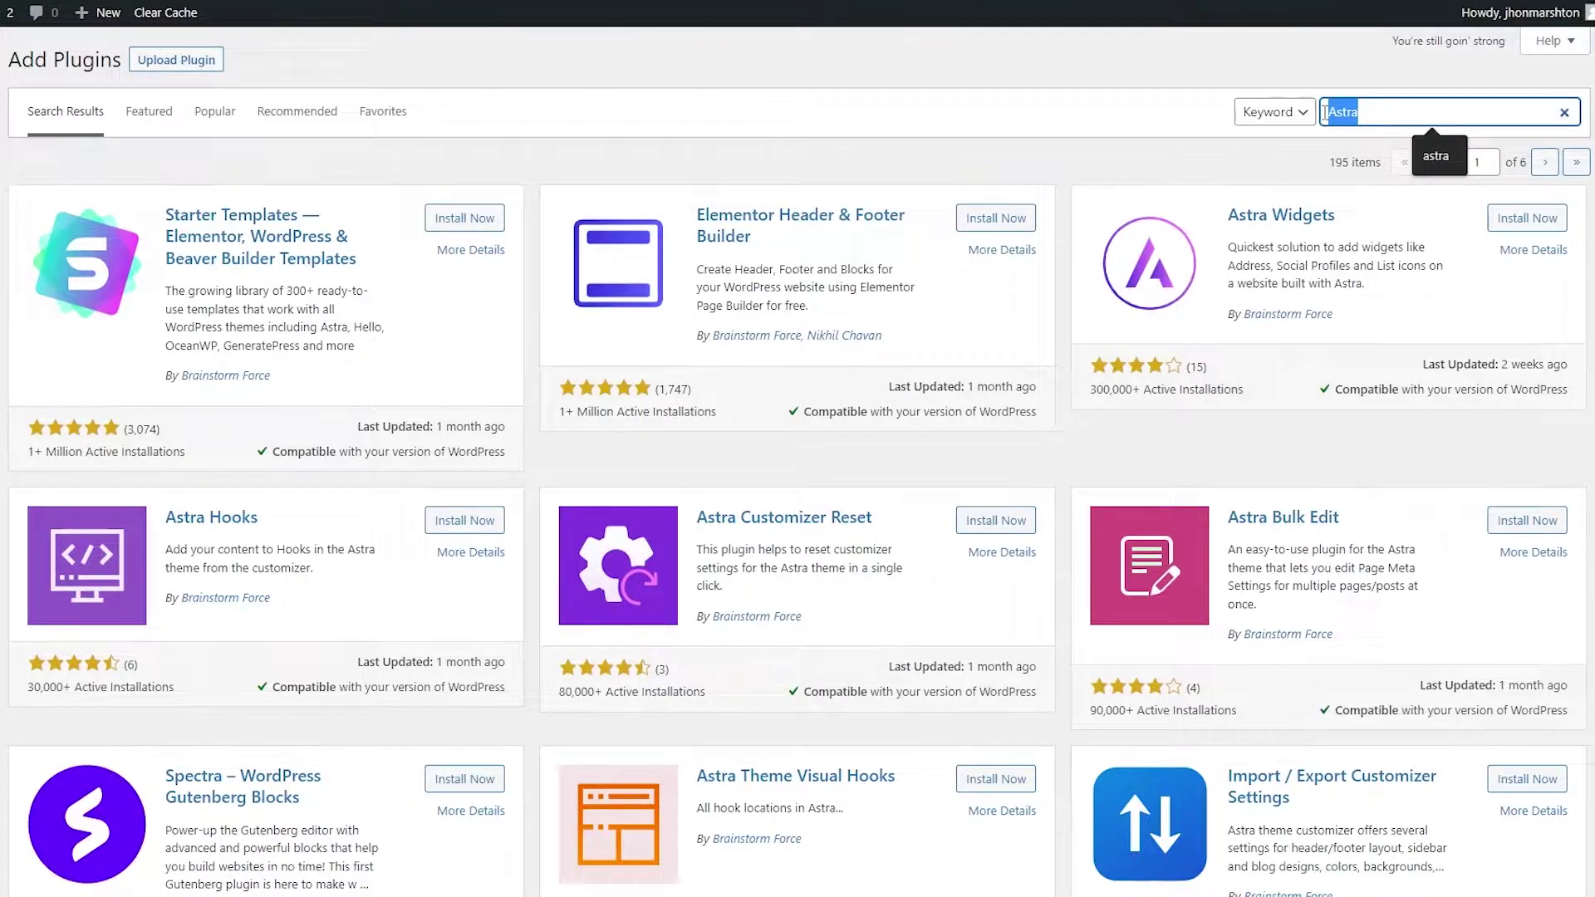
text(tutor)
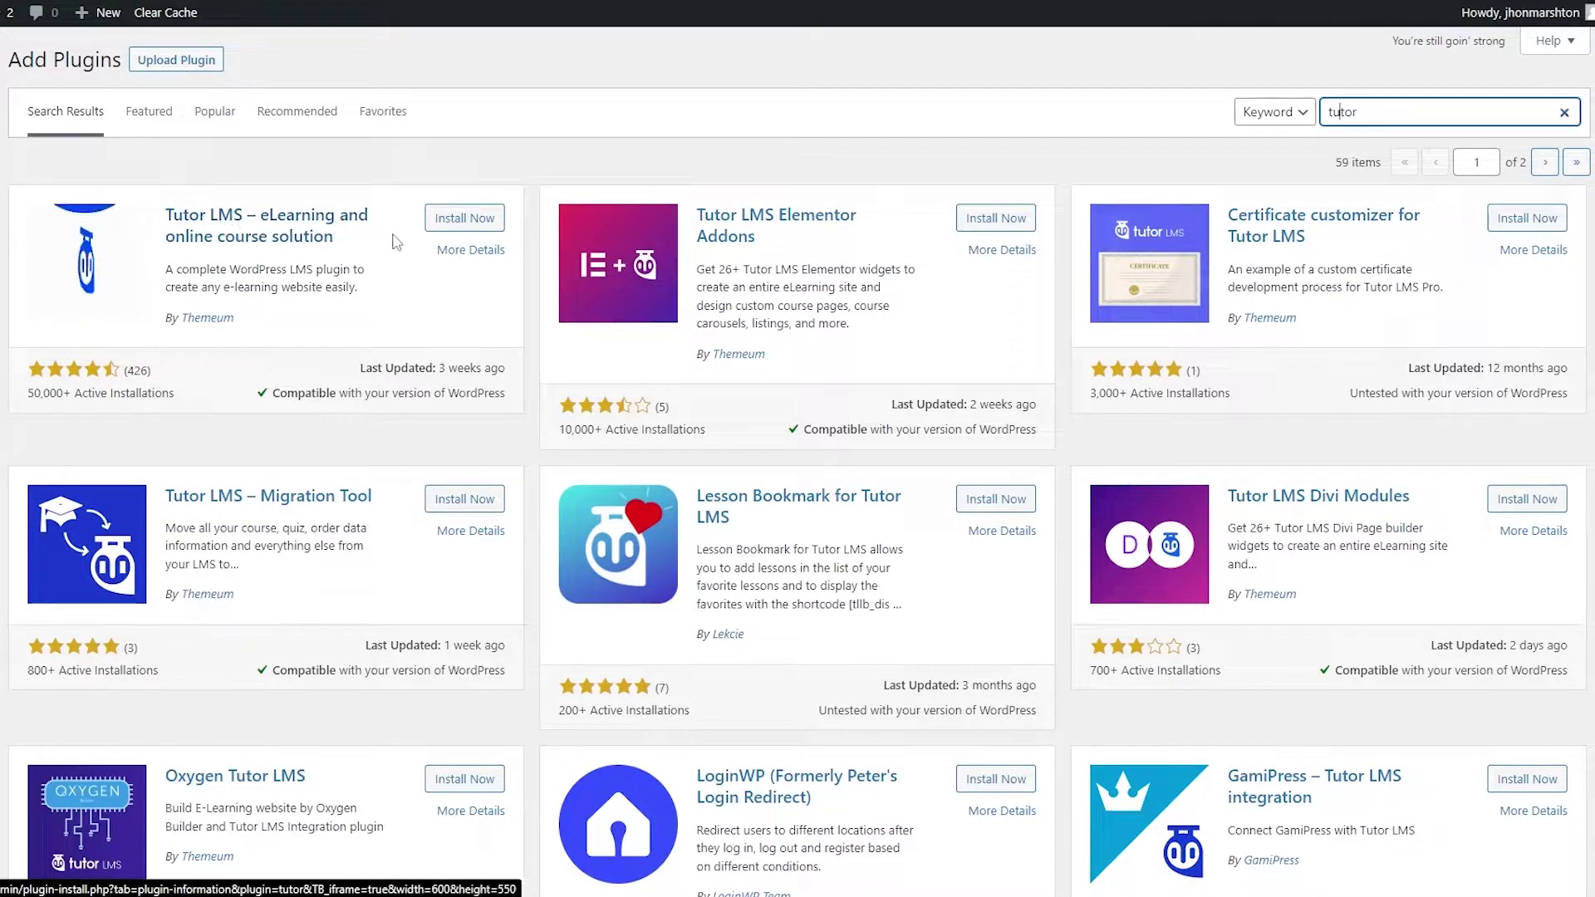
click(443, 224)
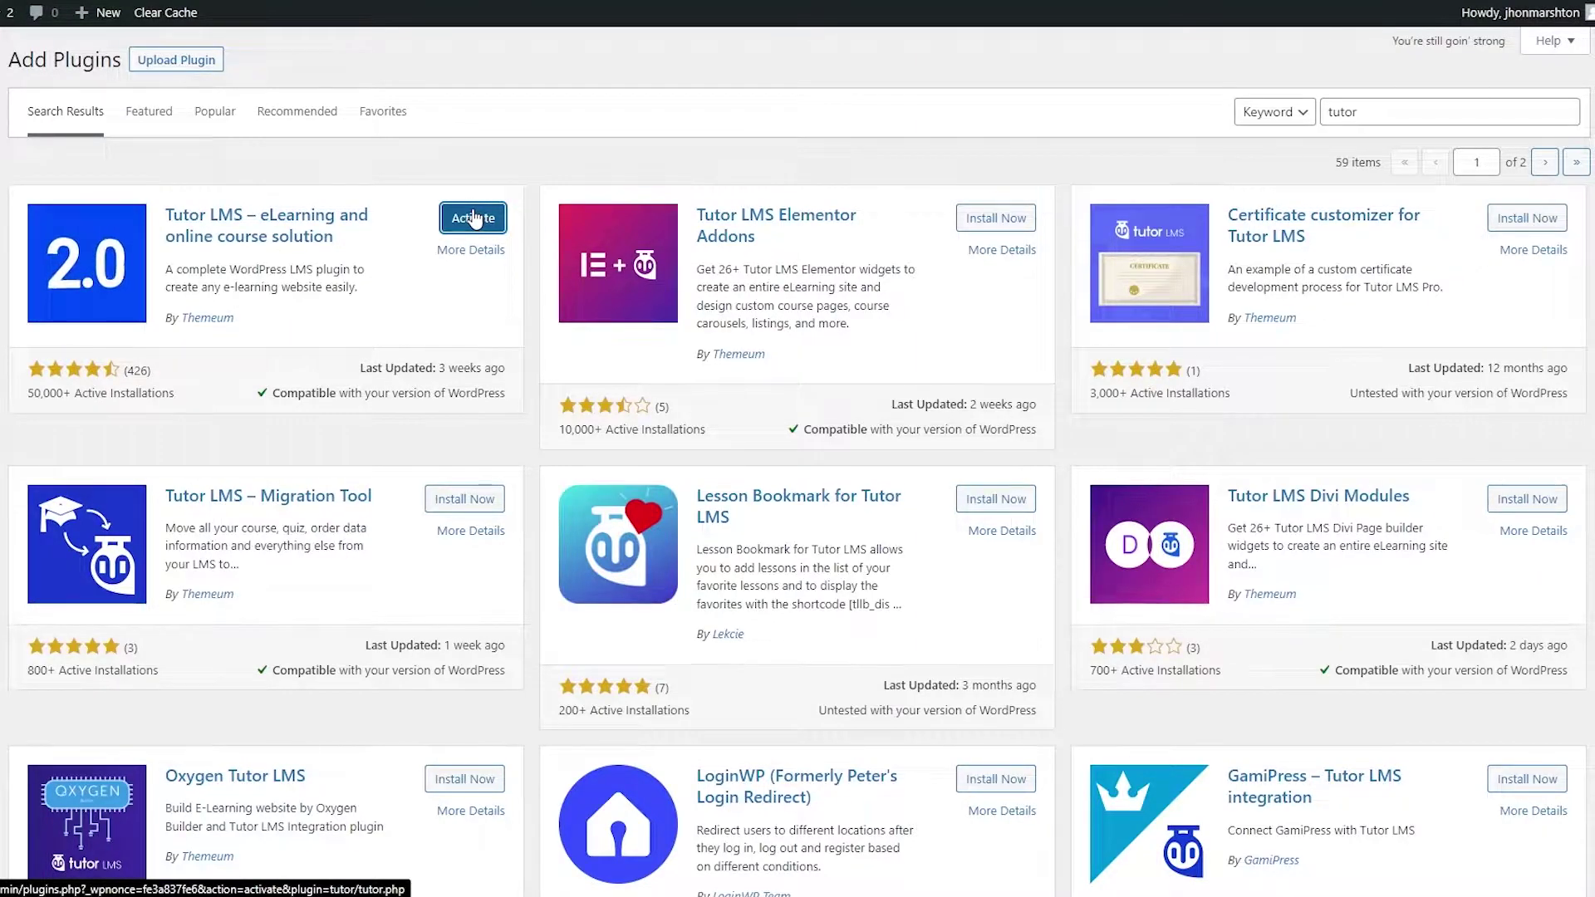
click(473, 218)
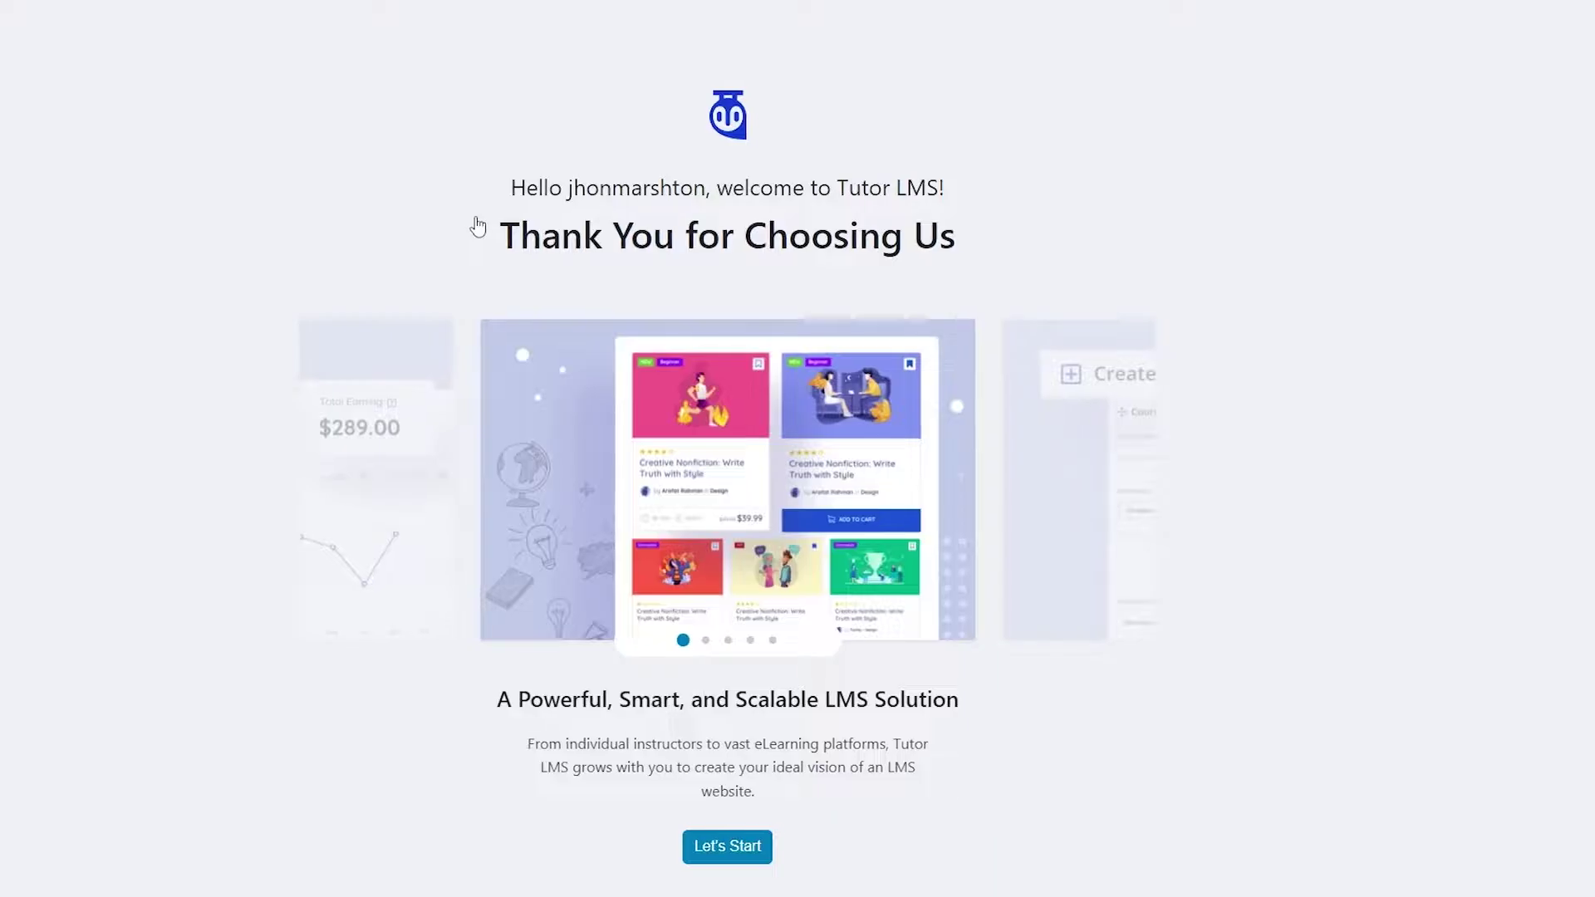
Start the Tutor LMS setup and pick Individual as the platform category
scroll(798, 163, down, 2)
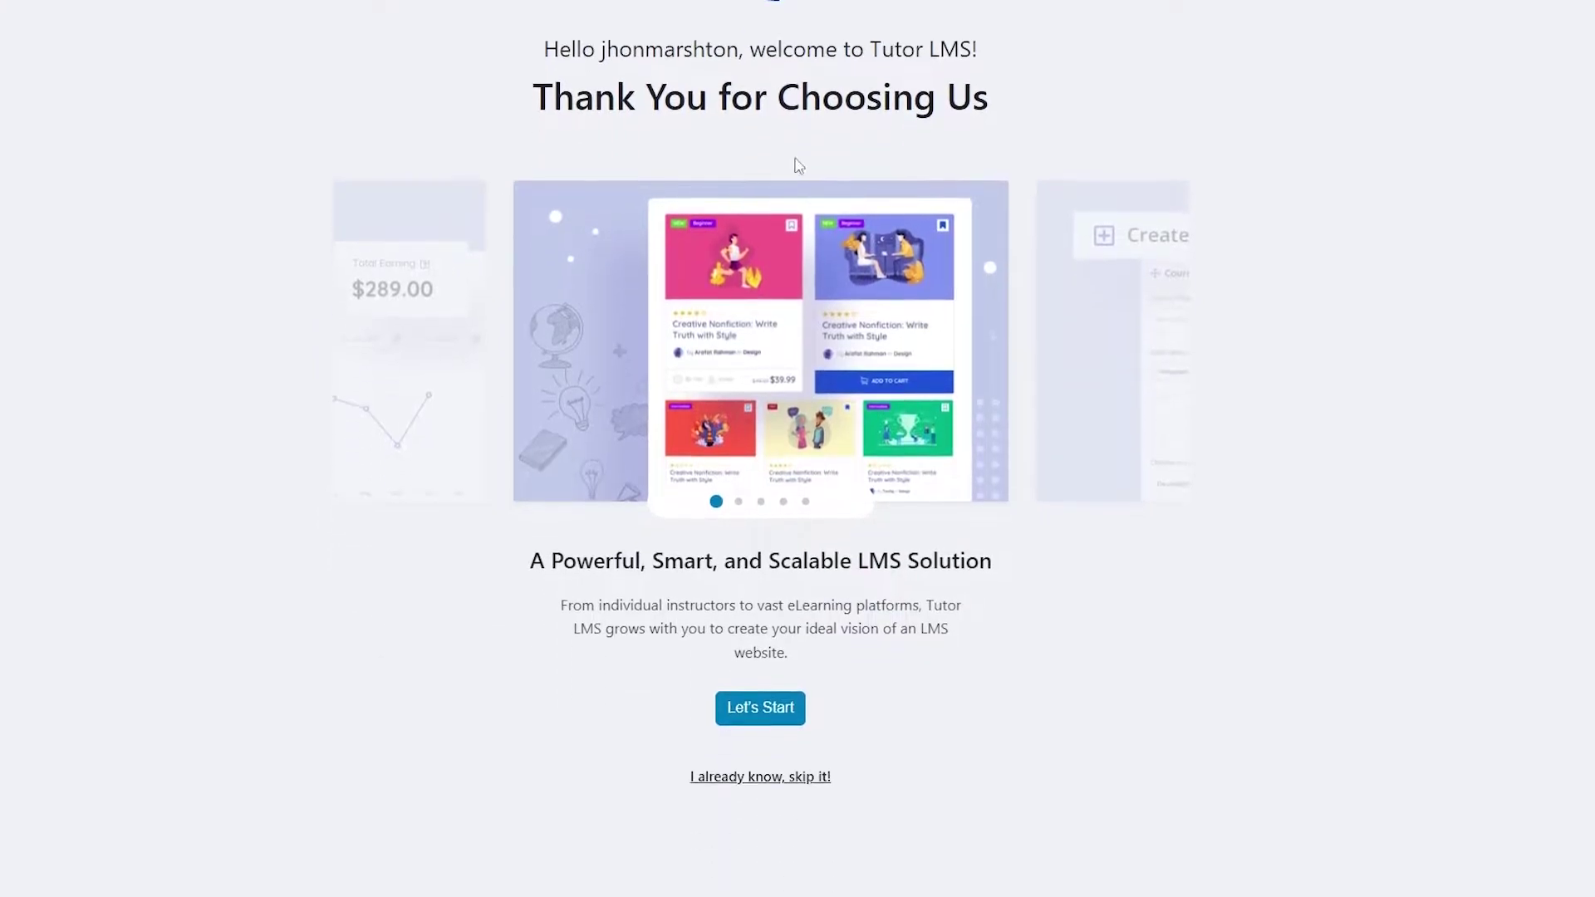
click(769, 708)
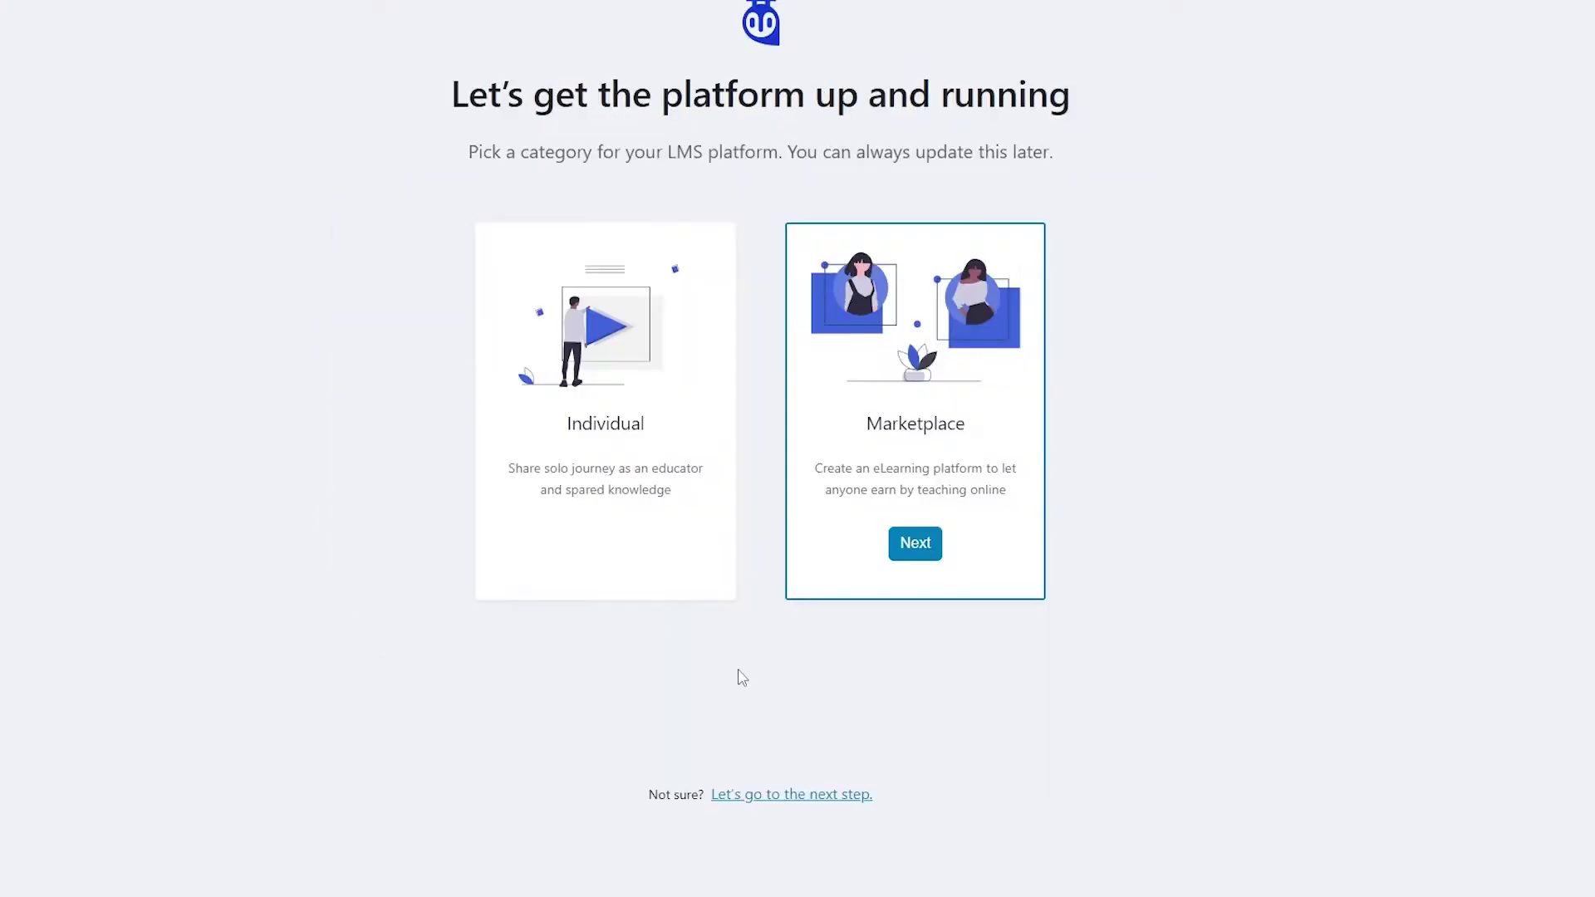
click(629, 497)
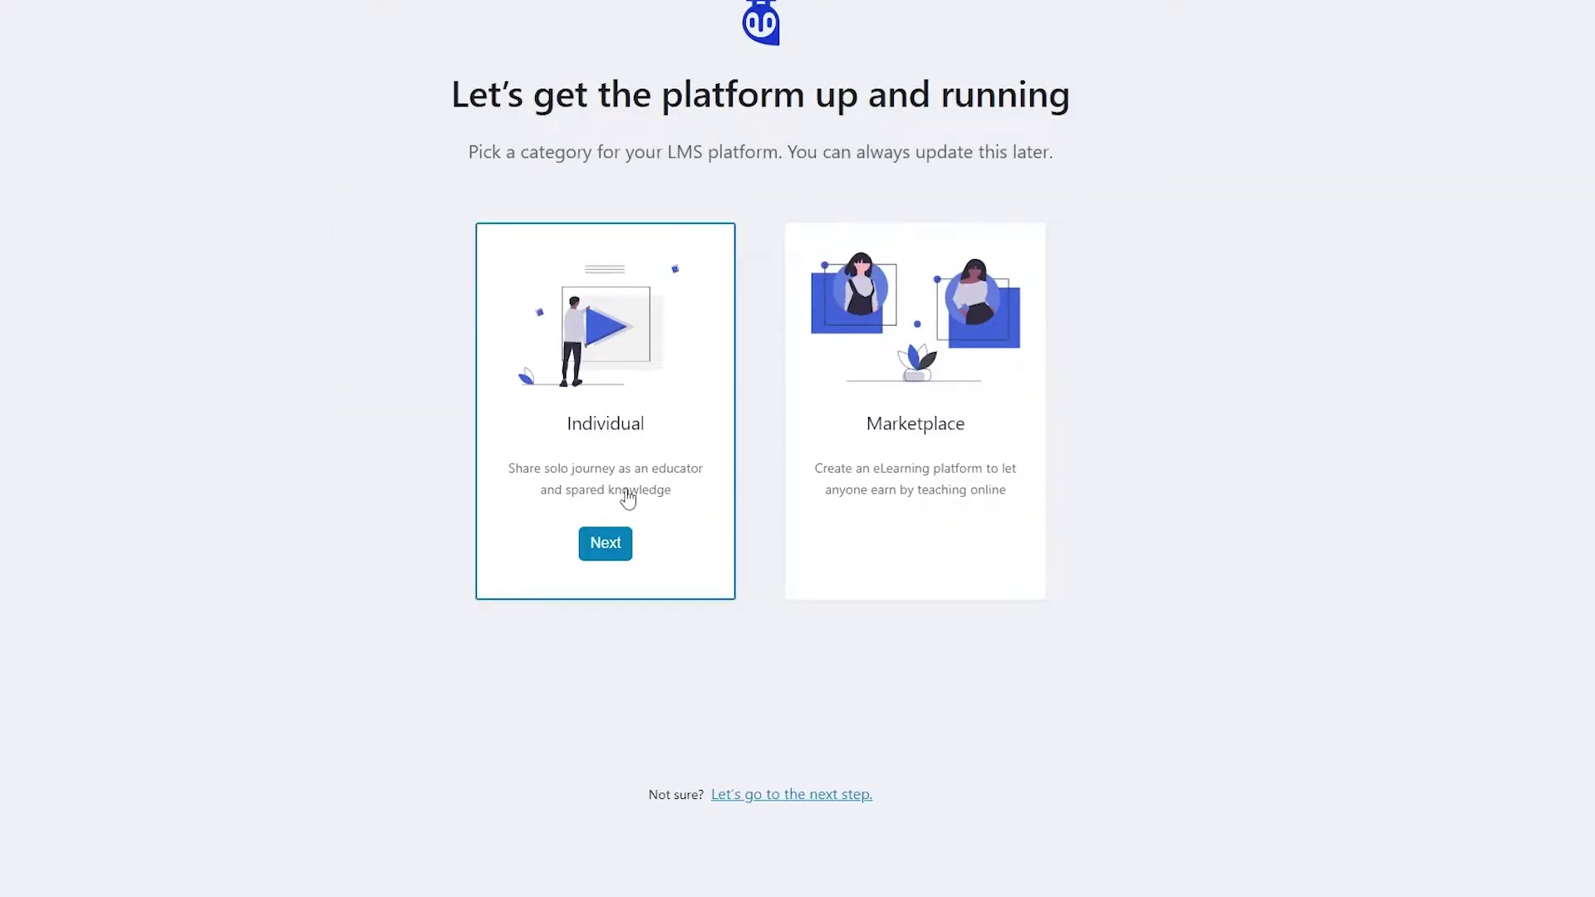
click(623, 548)
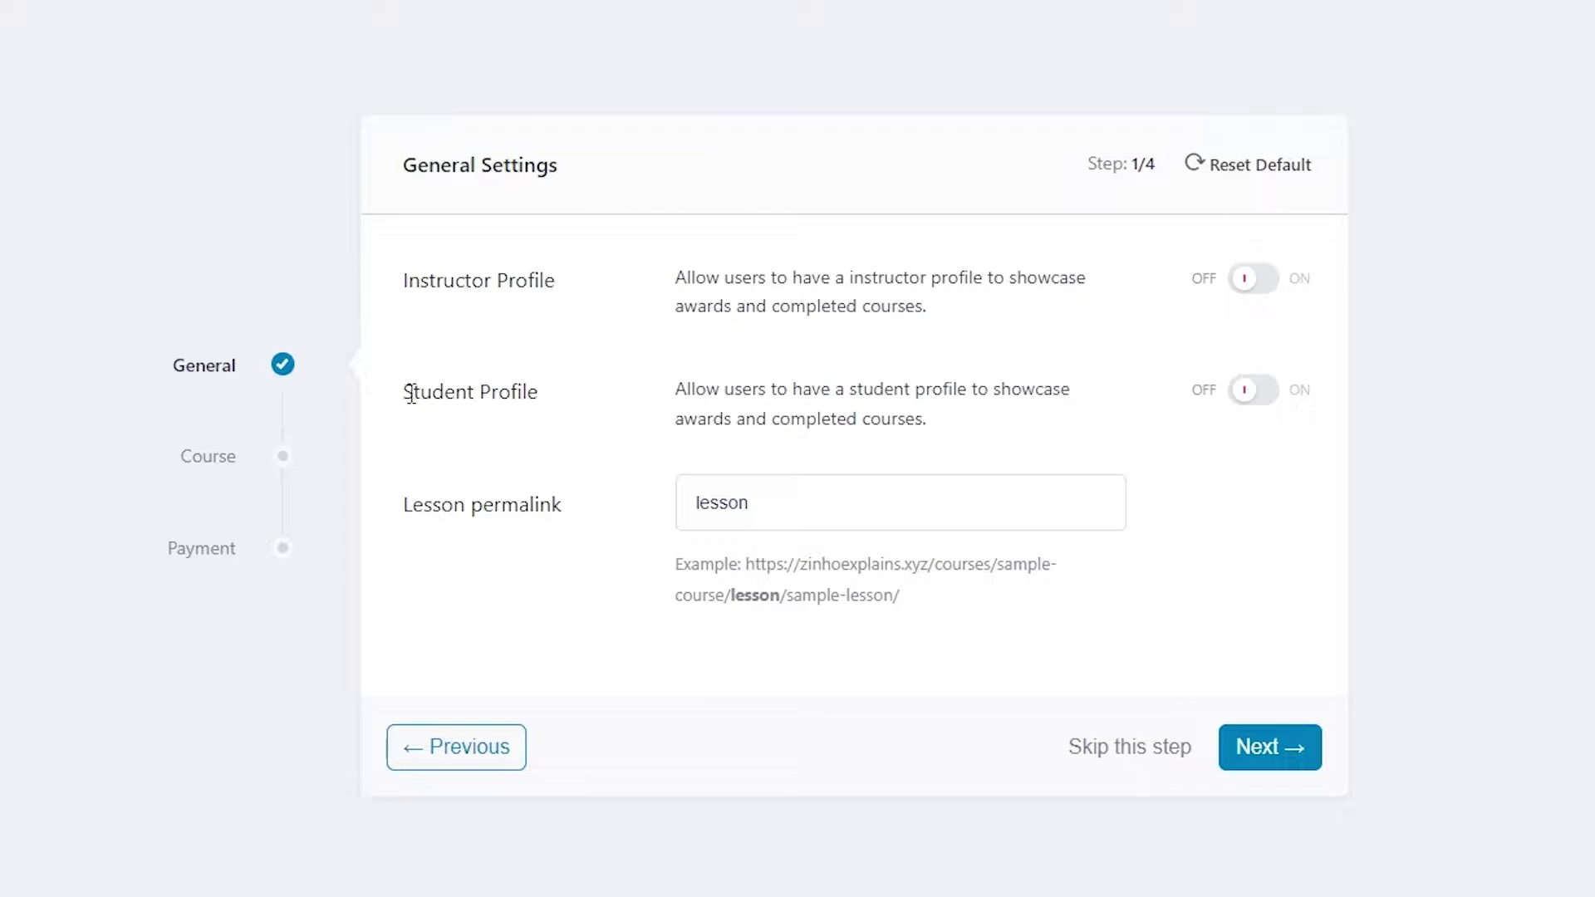
Review the general and course settings, accept their defaults, and proceed to the payment settings
drag(393, 397, 541, 407)
click(543, 402)
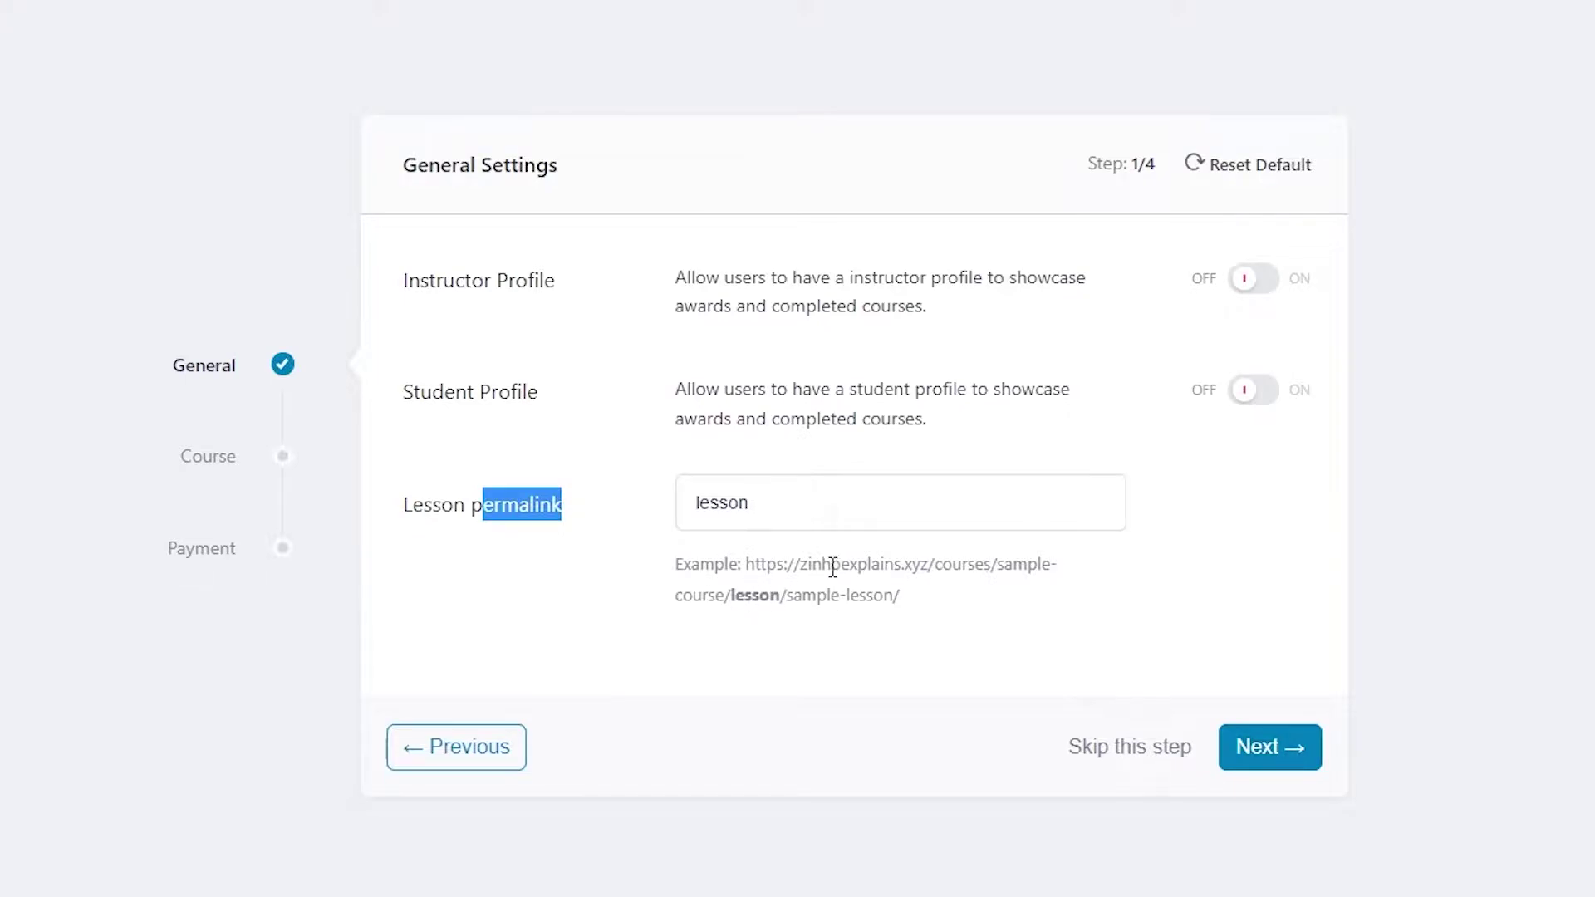
click(806, 575)
drag(808, 565, 803, 613)
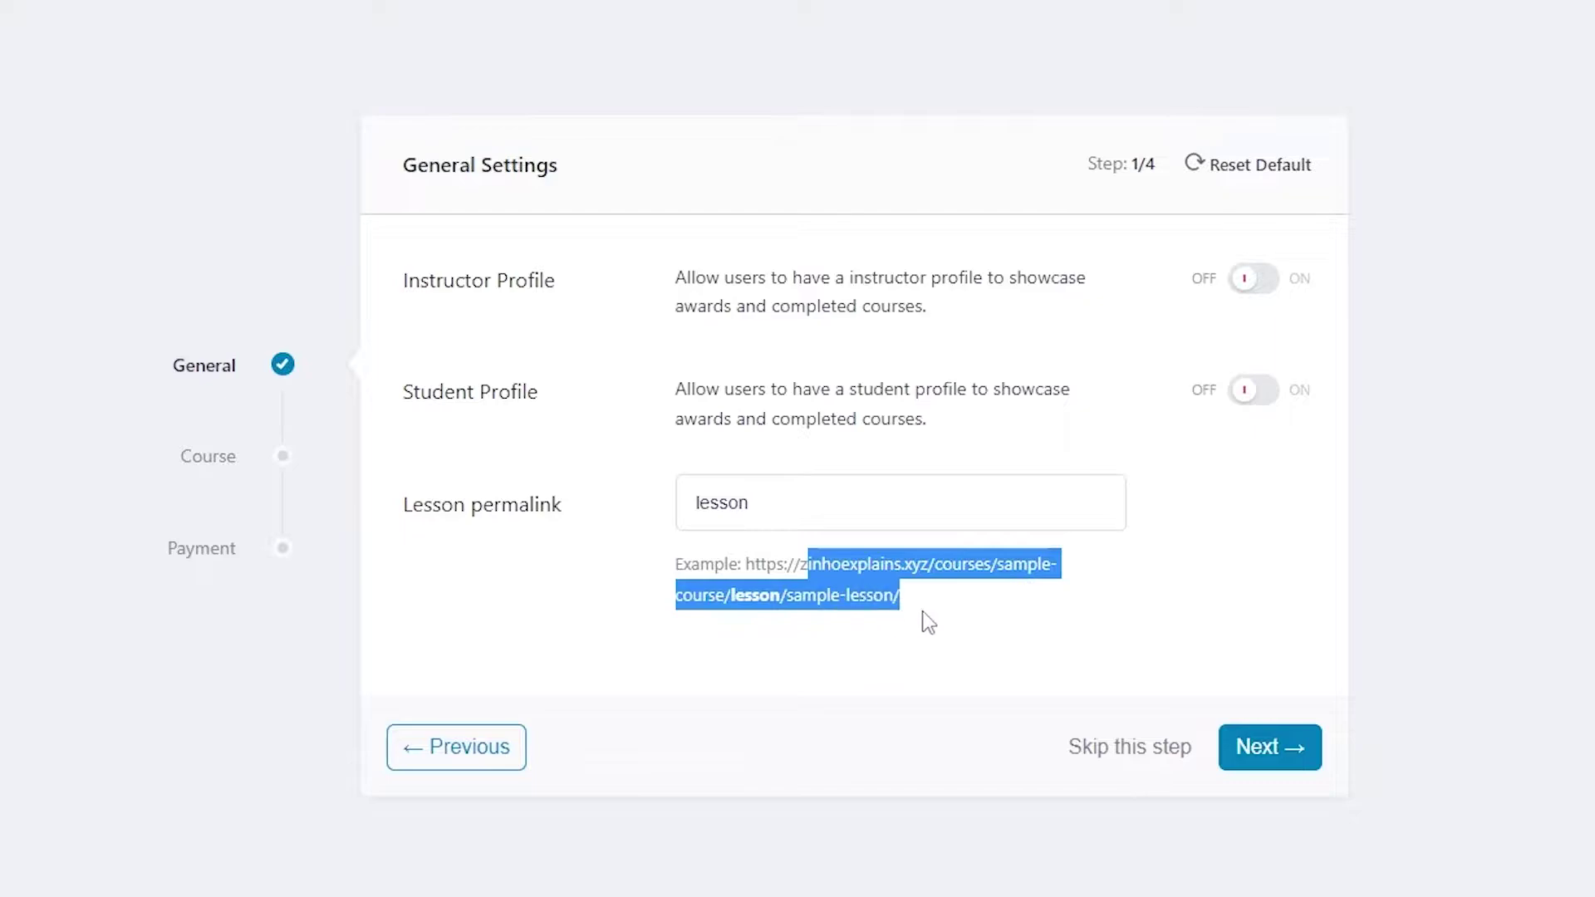
click(1035, 622)
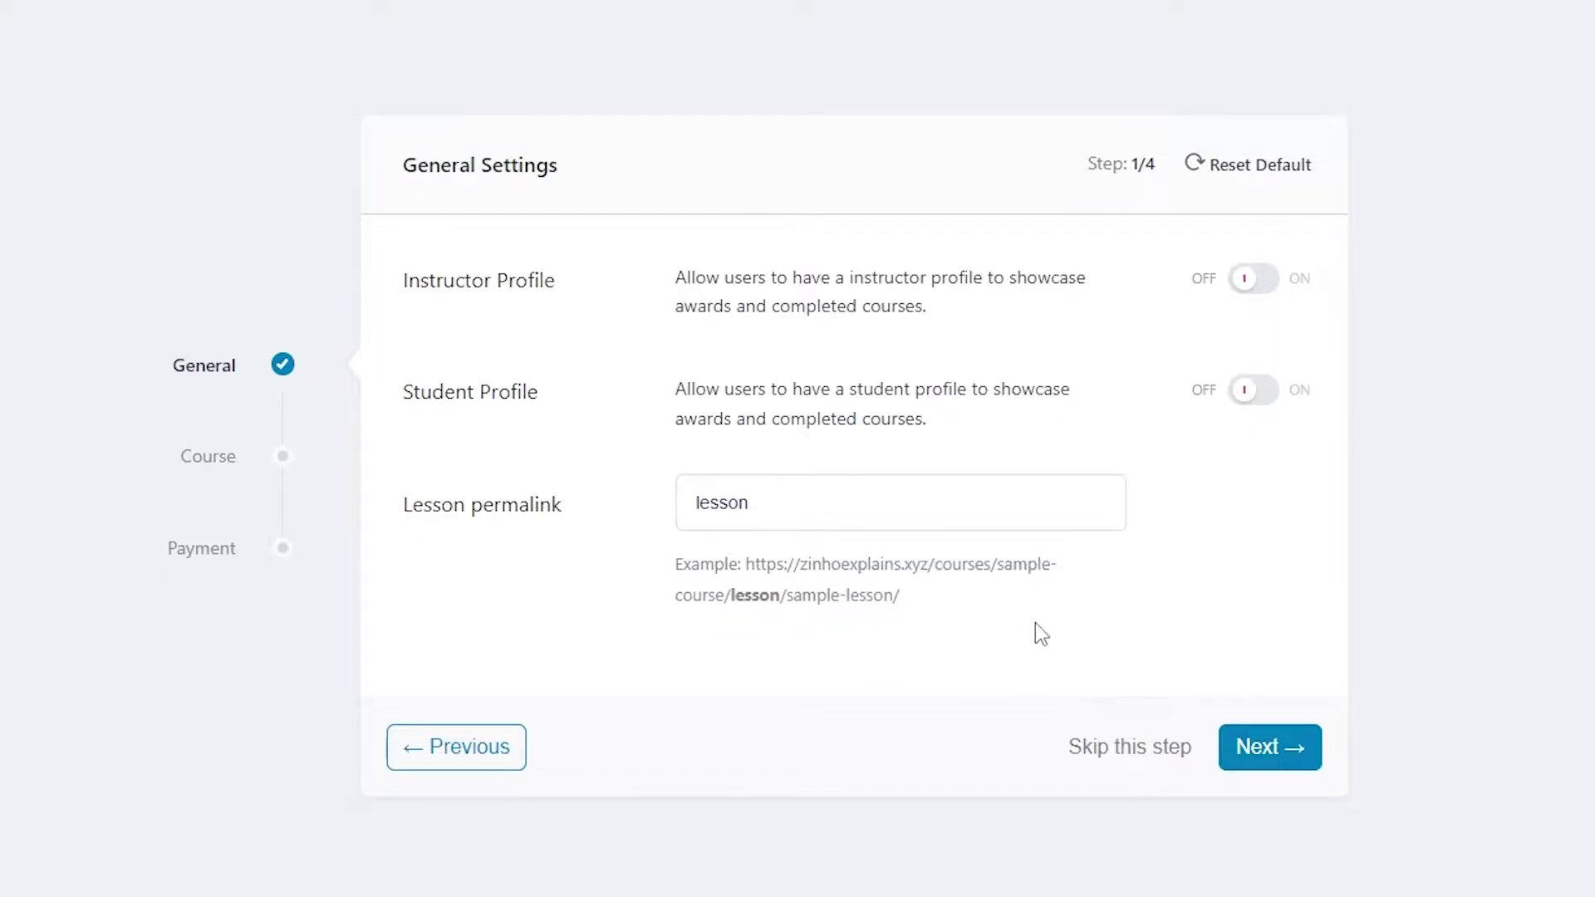
click(1270, 748)
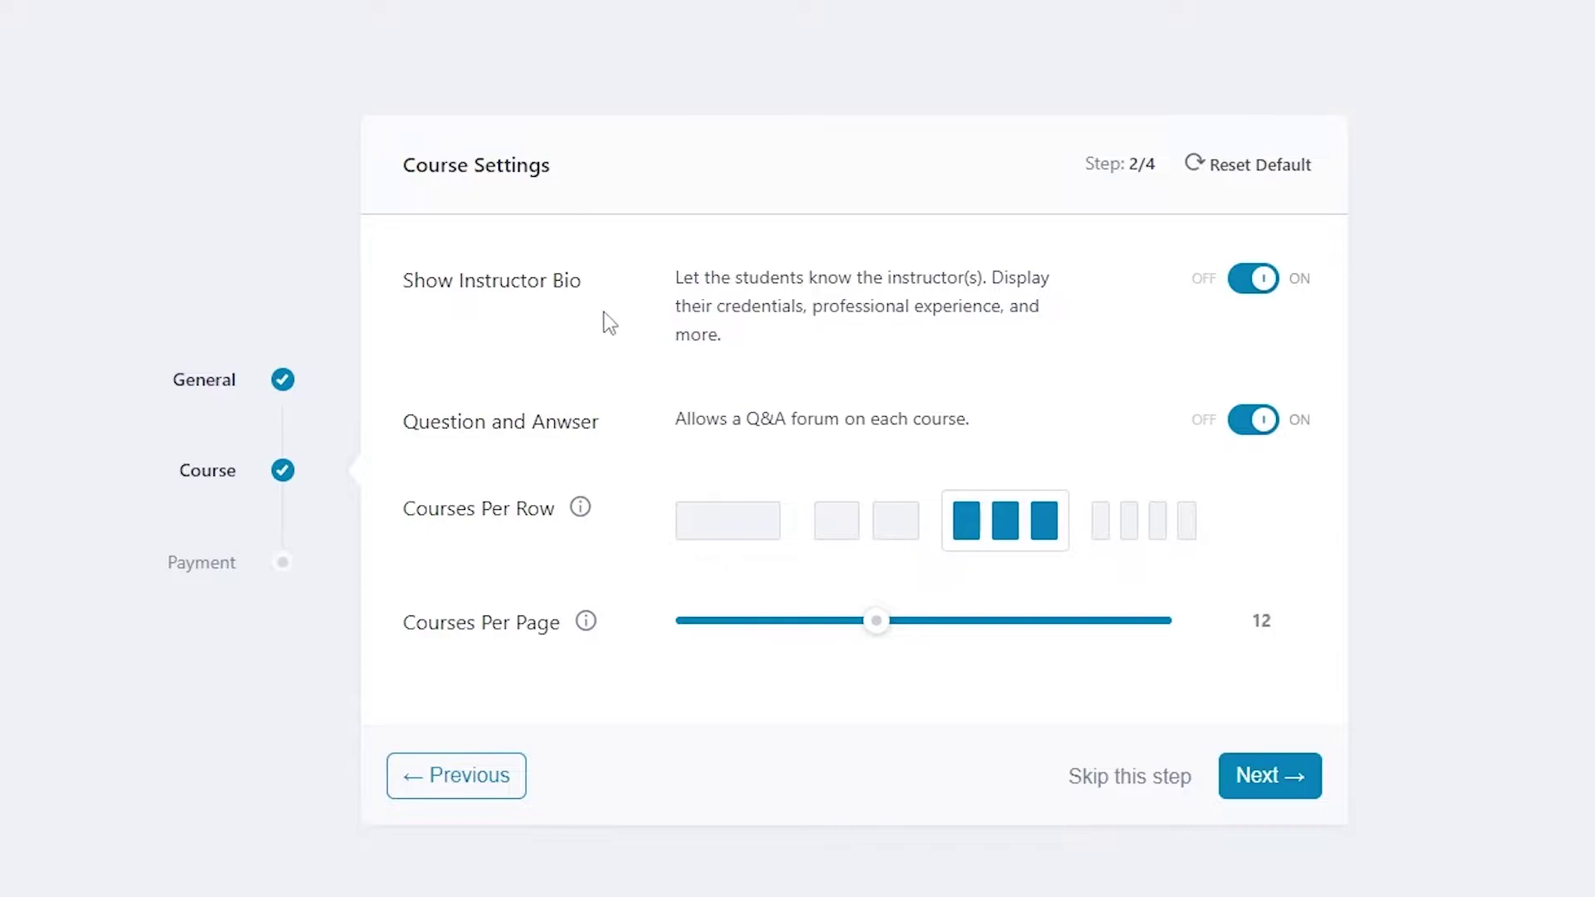
click(1243, 773)
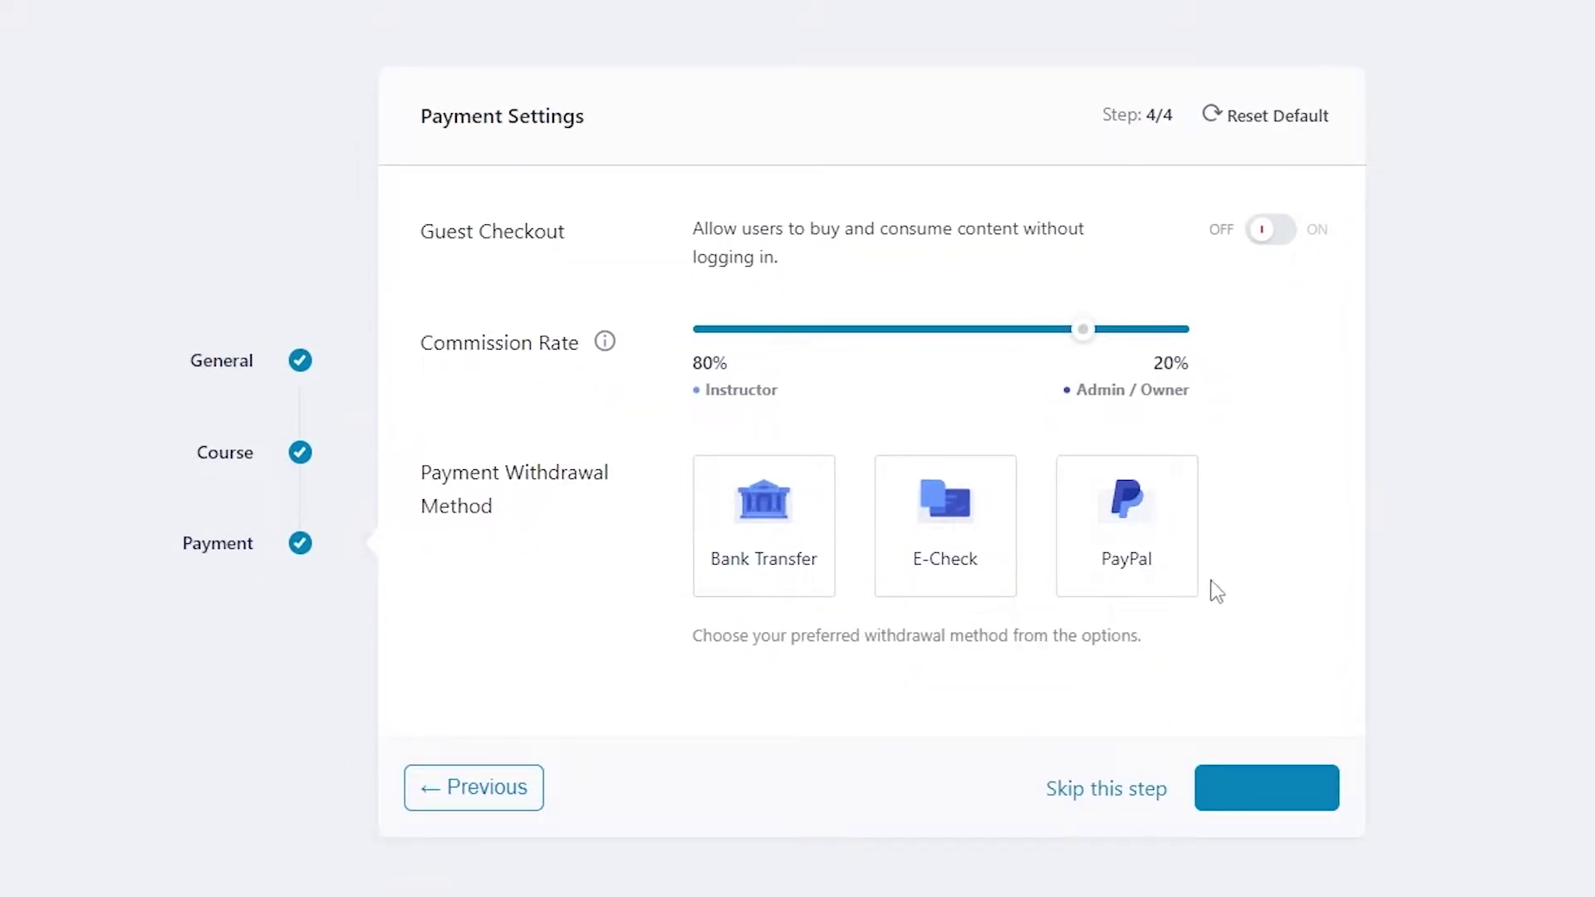
Enable PayPal and Bank Transfer as payment withdrawal methods and finish the setup wizard
click(1106, 555)
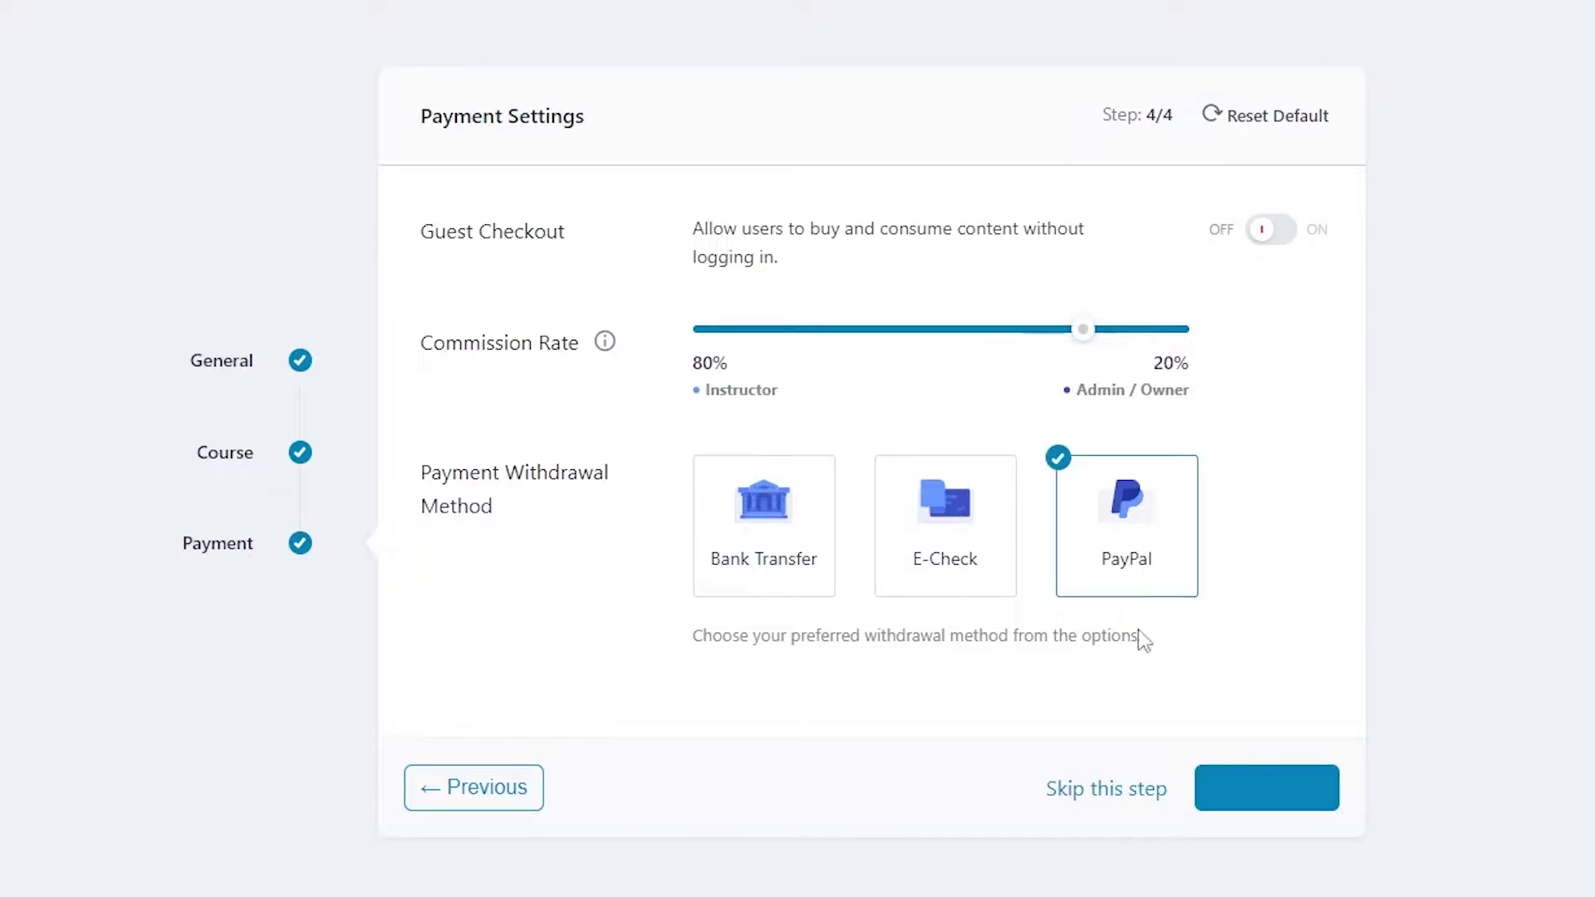
click(777, 546)
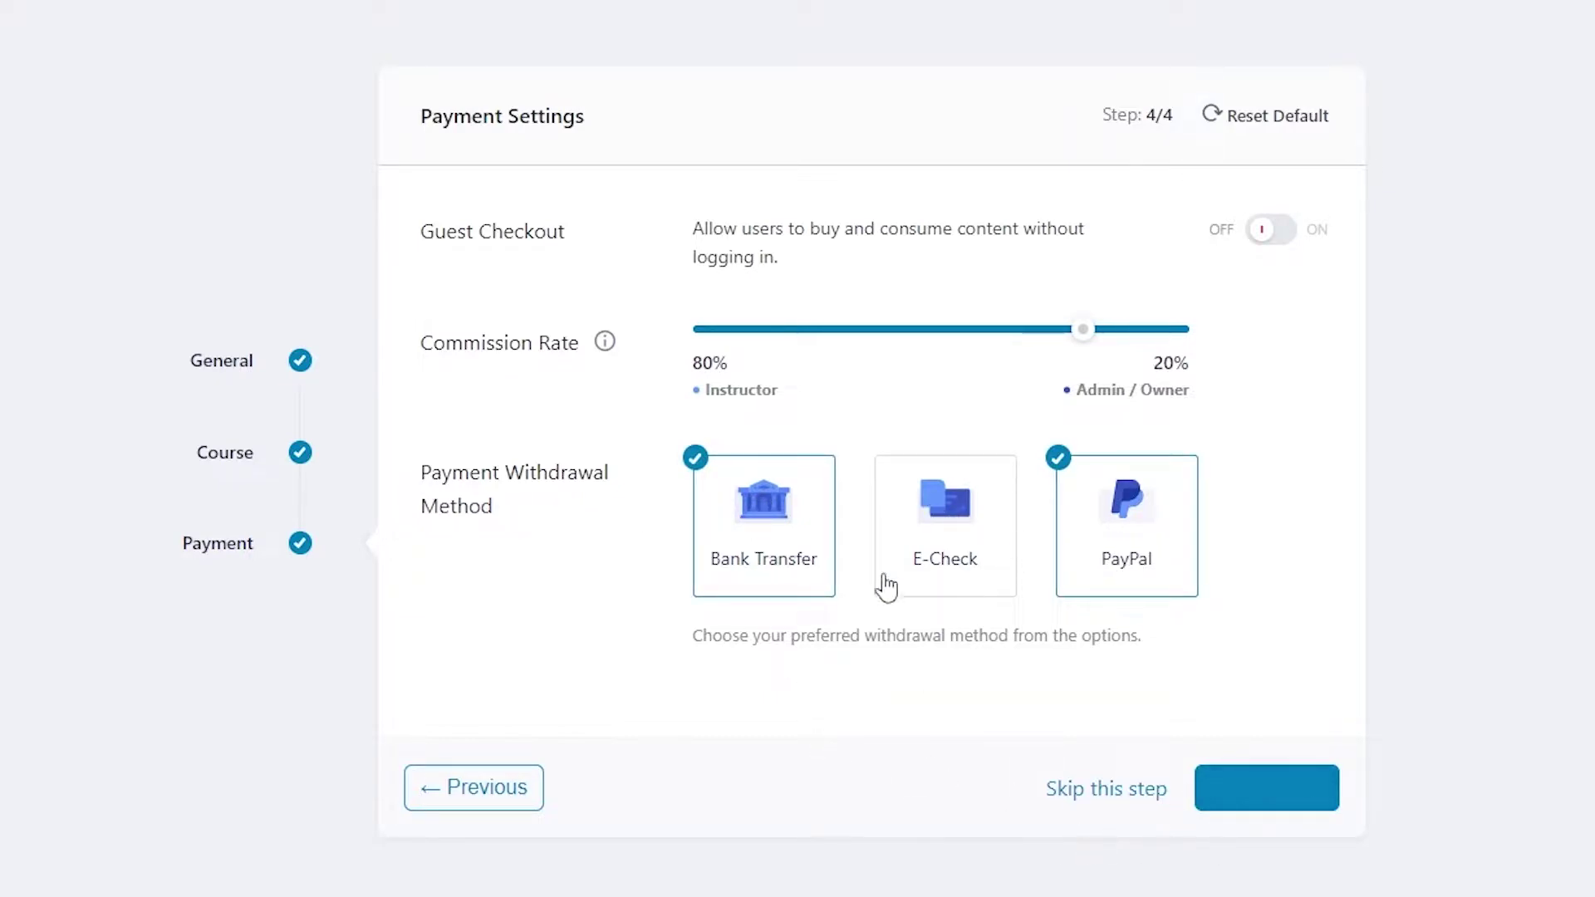
click(1316, 808)
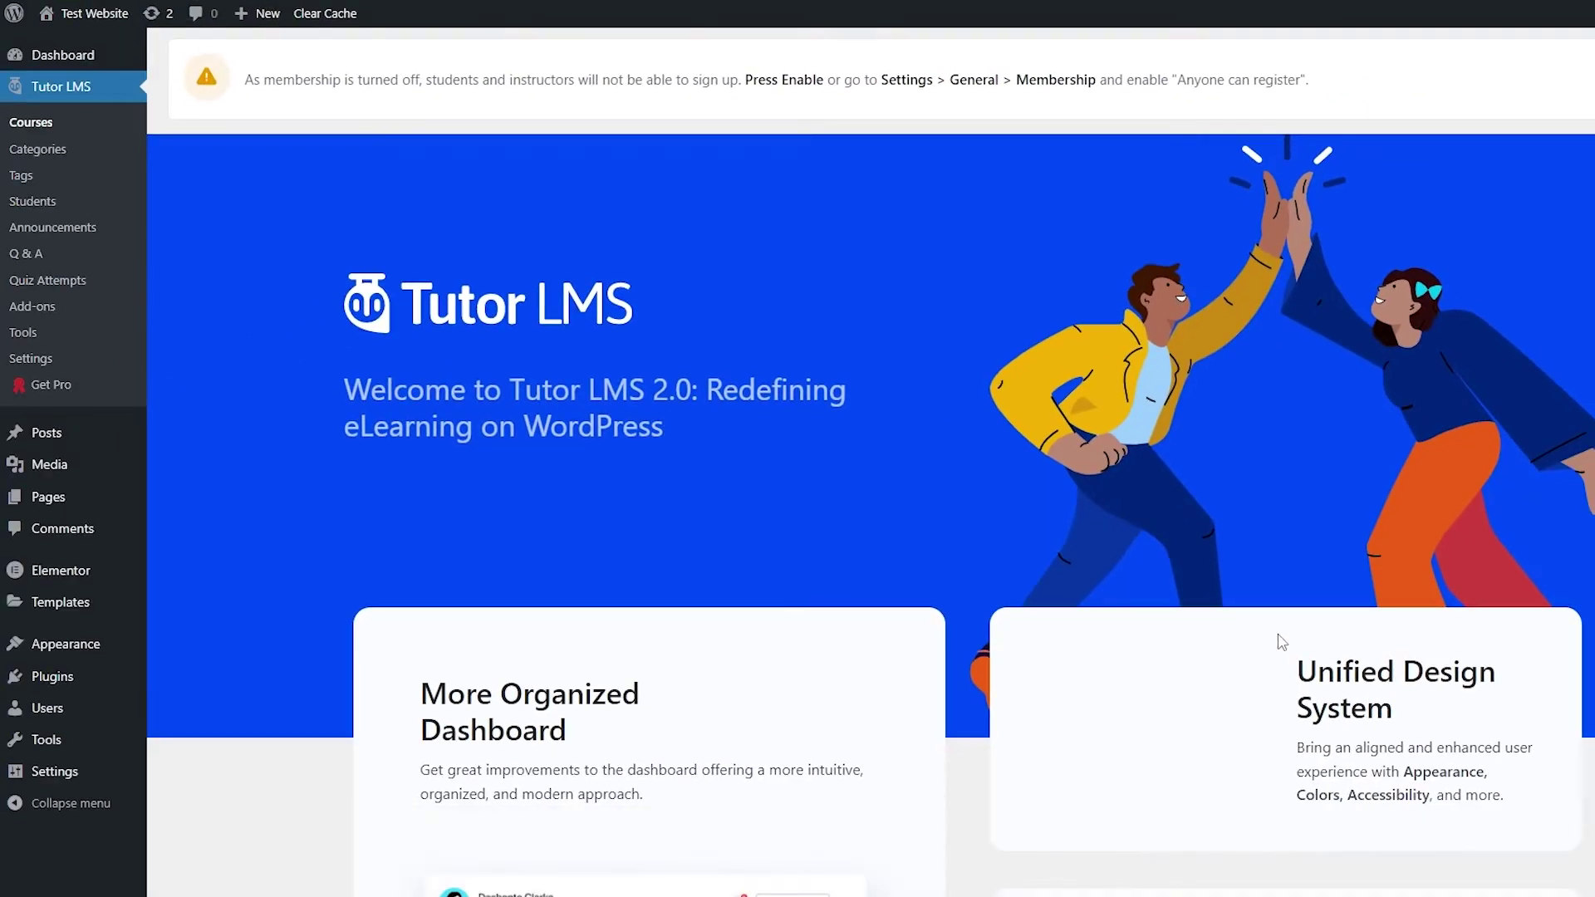
scroll(790, 449, down, 5)
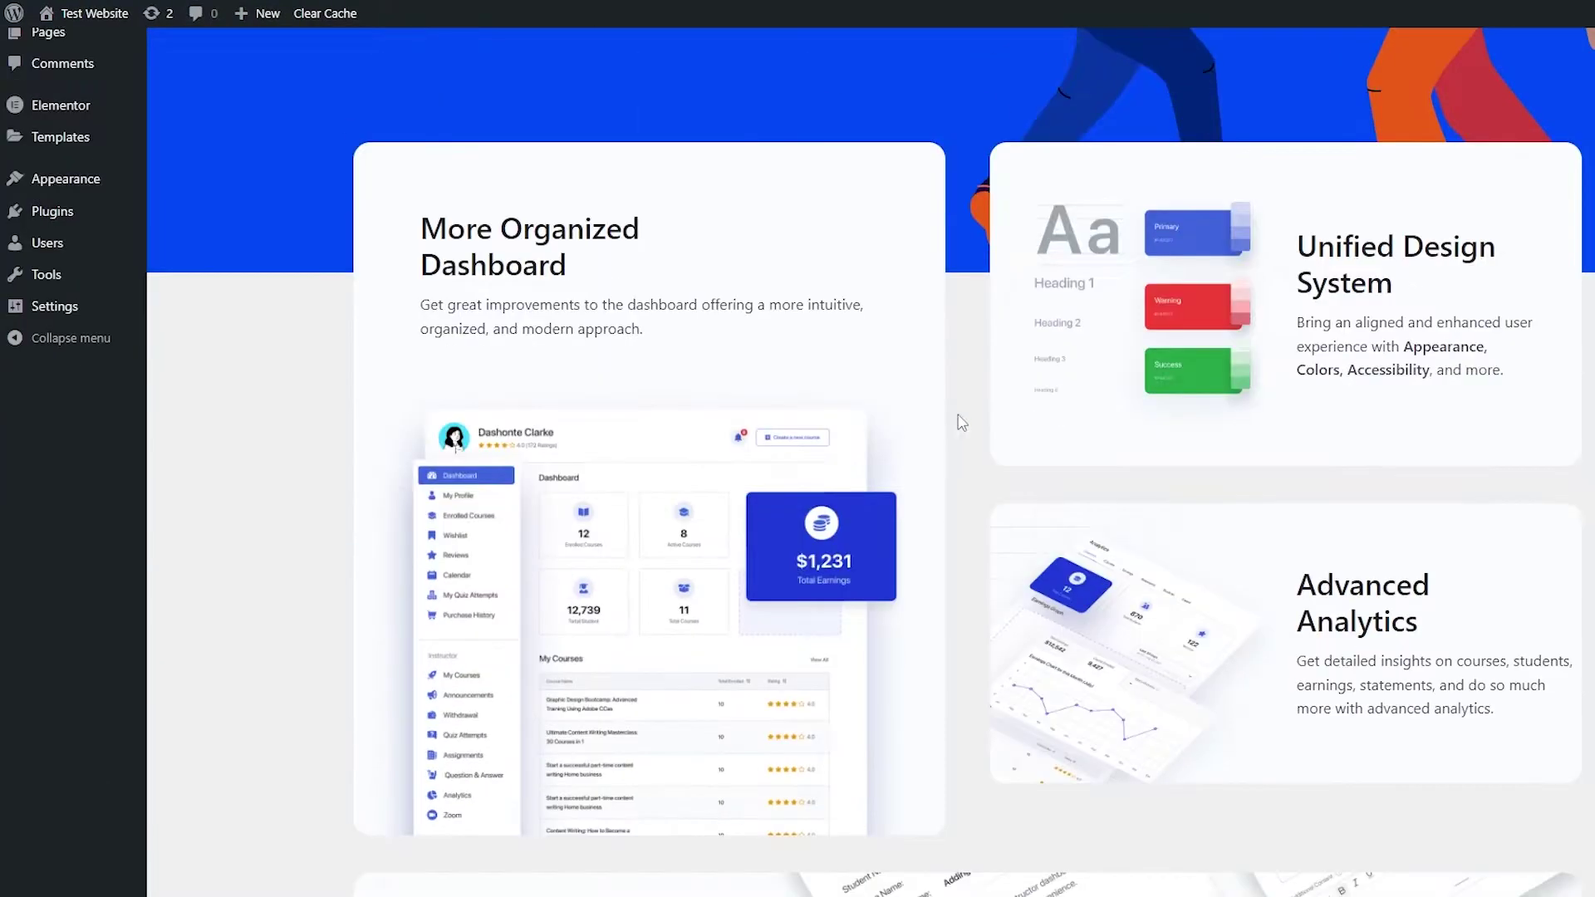
scroll(954, 420, up, 5)
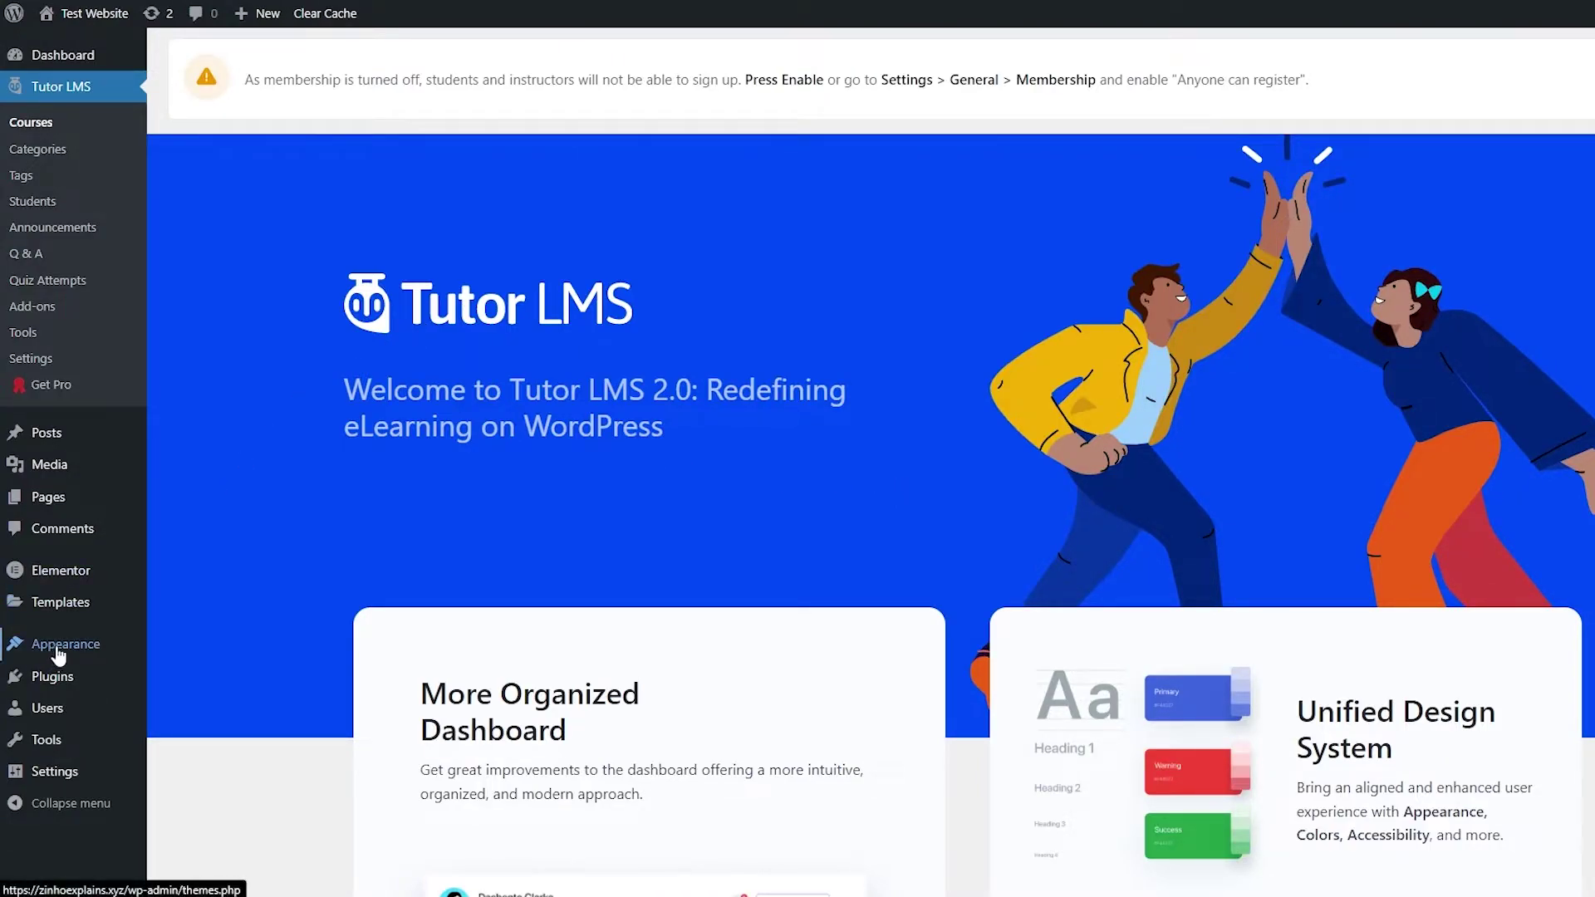
Go to the site's themes, choose to add a new one, and search the theme directory for tutor
mouse_move(67, 644)
click(216, 647)
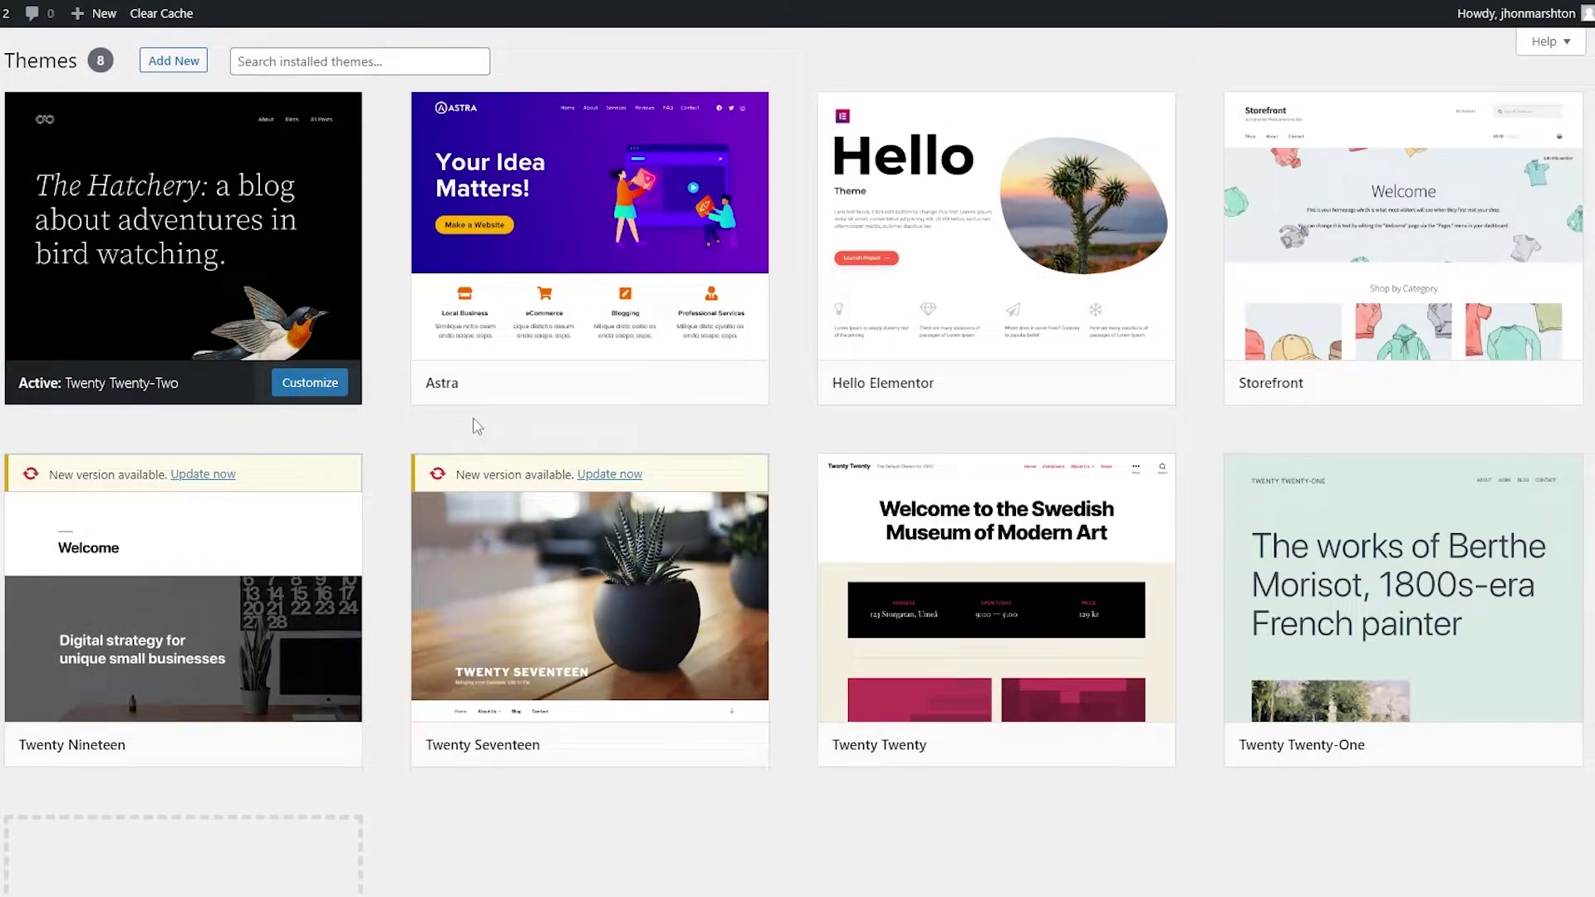
mouse_move(1466, 516)
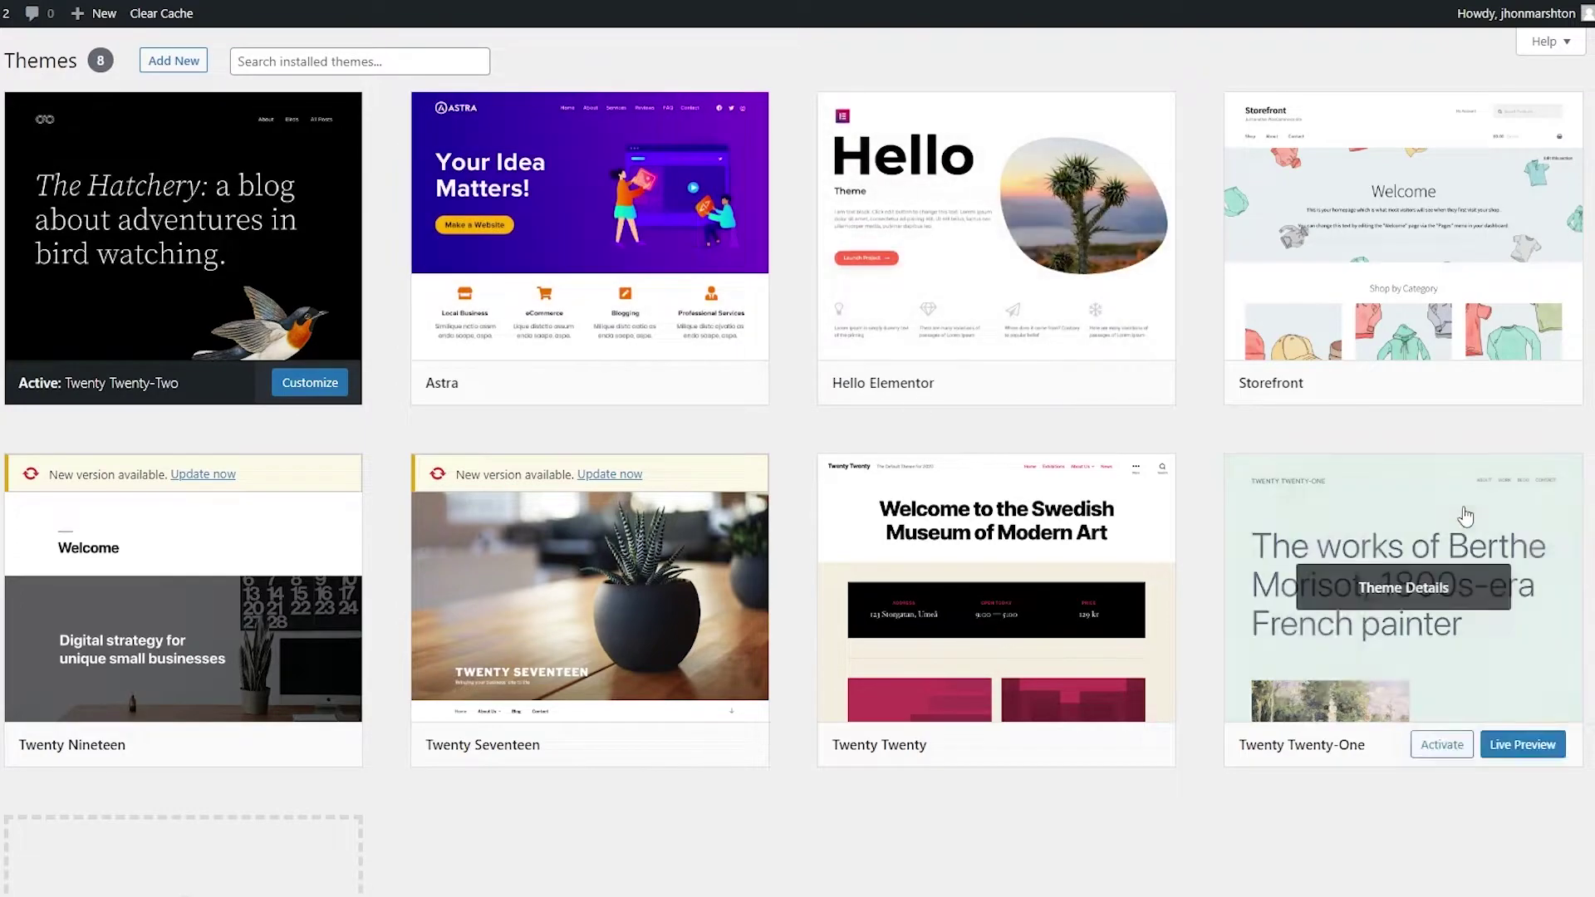
scroll(1407, 563, down, 4)
scroll(149, 780, up, 1)
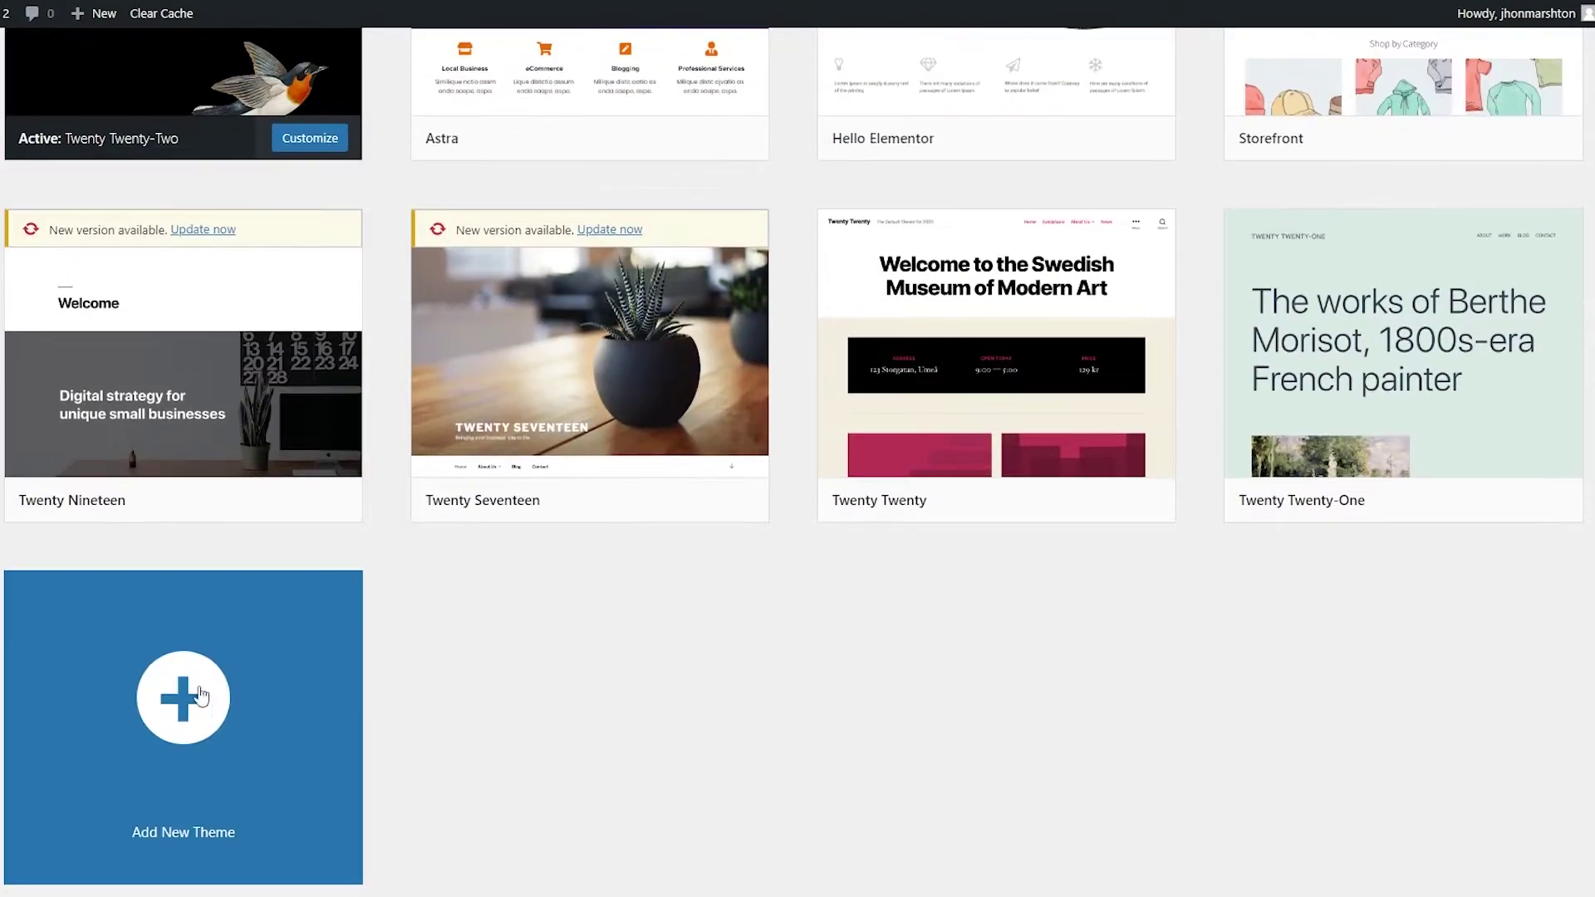
click(150, 781)
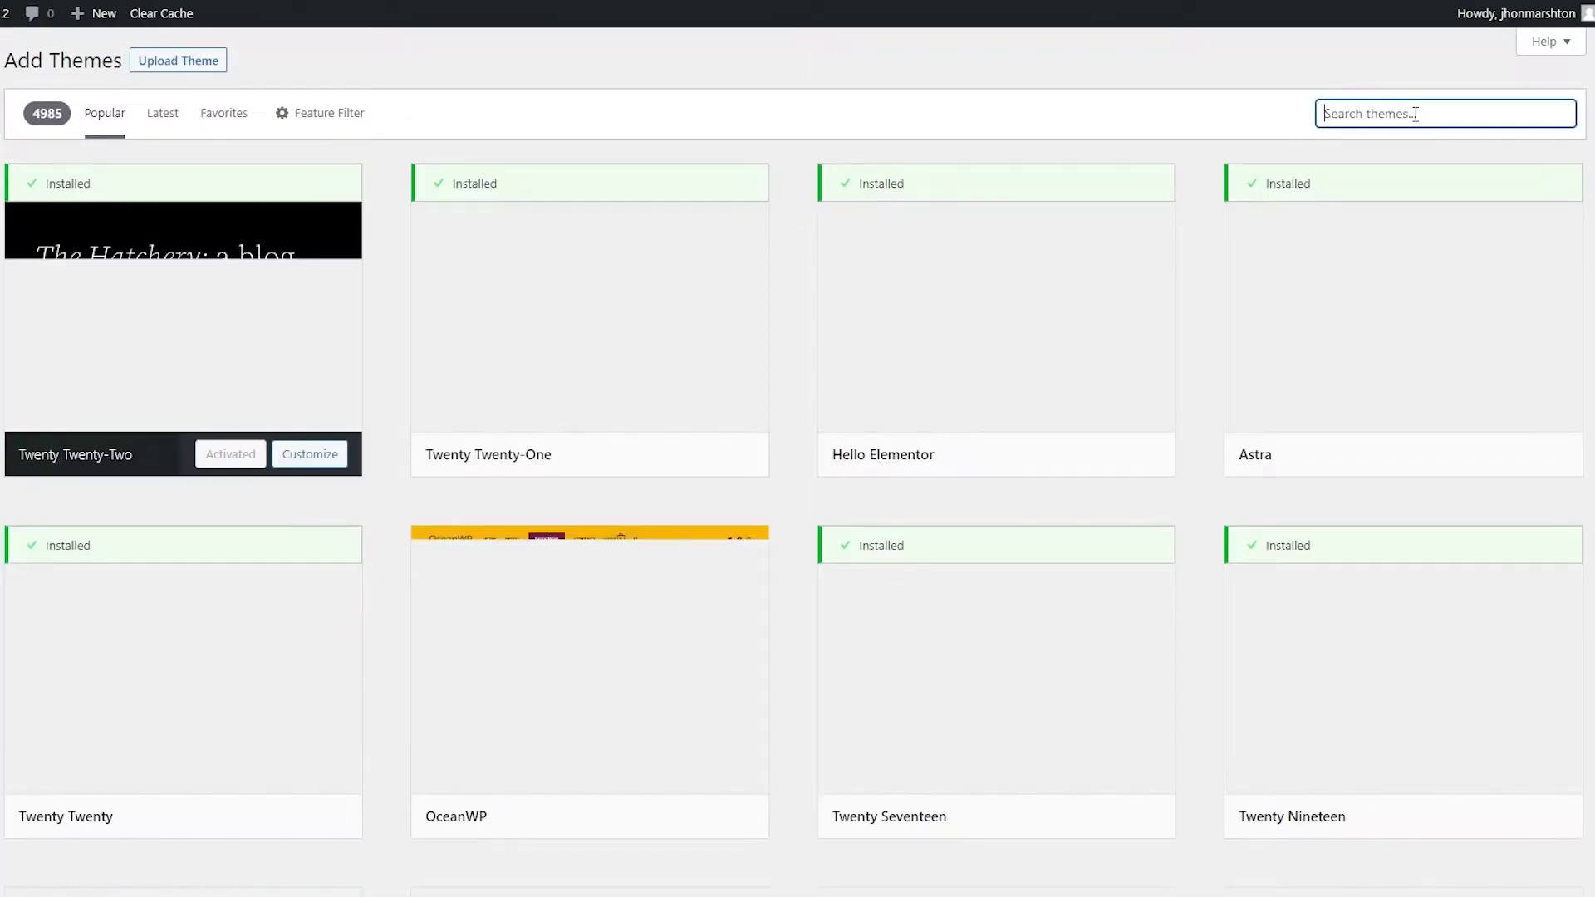
text(tutor)
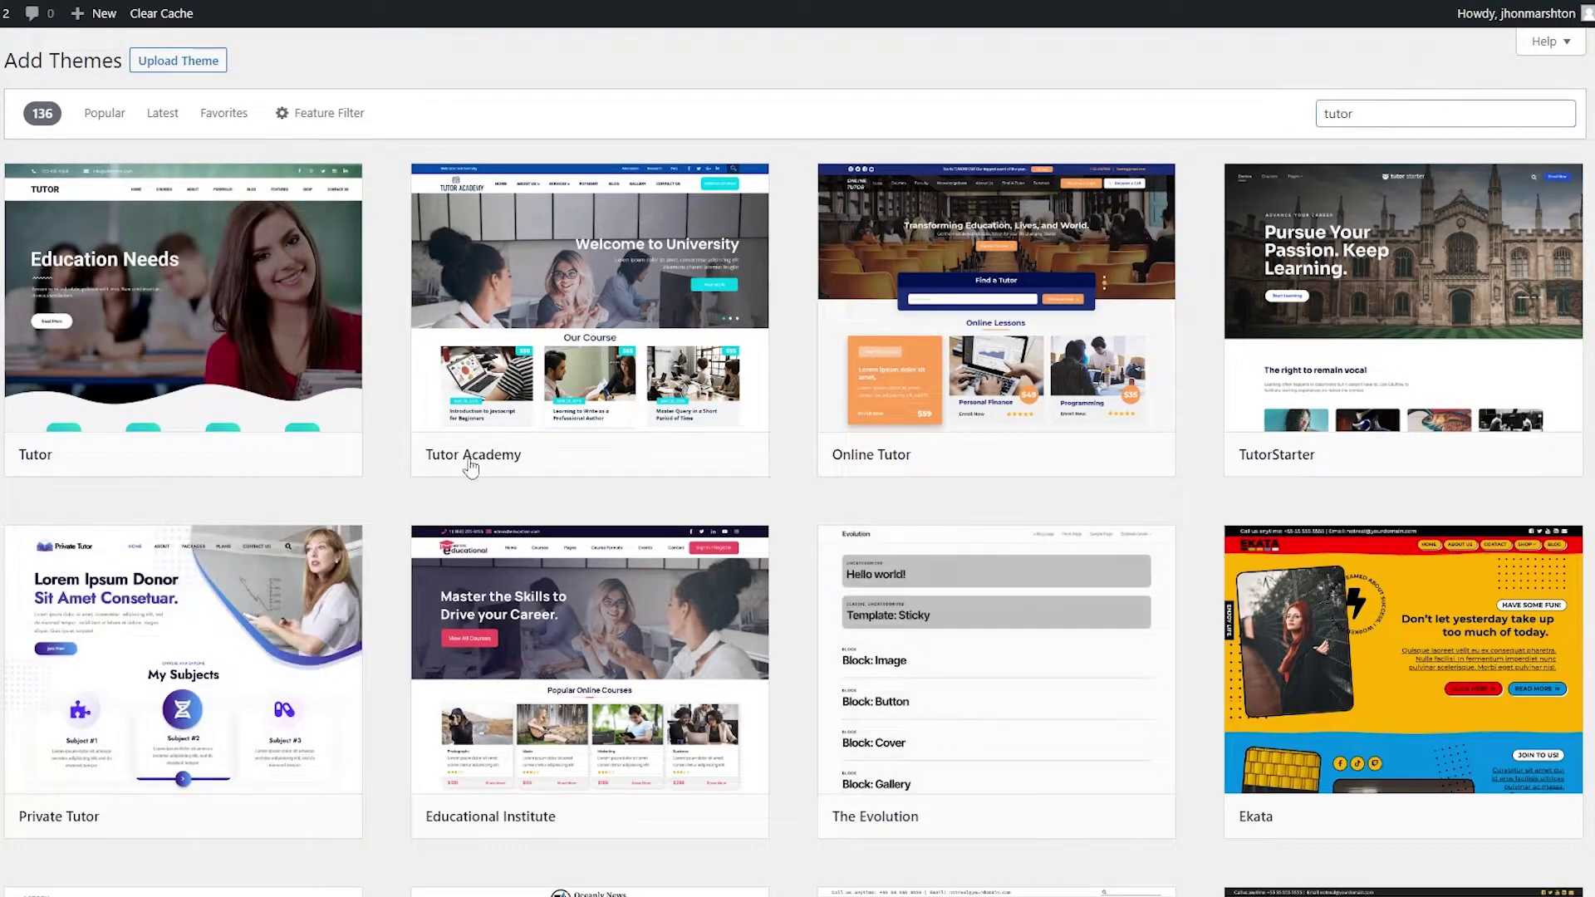
Install and activate the TutorStarter theme
mouse_move(1297, 469)
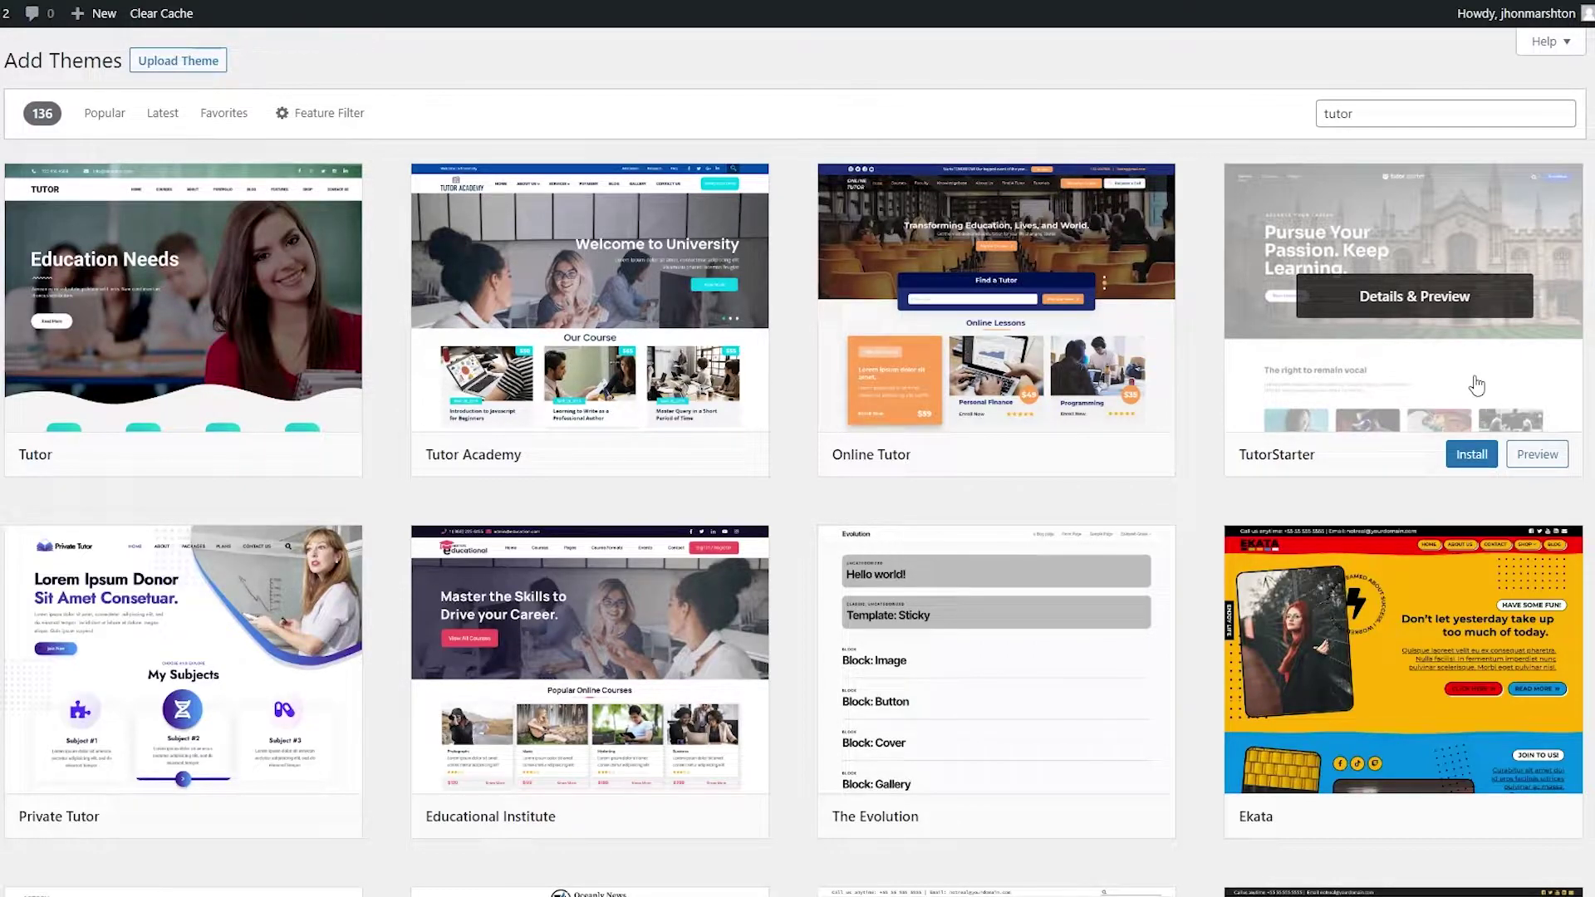
click(1457, 468)
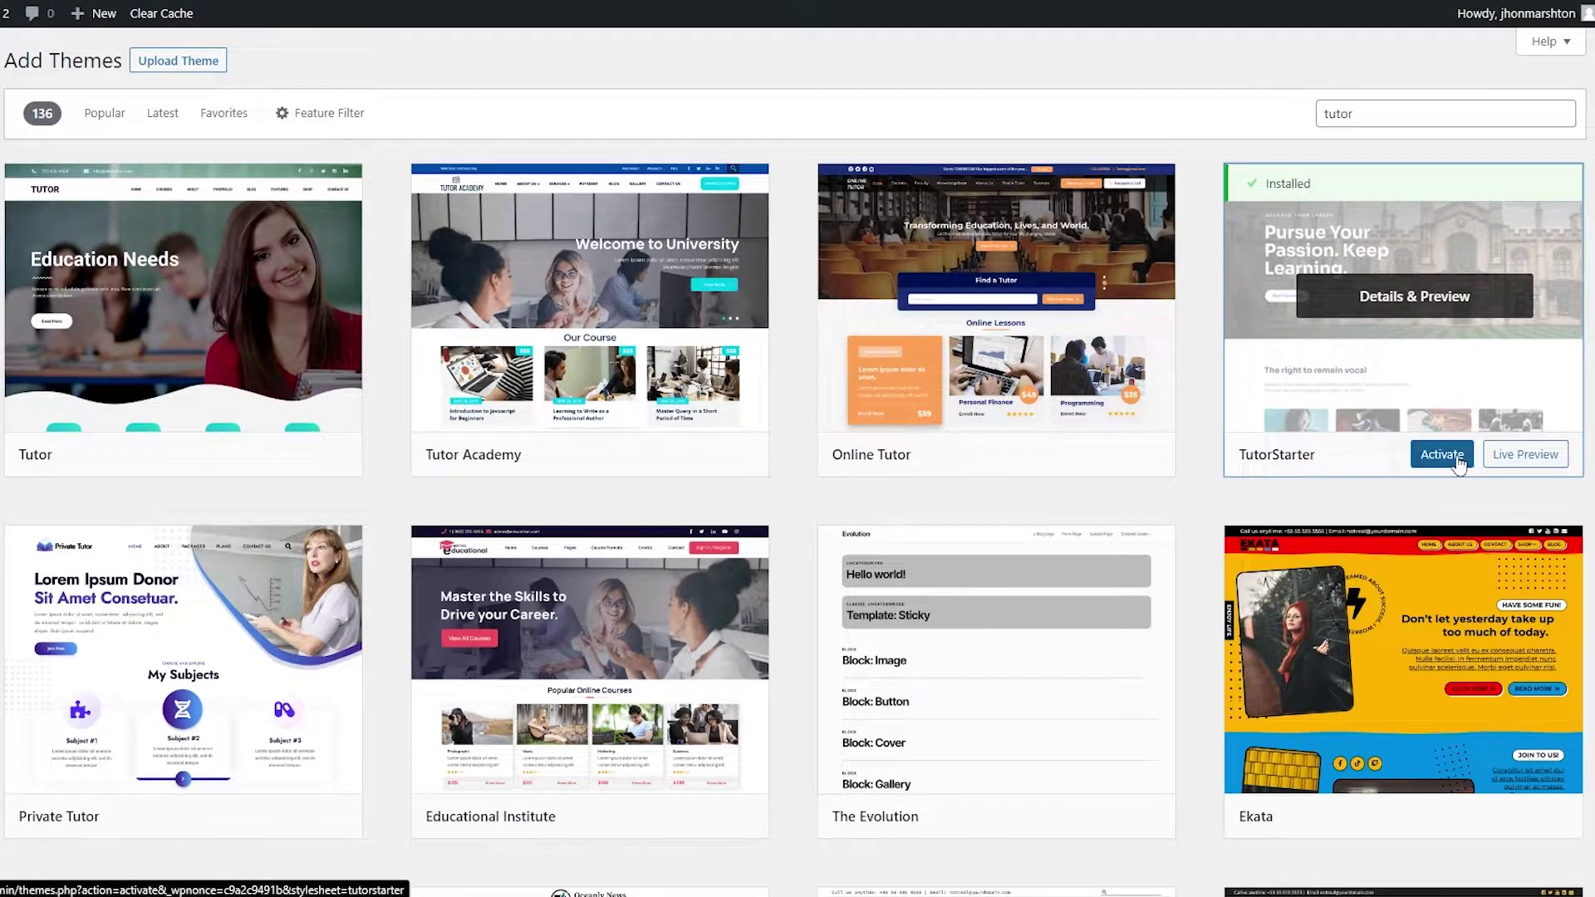
click(1446, 464)
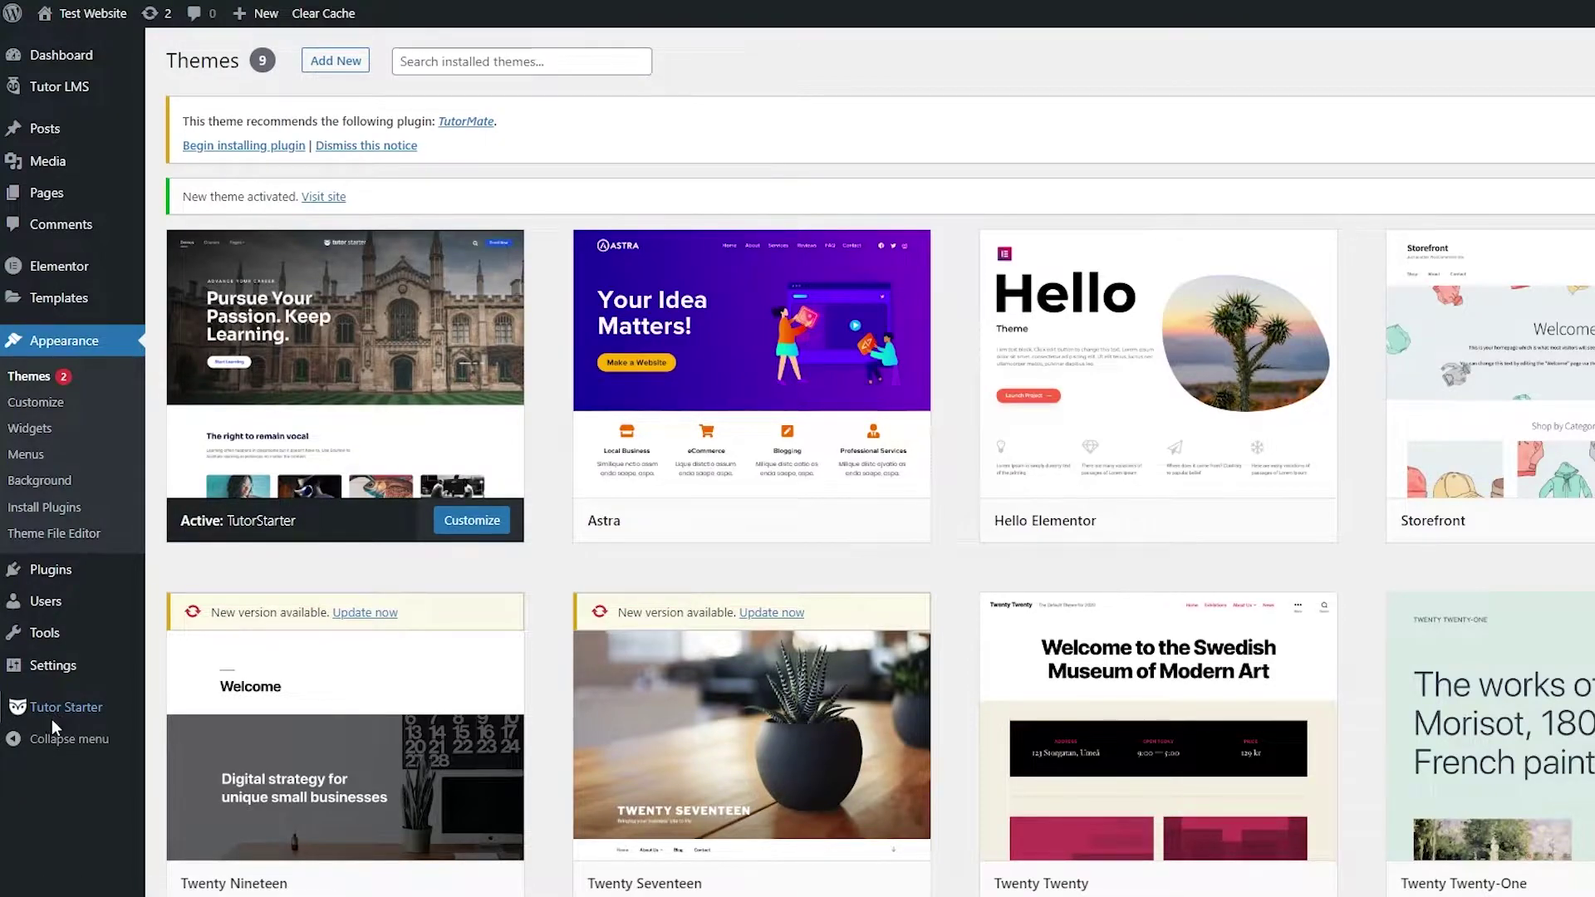
Open the Colors settings of the Tutor Starter theme in the customizer
click(55, 713)
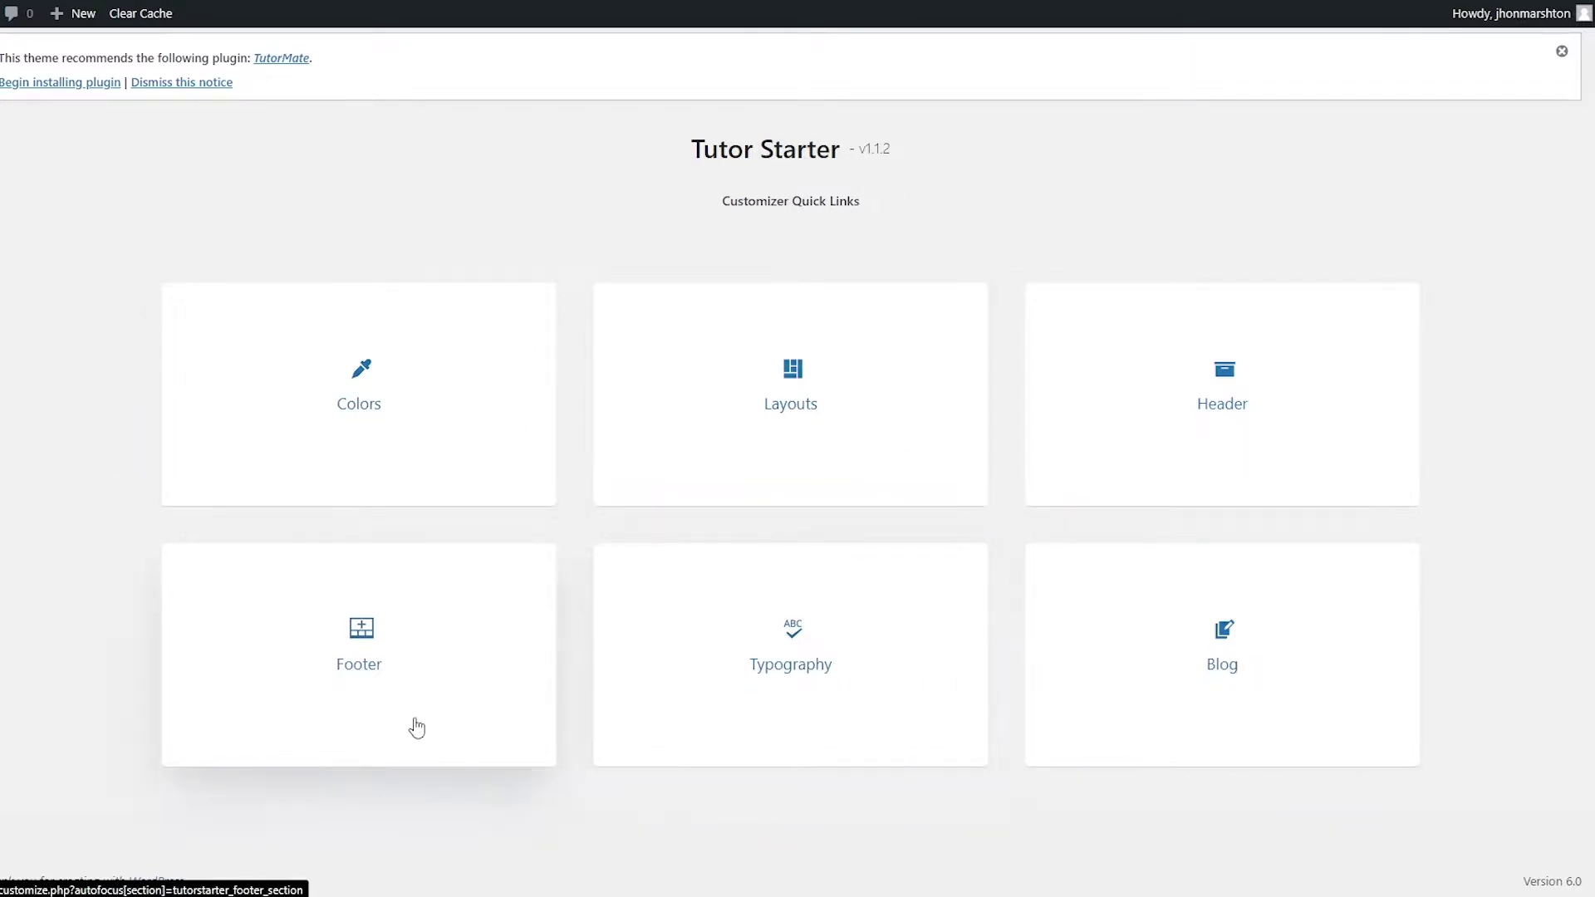
click(397, 422)
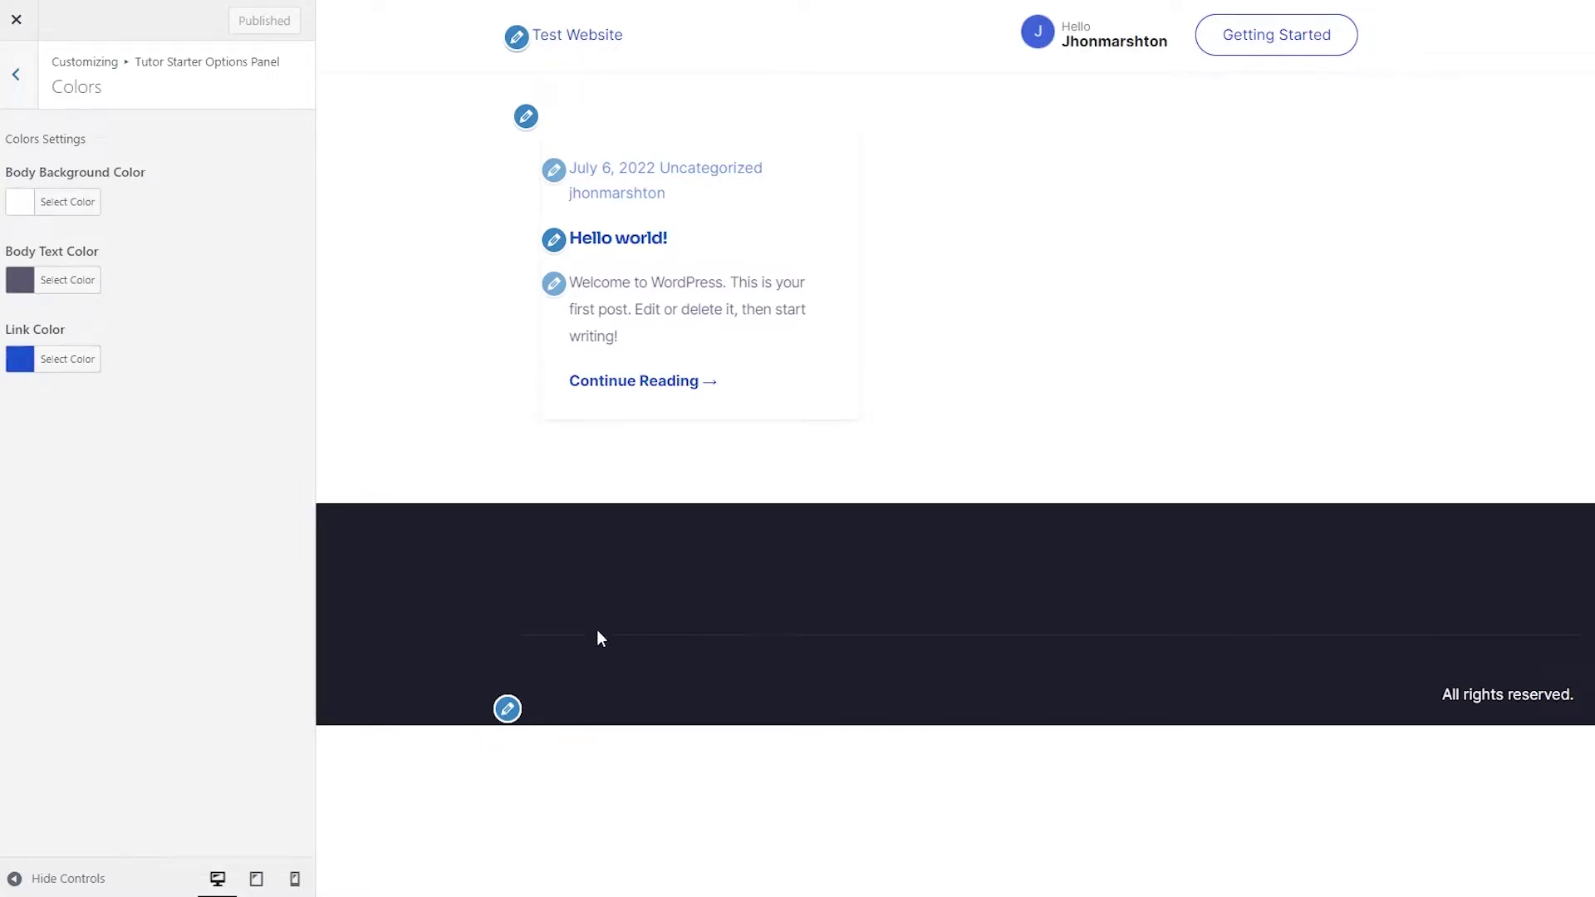
Leave the customizer, then install and activate the TutorMate plugin recommended by the theme
click(16, 19)
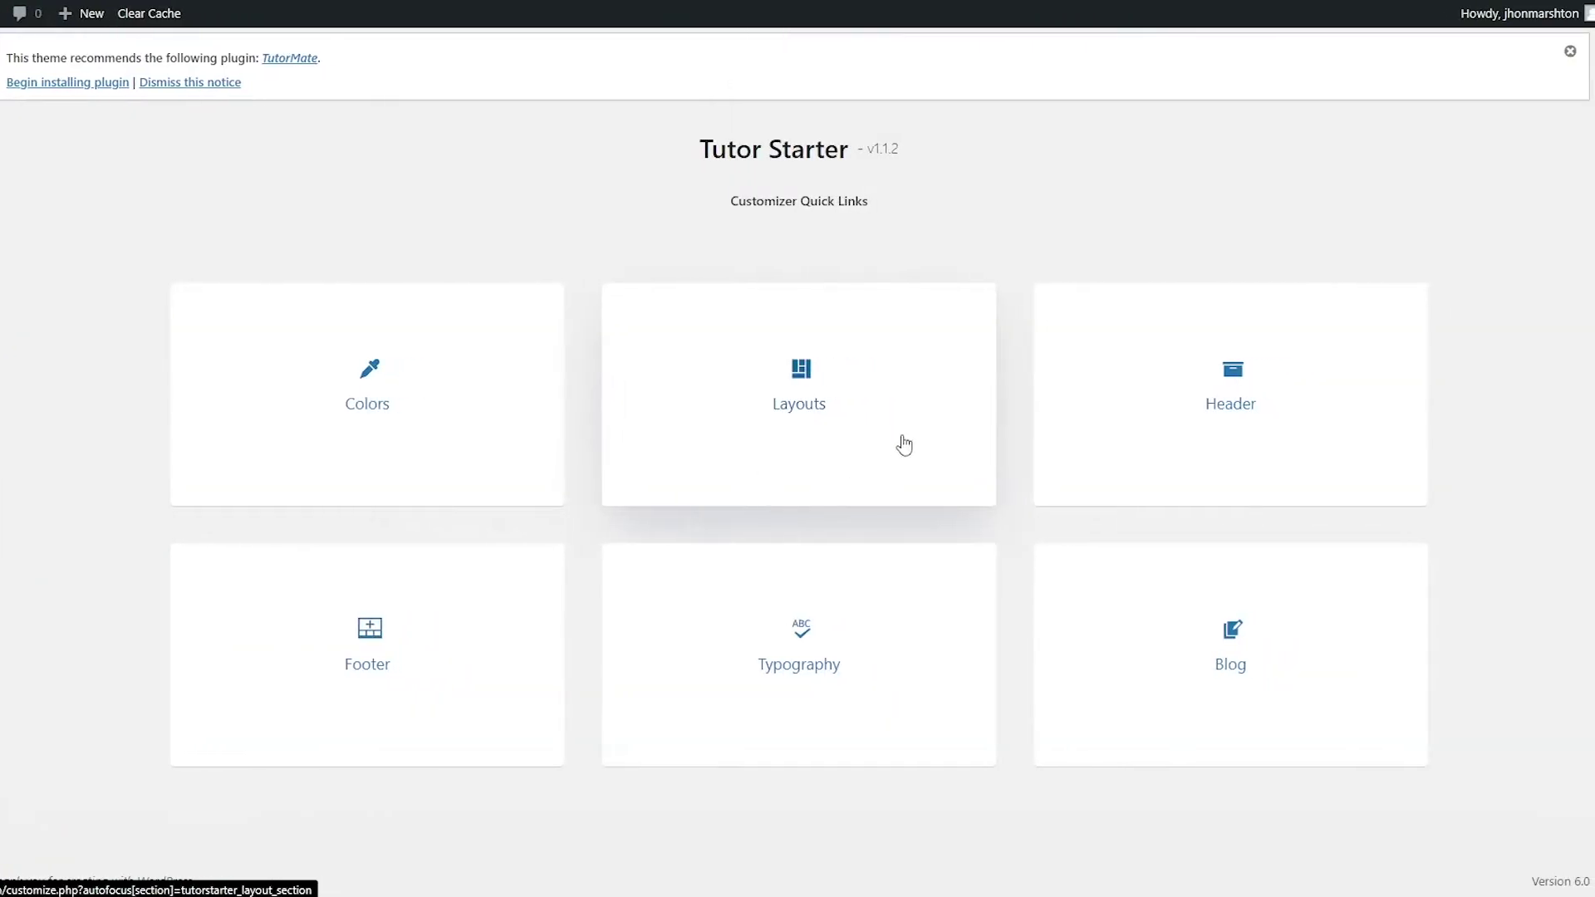
click(853, 425)
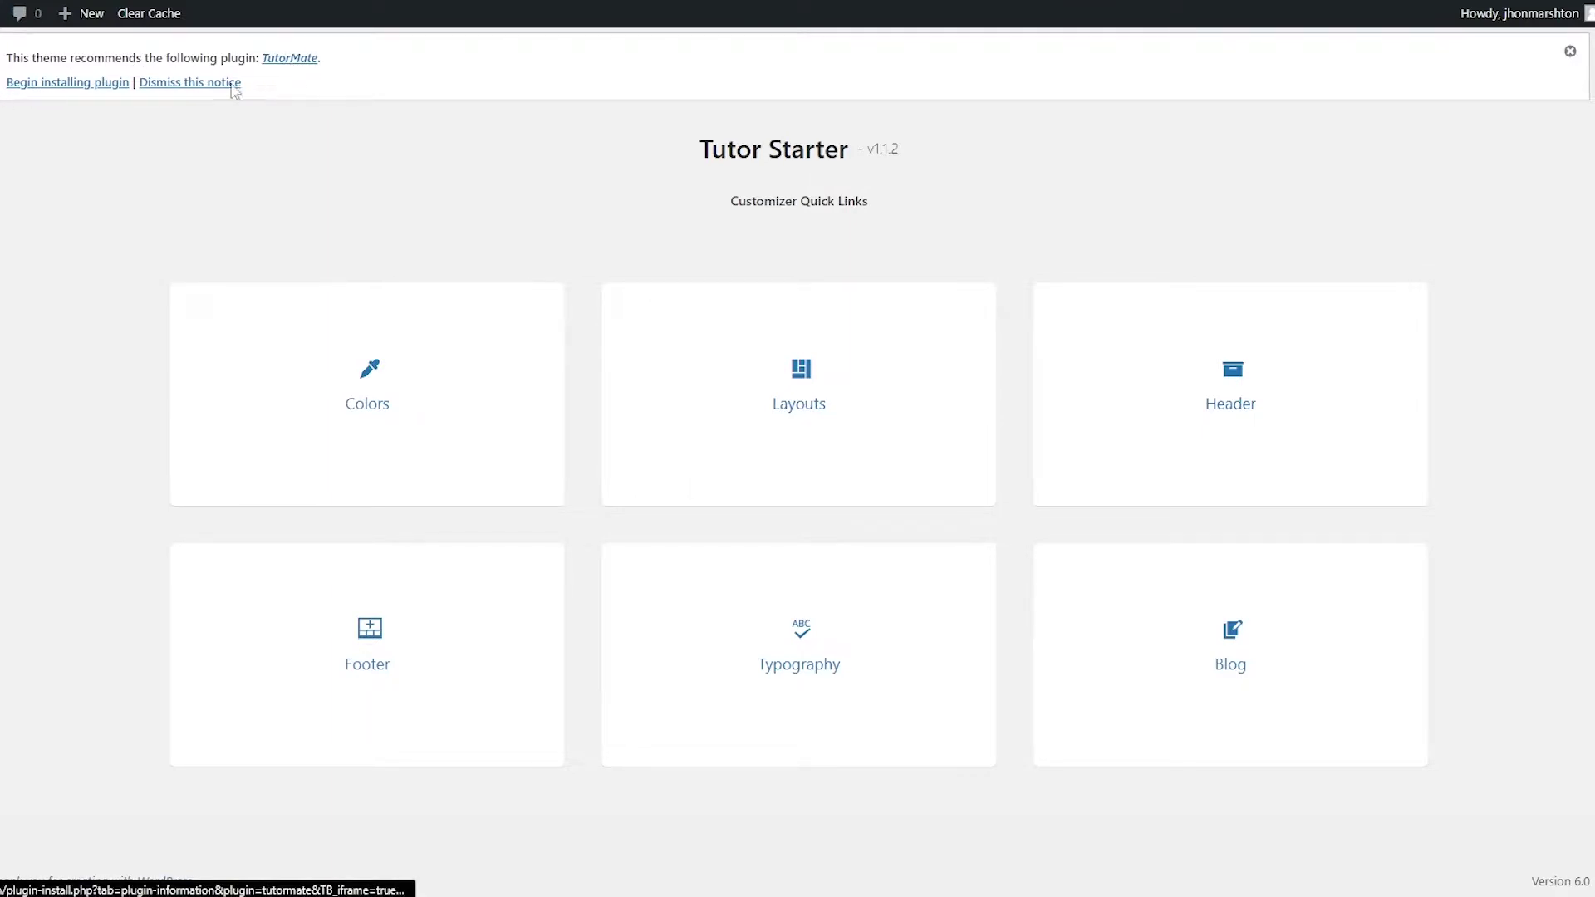
click(47, 85)
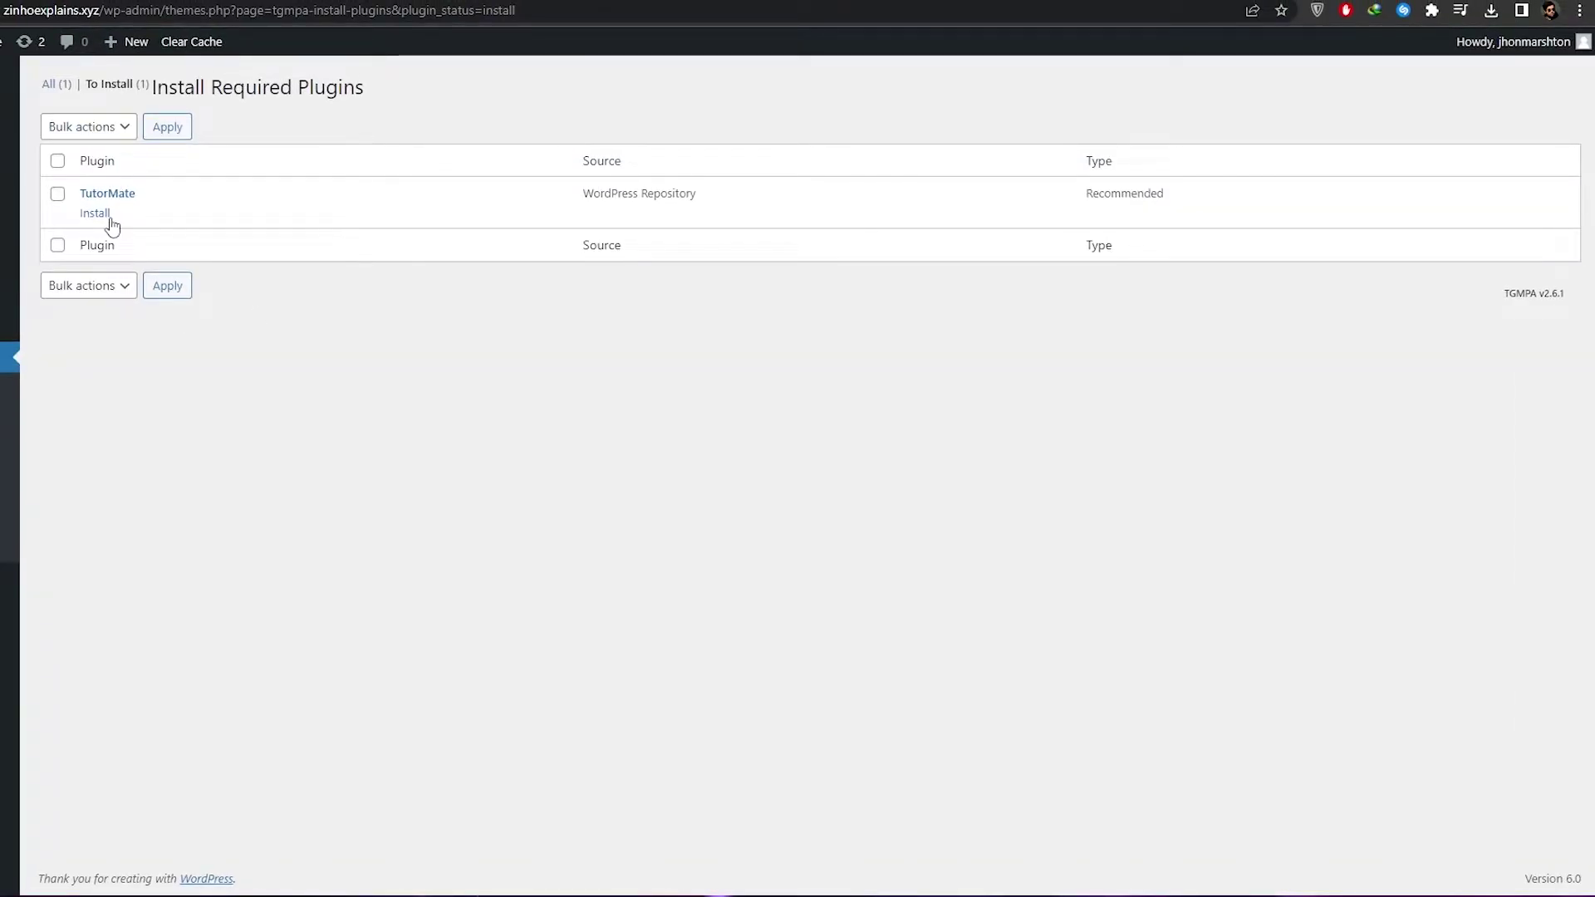
click(109, 221)
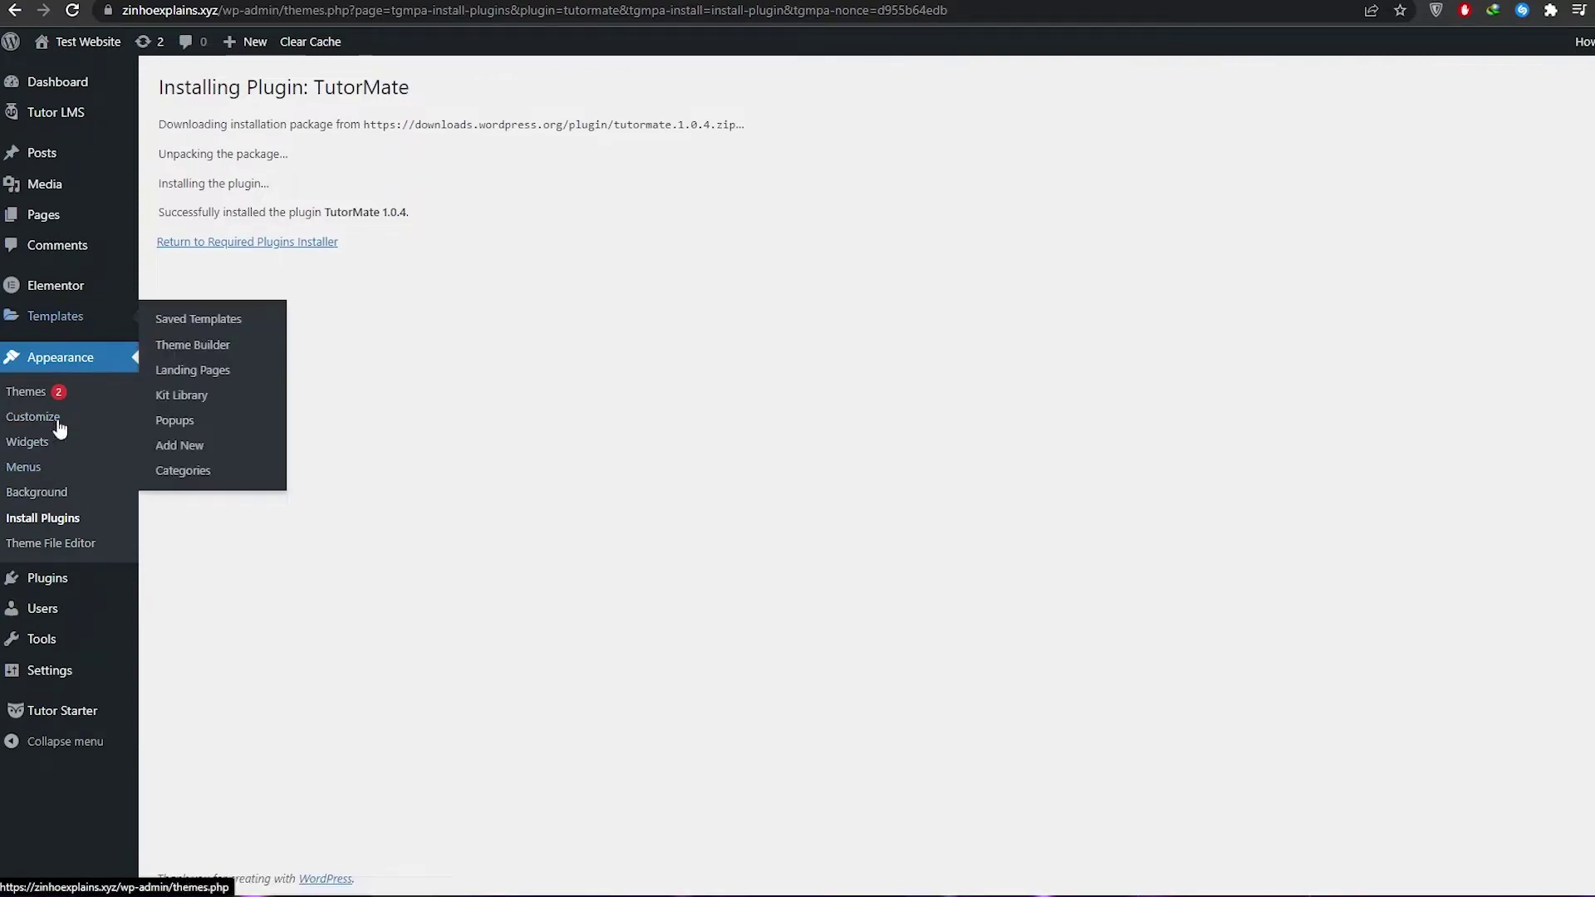
click(50, 582)
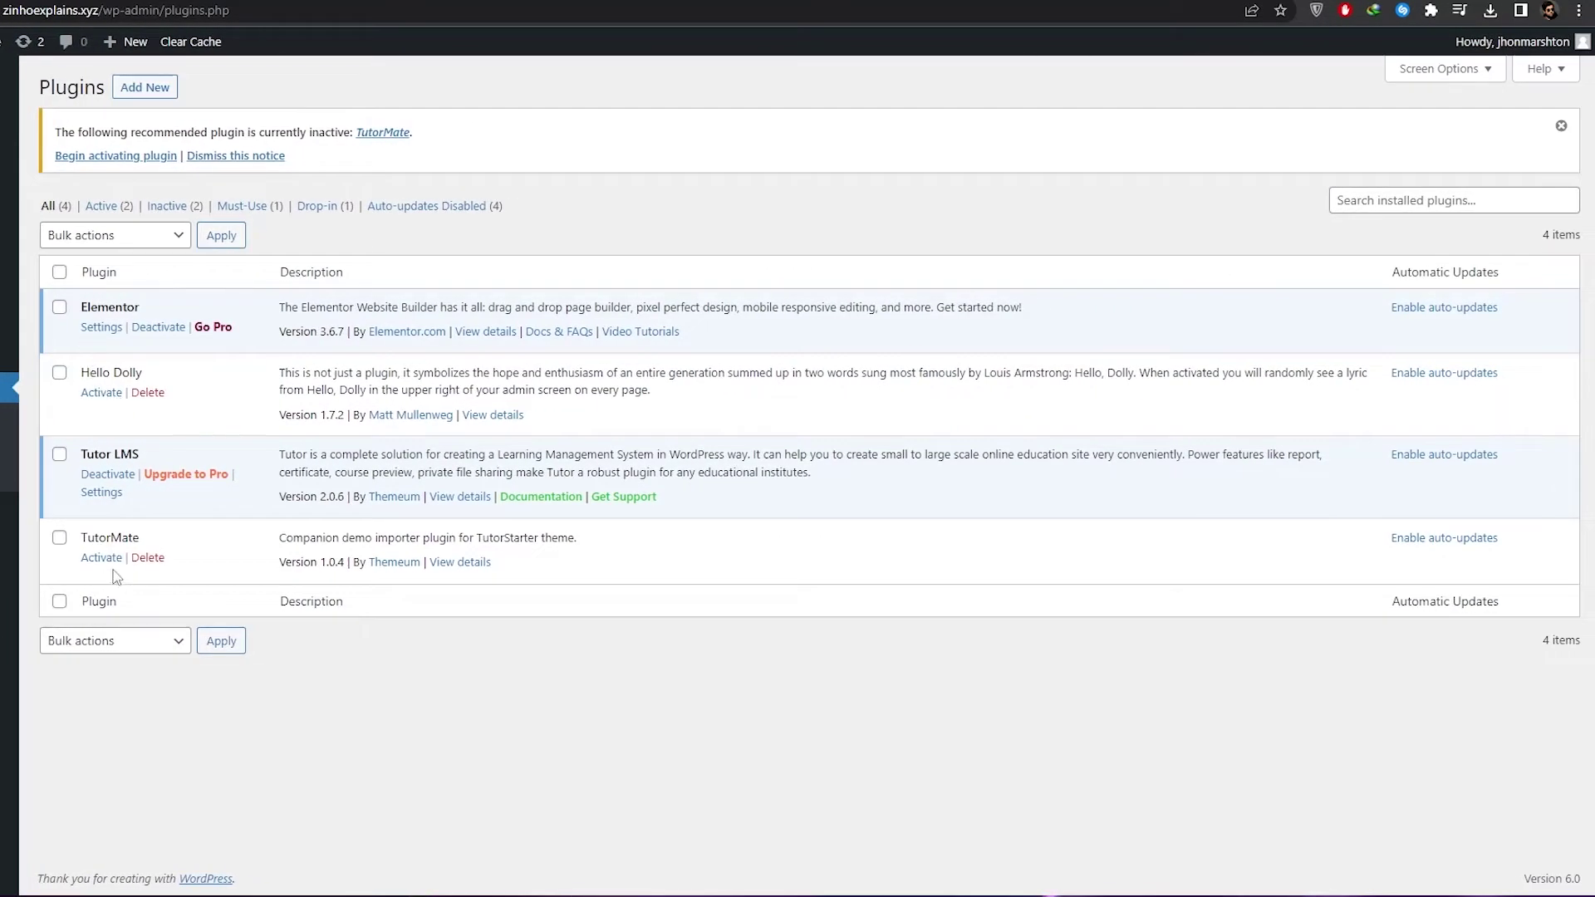
click(111, 565)
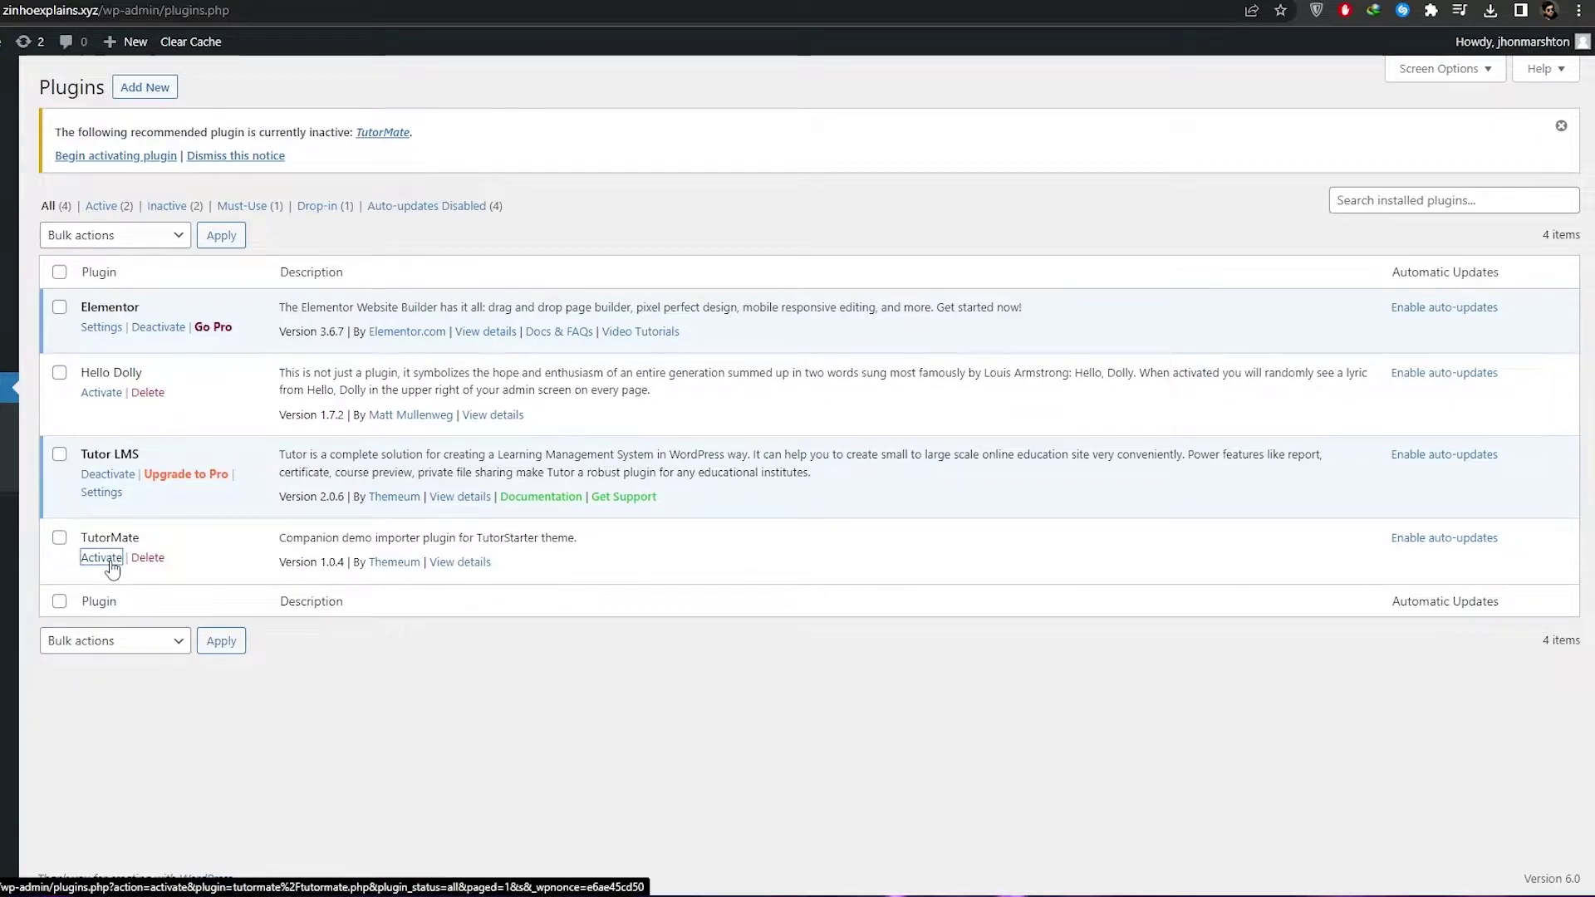
Go to the Tutor Starter theme's starter sites and look over the available templates
mouse_move(55, 615)
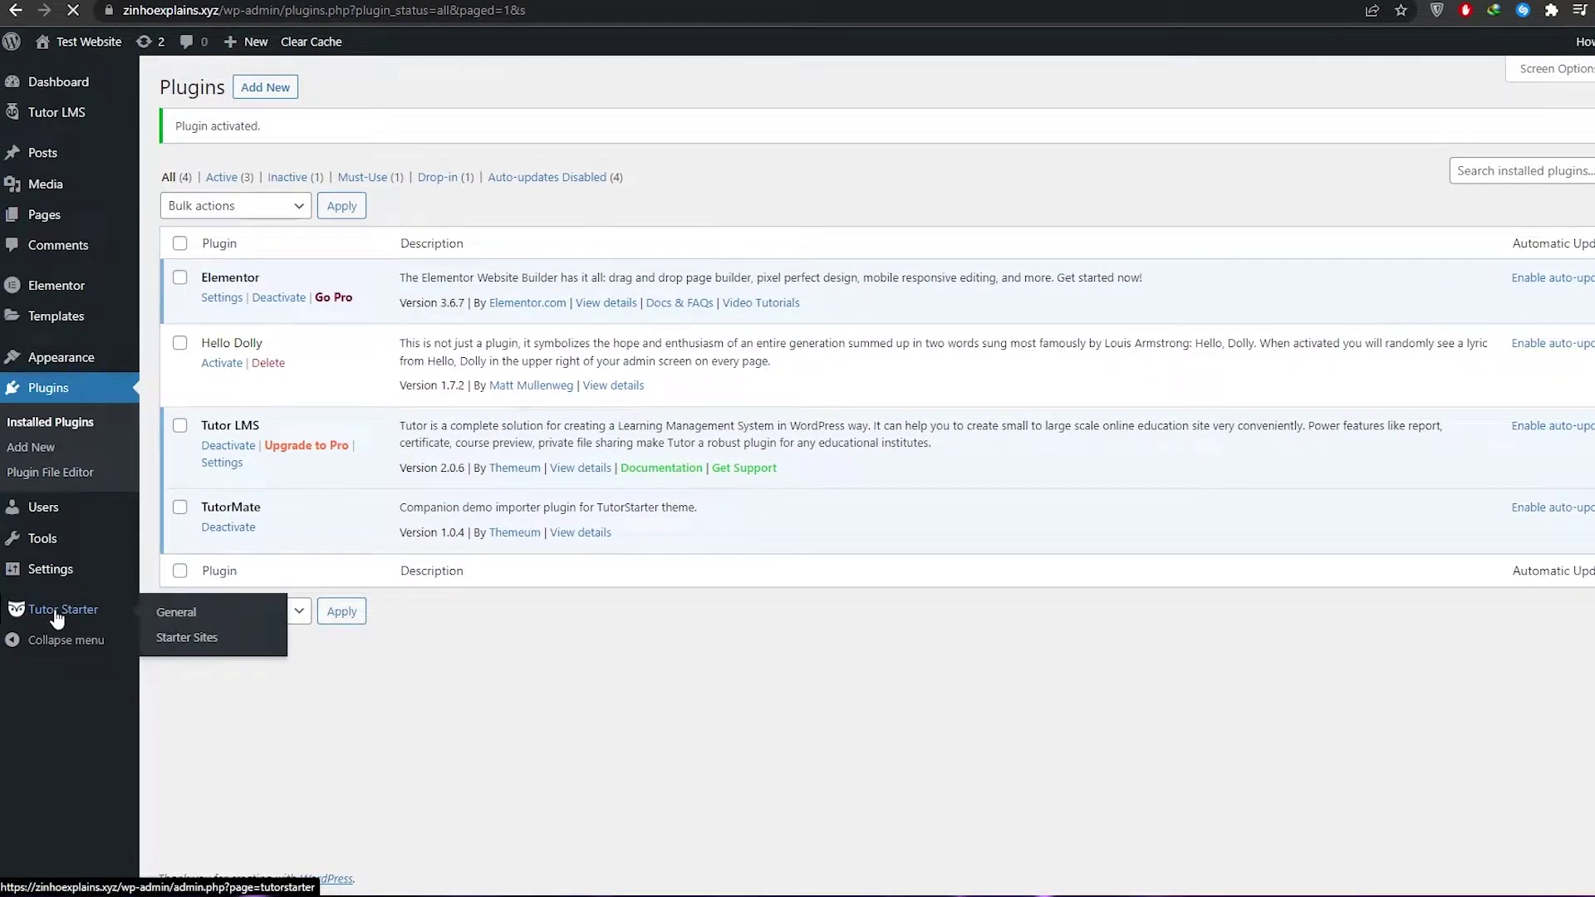
click(56, 615)
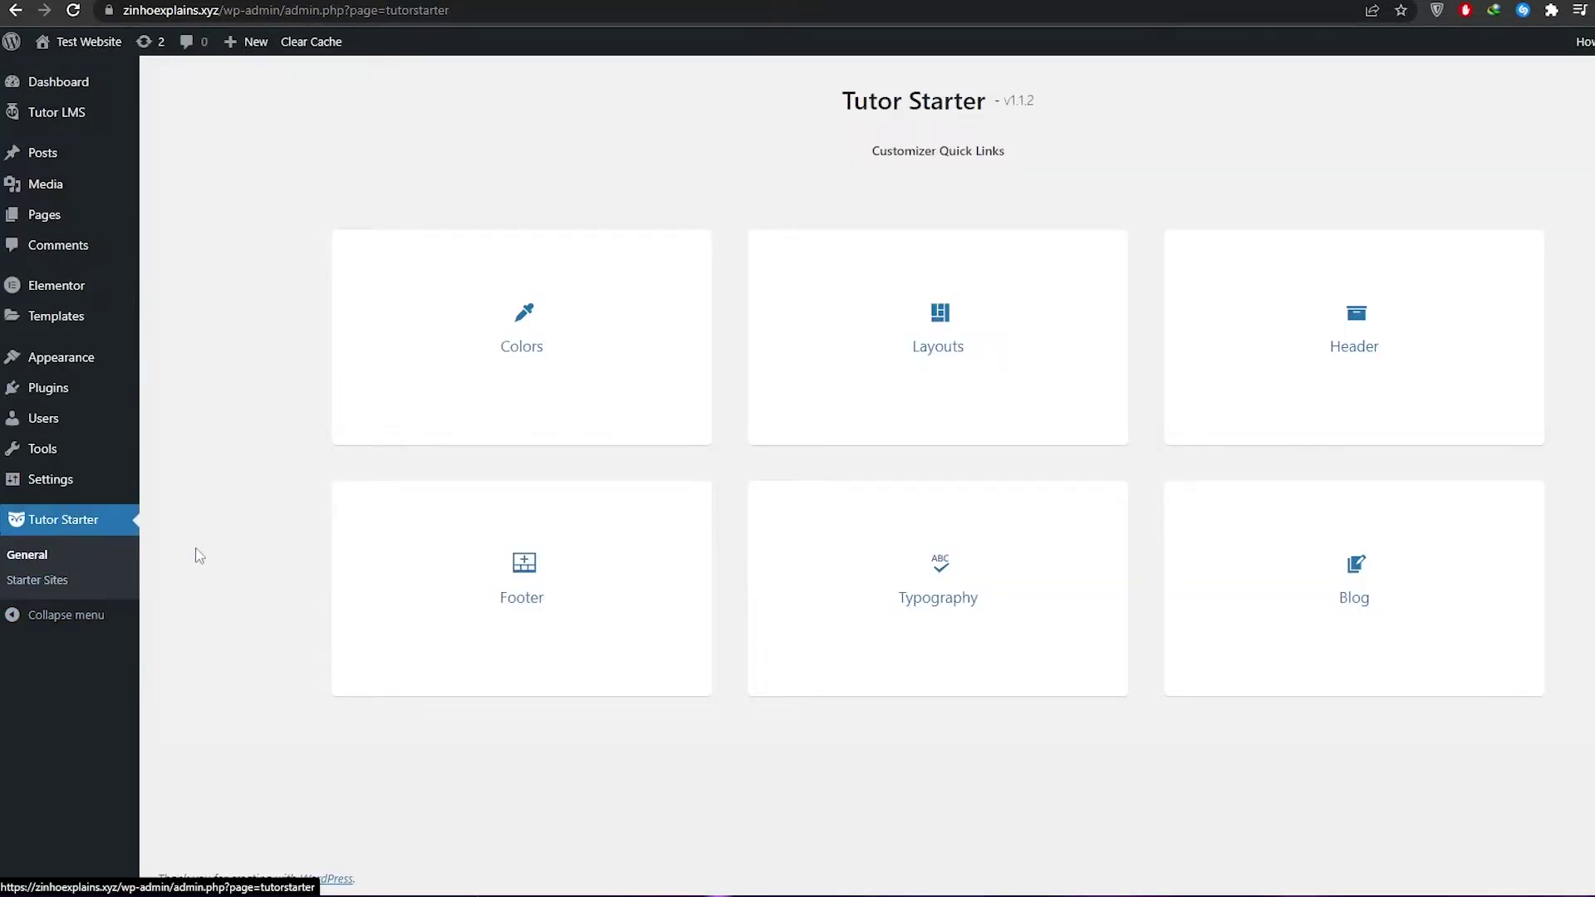
click(55, 589)
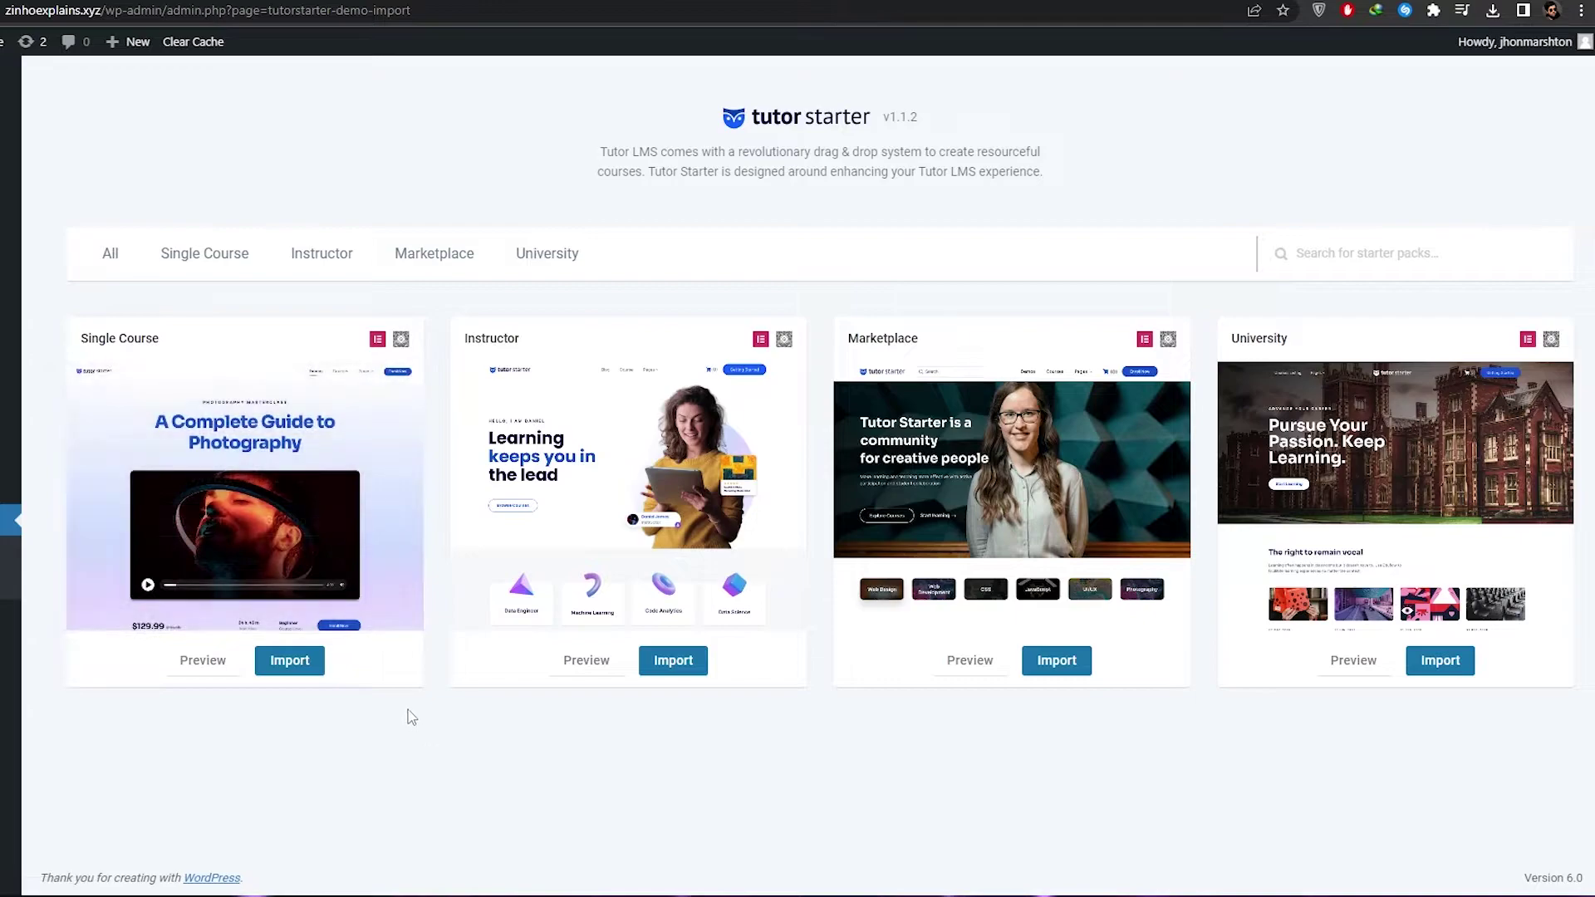
mouse_move(281, 596)
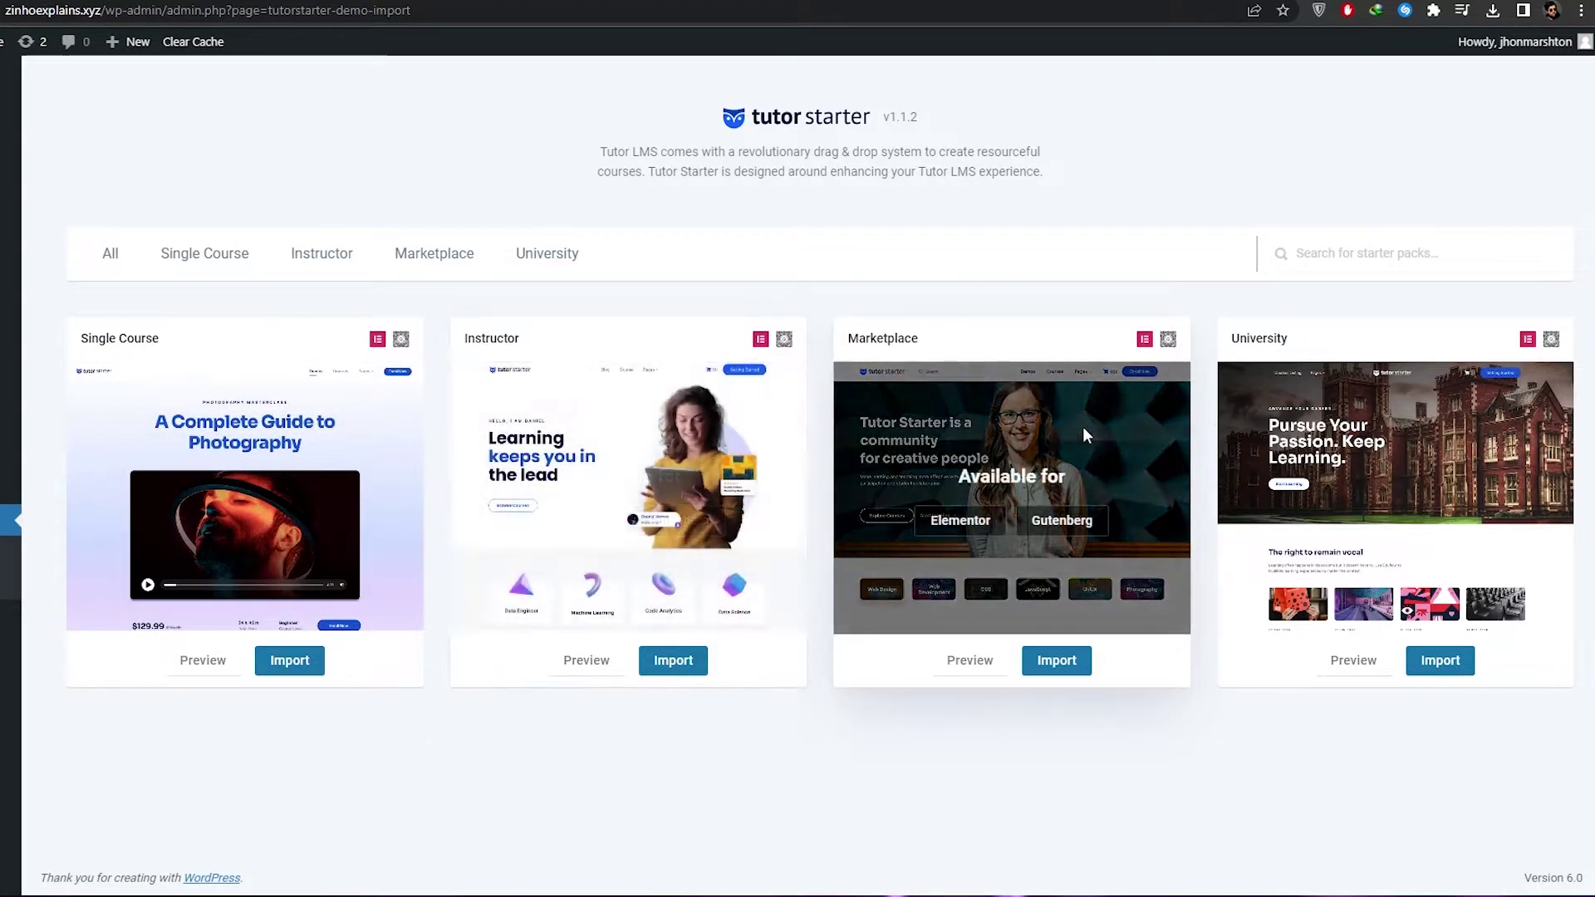
mouse_move(1538, 430)
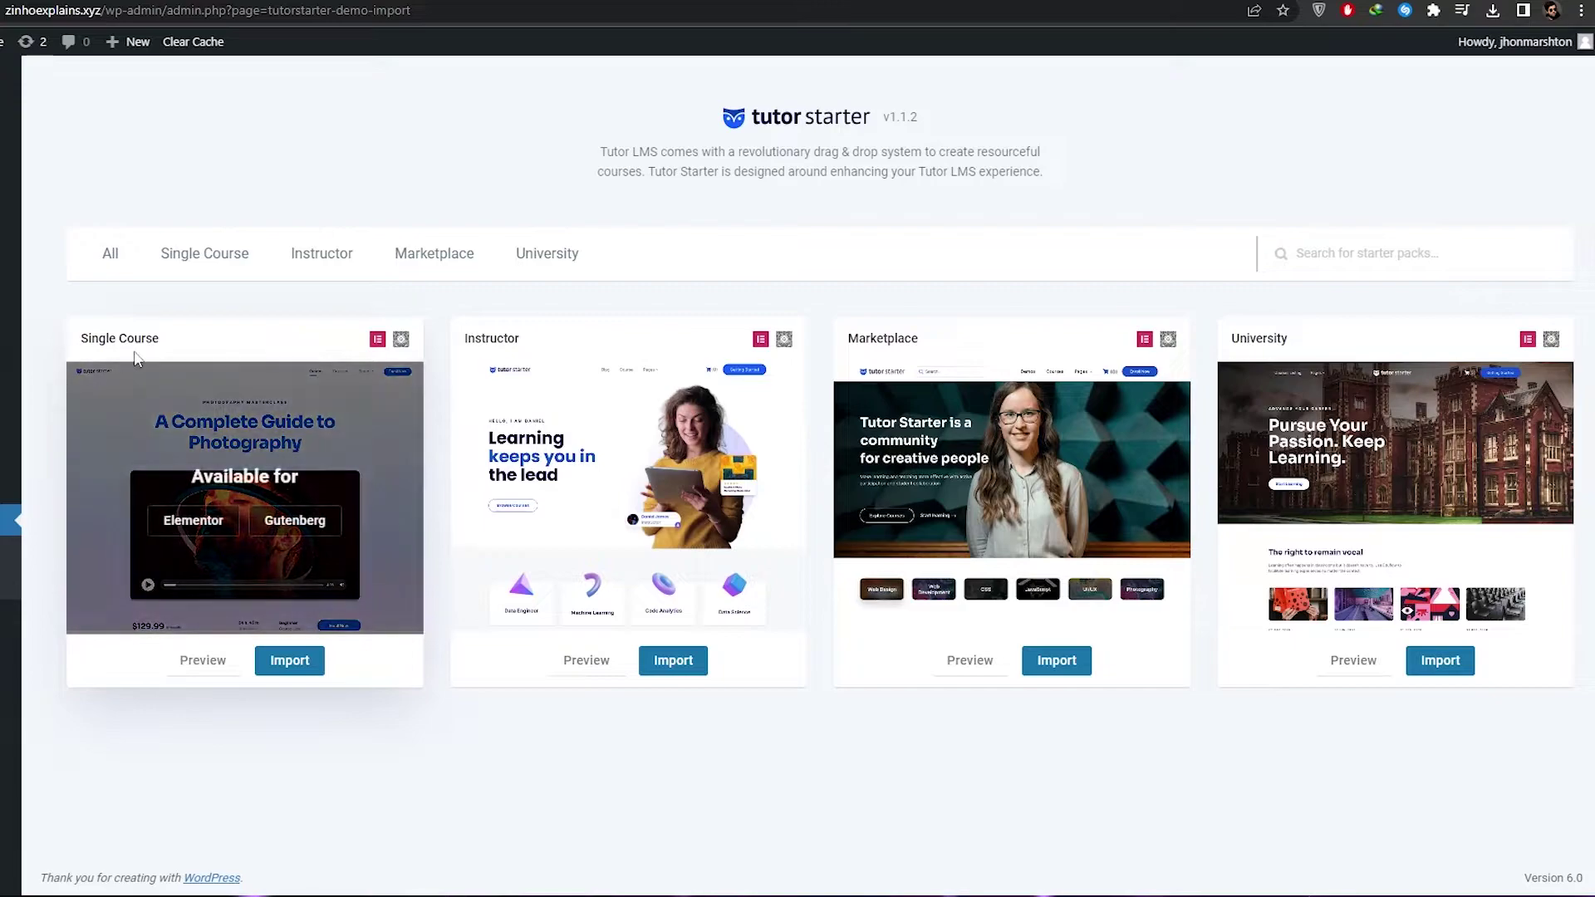
Import the Single Course starter site with Elementor as the preferred builder, including its required plugins
drag(82, 339, 194, 347)
click(289, 661)
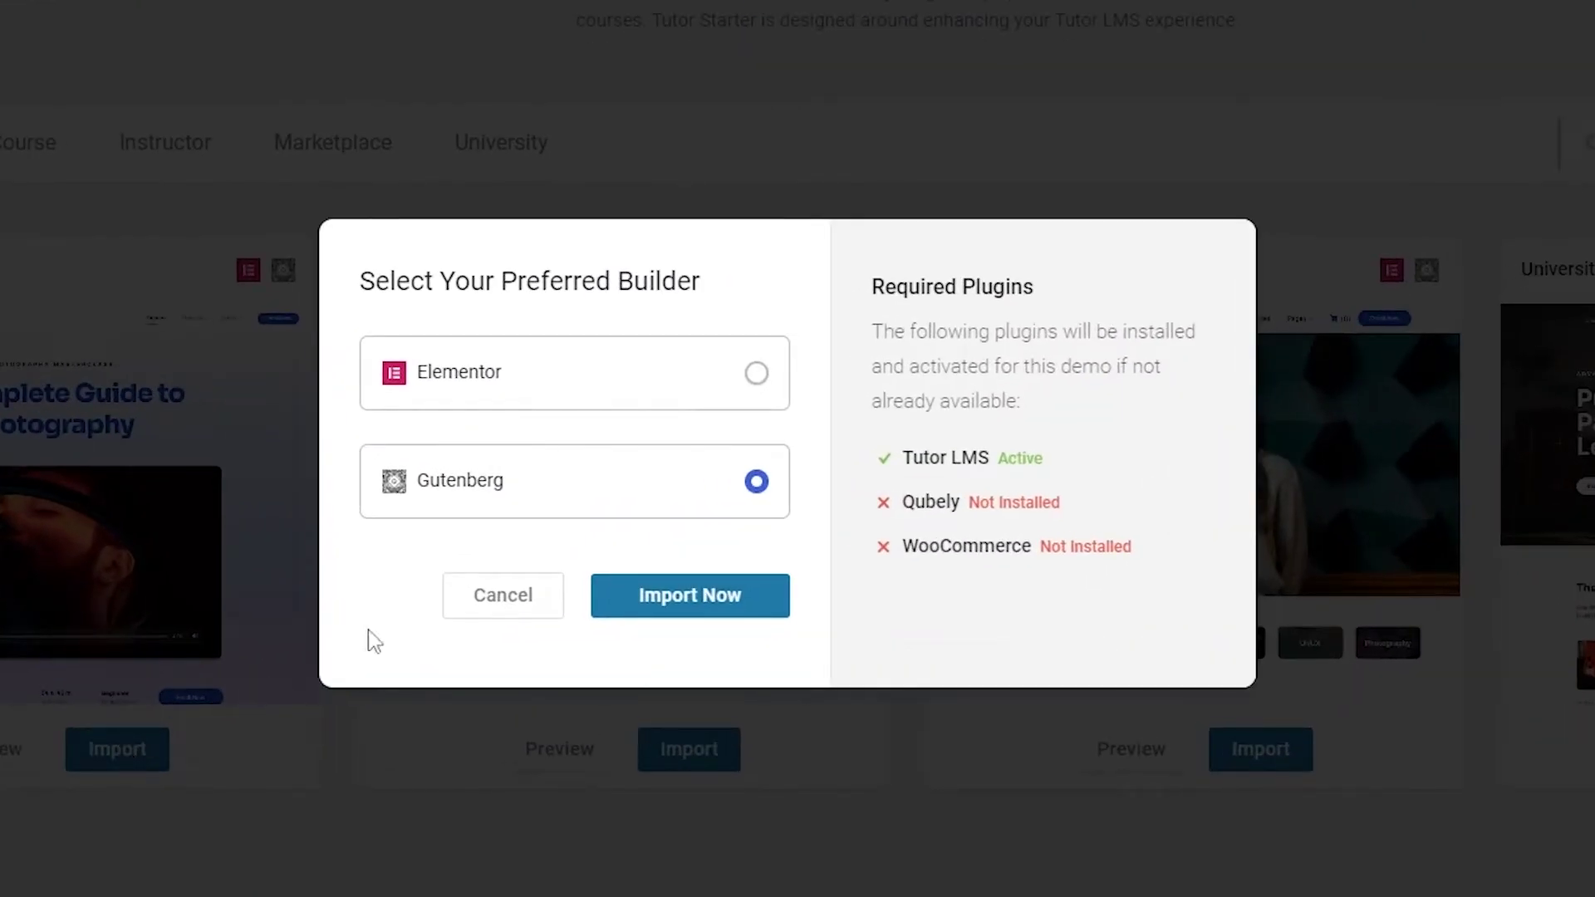
click(504, 384)
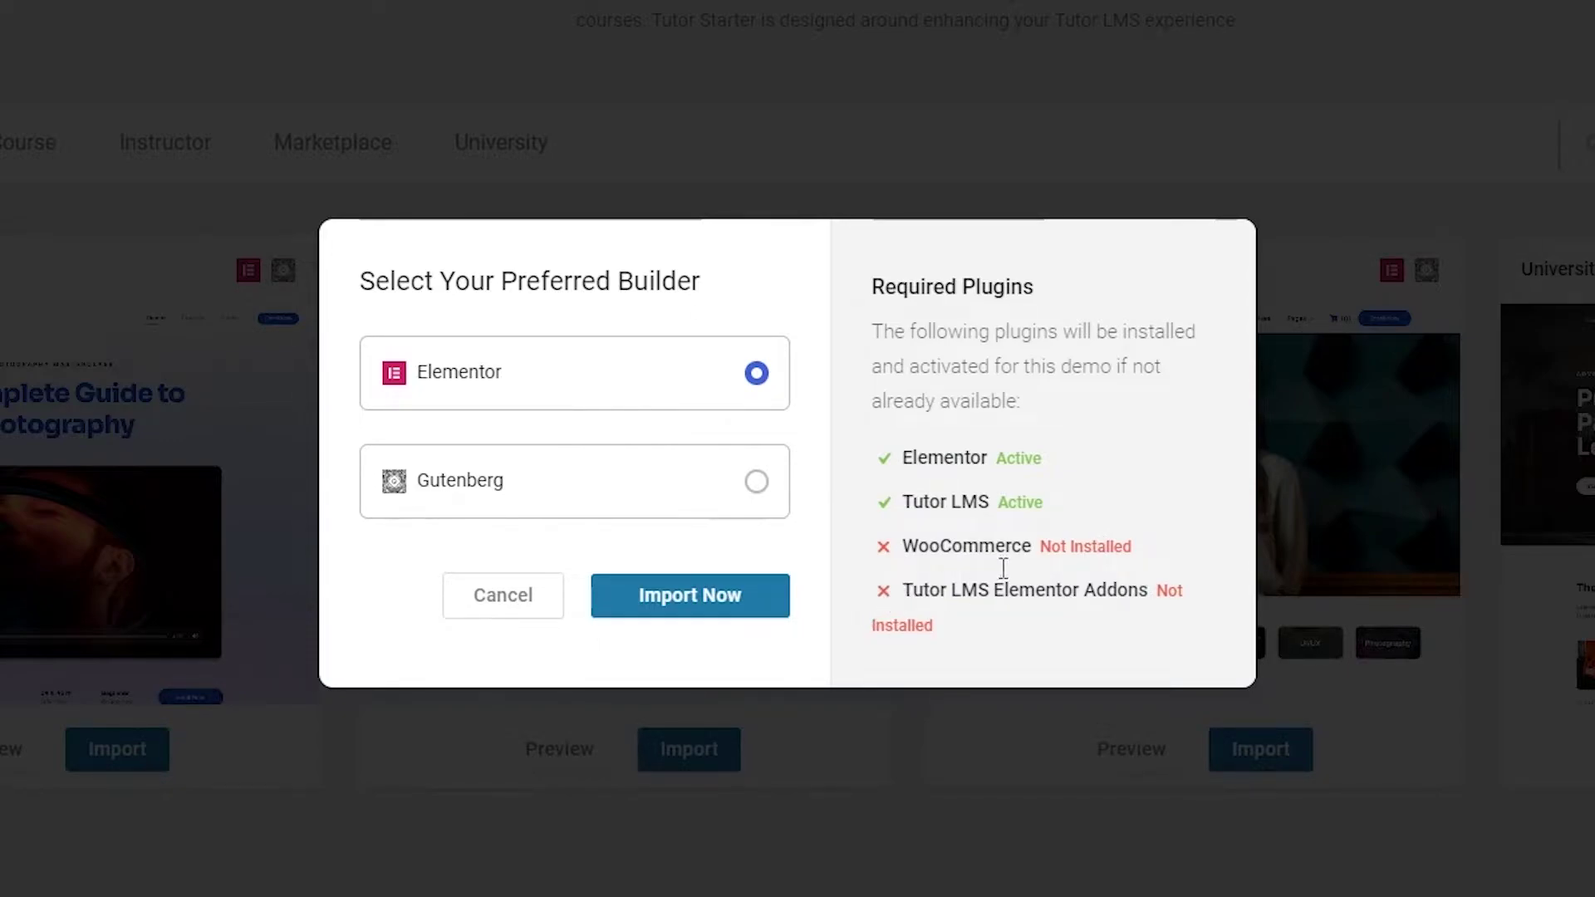
drag(962, 538, 1099, 555)
click(1096, 558)
drag(904, 591, 1150, 617)
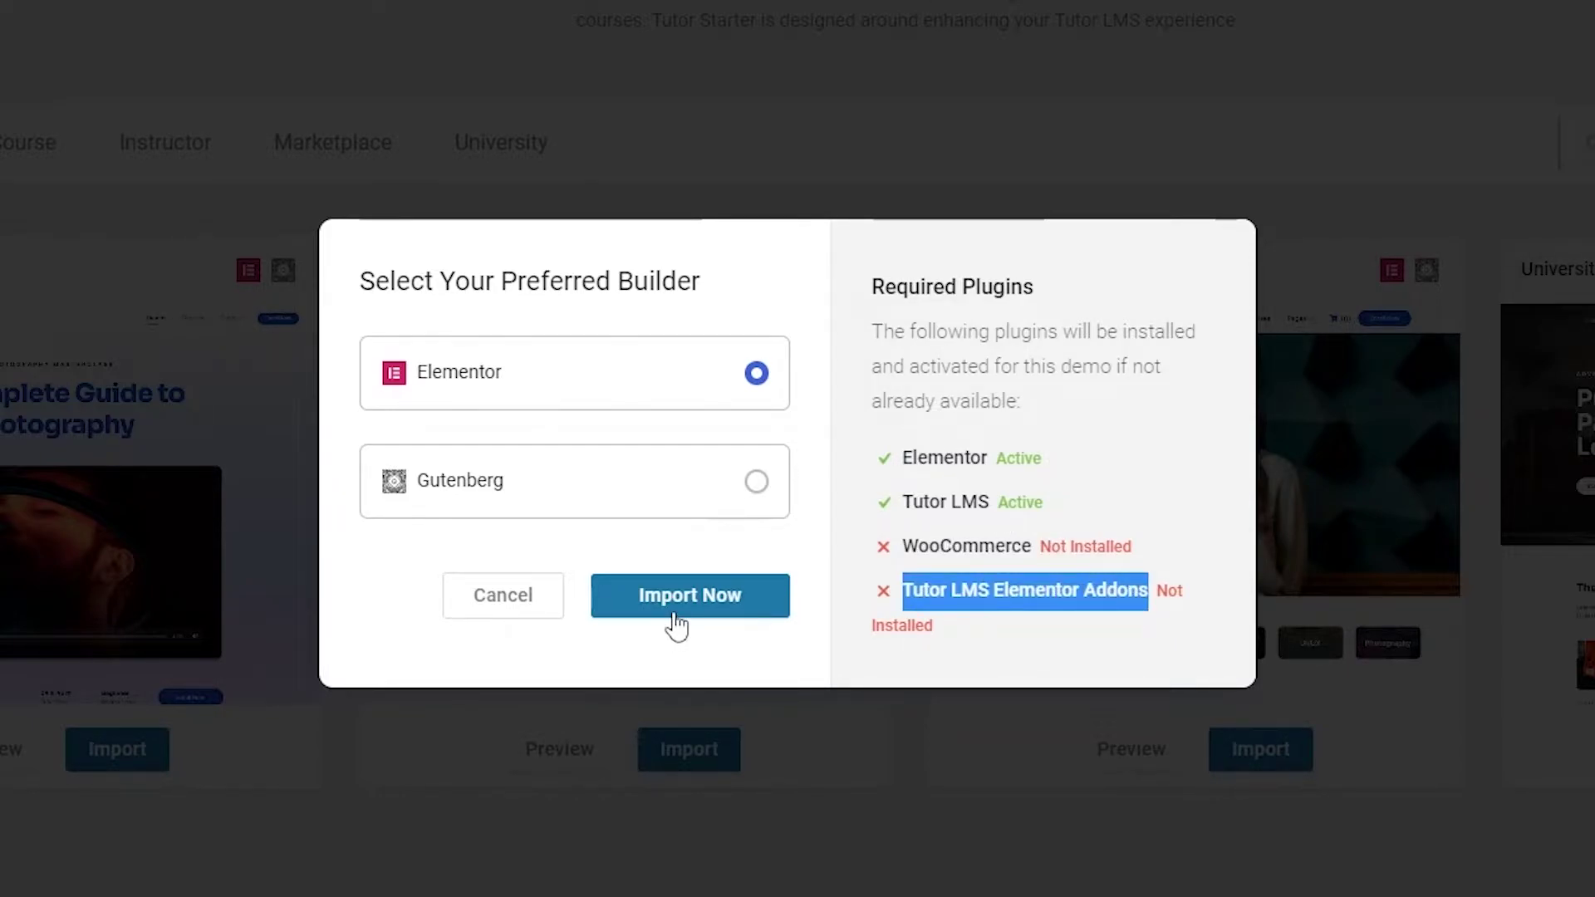
click(751, 610)
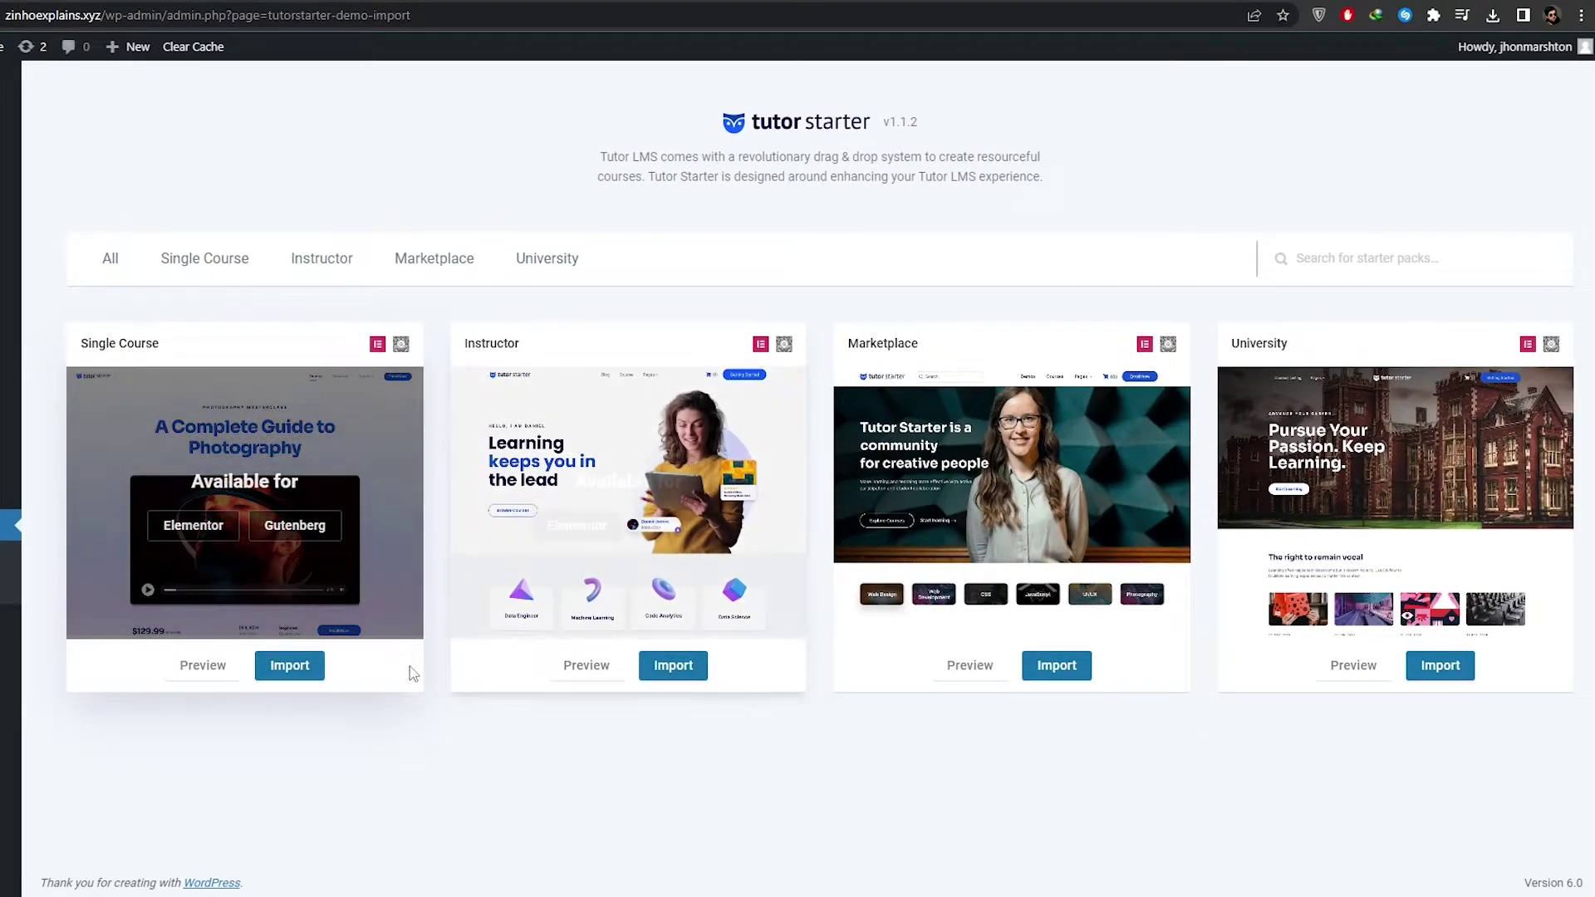
Review the imported photography course homepage on the live site and open it for editing with Elementor
mouse_move(0, 52)
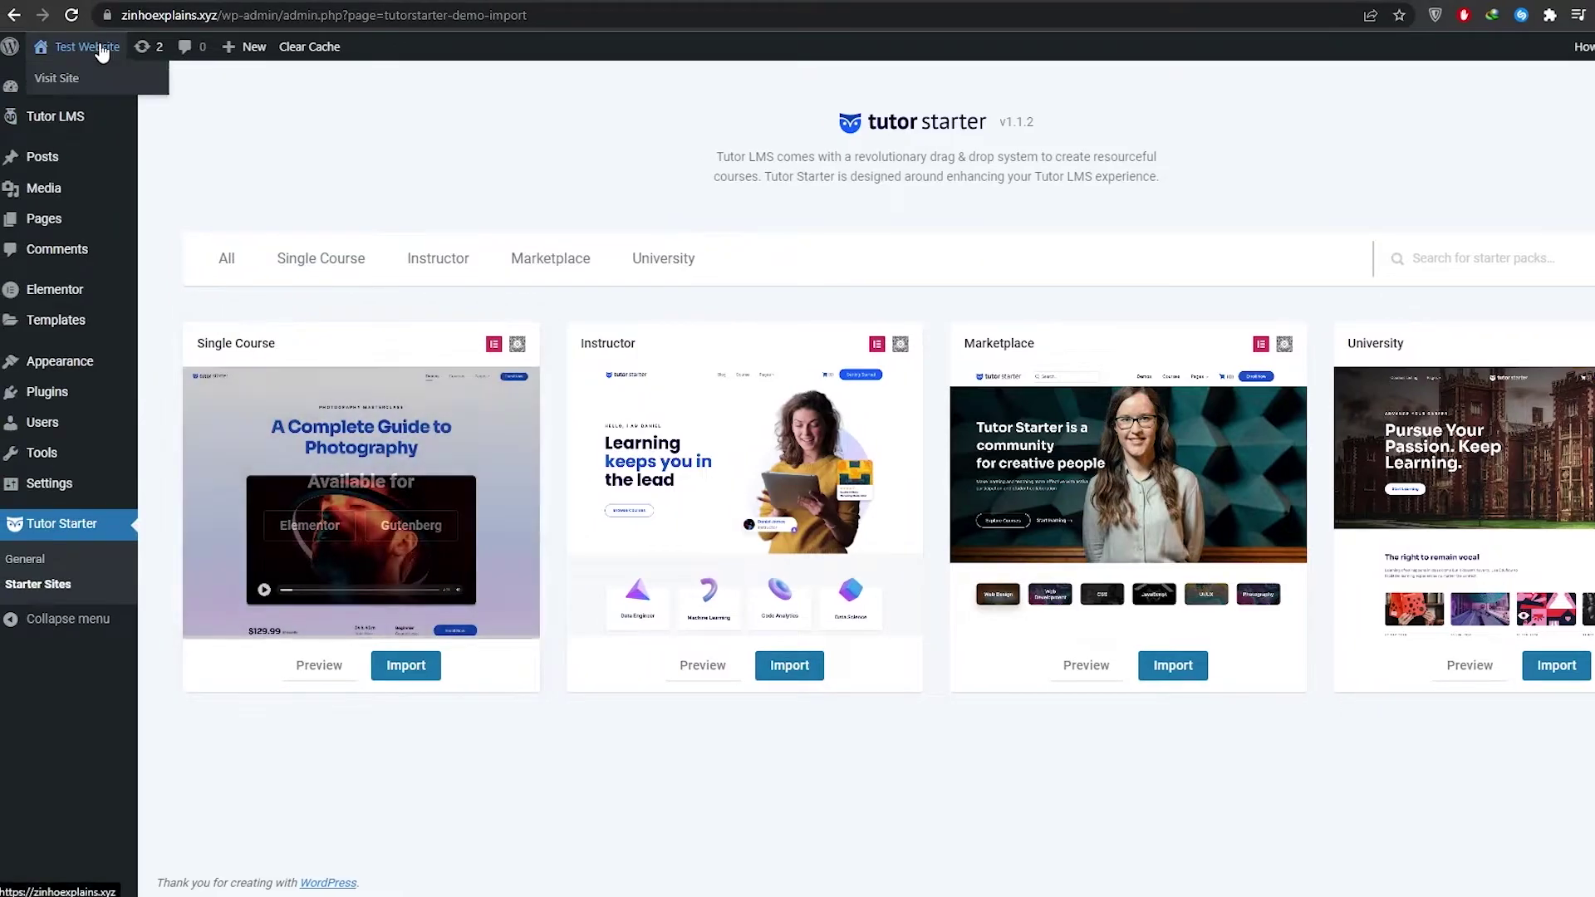
right_click(100, 77)
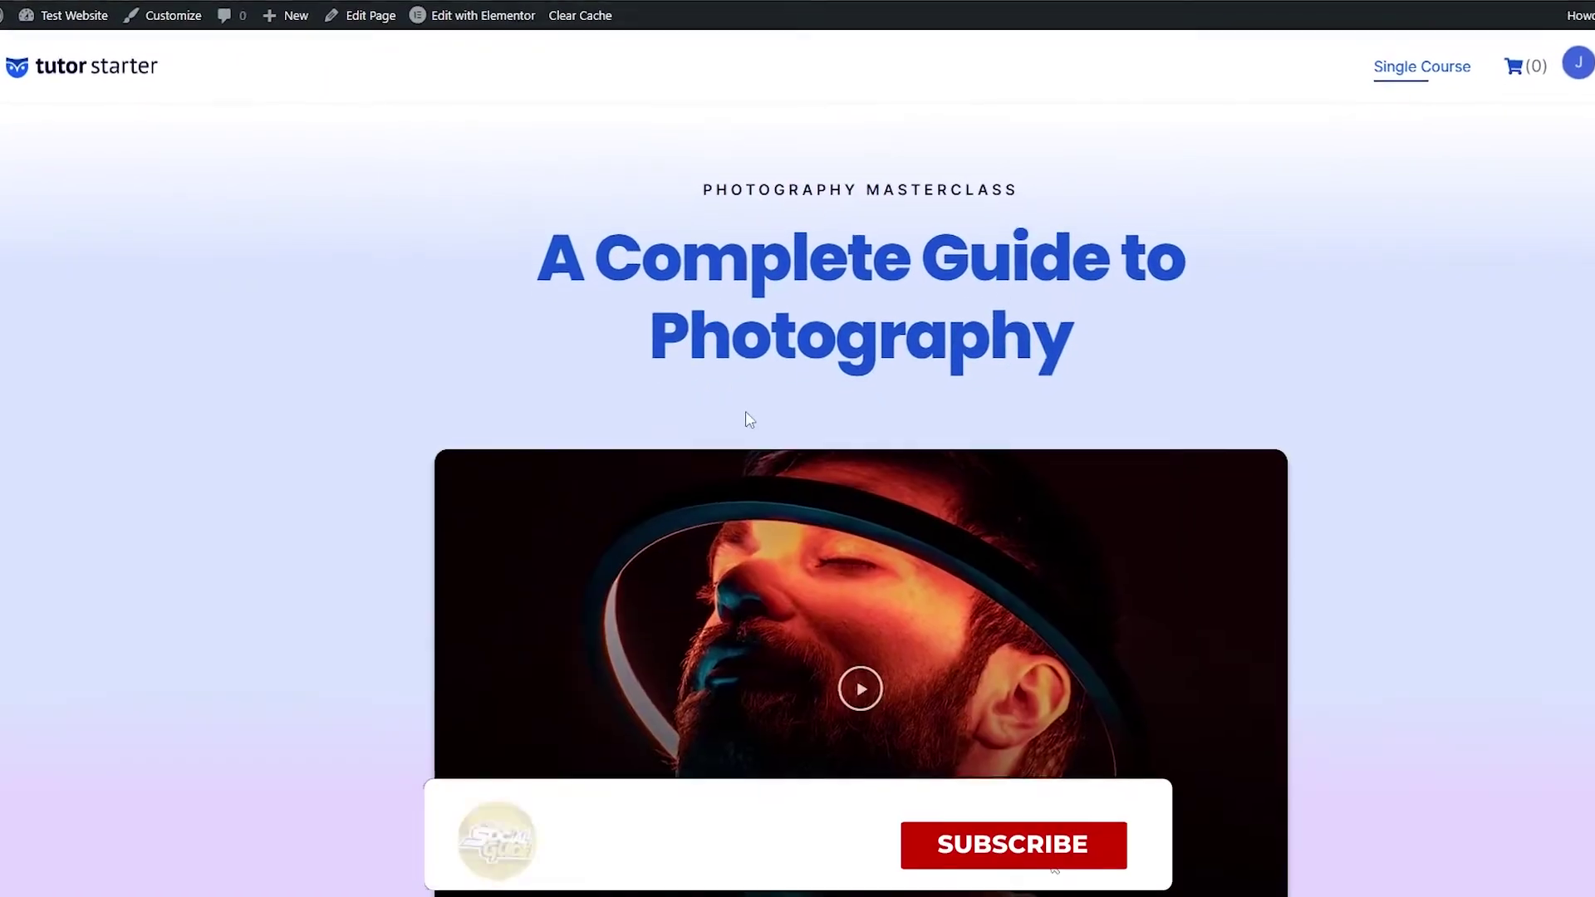
scroll(748, 421, down, 5)
scroll(771, 428, down, 20)
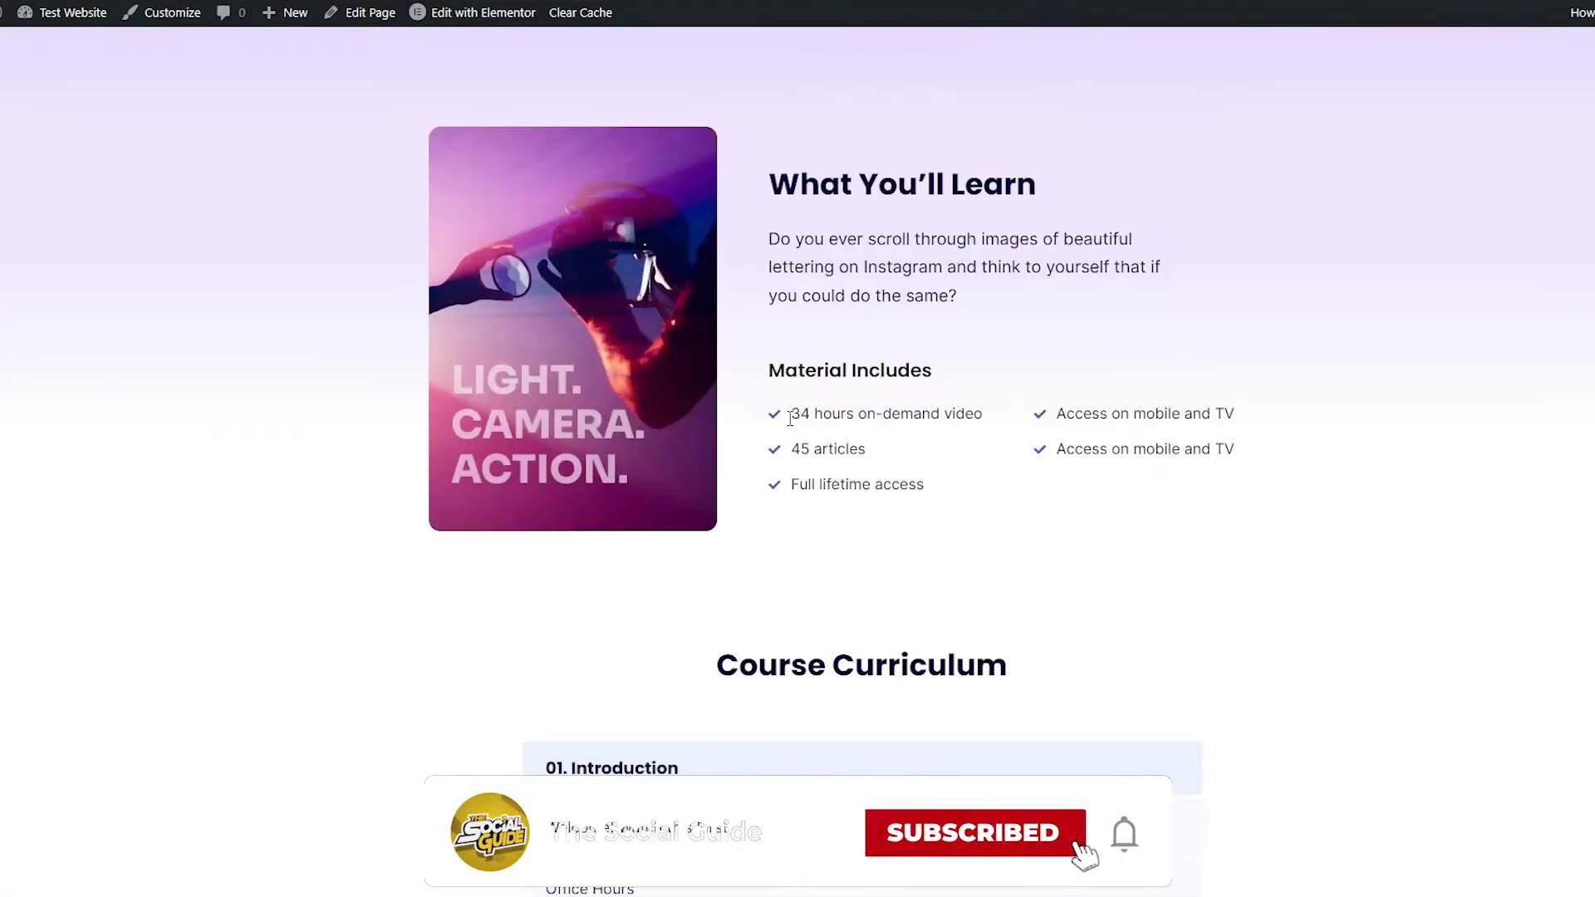
scroll(752, 417, down, 15)
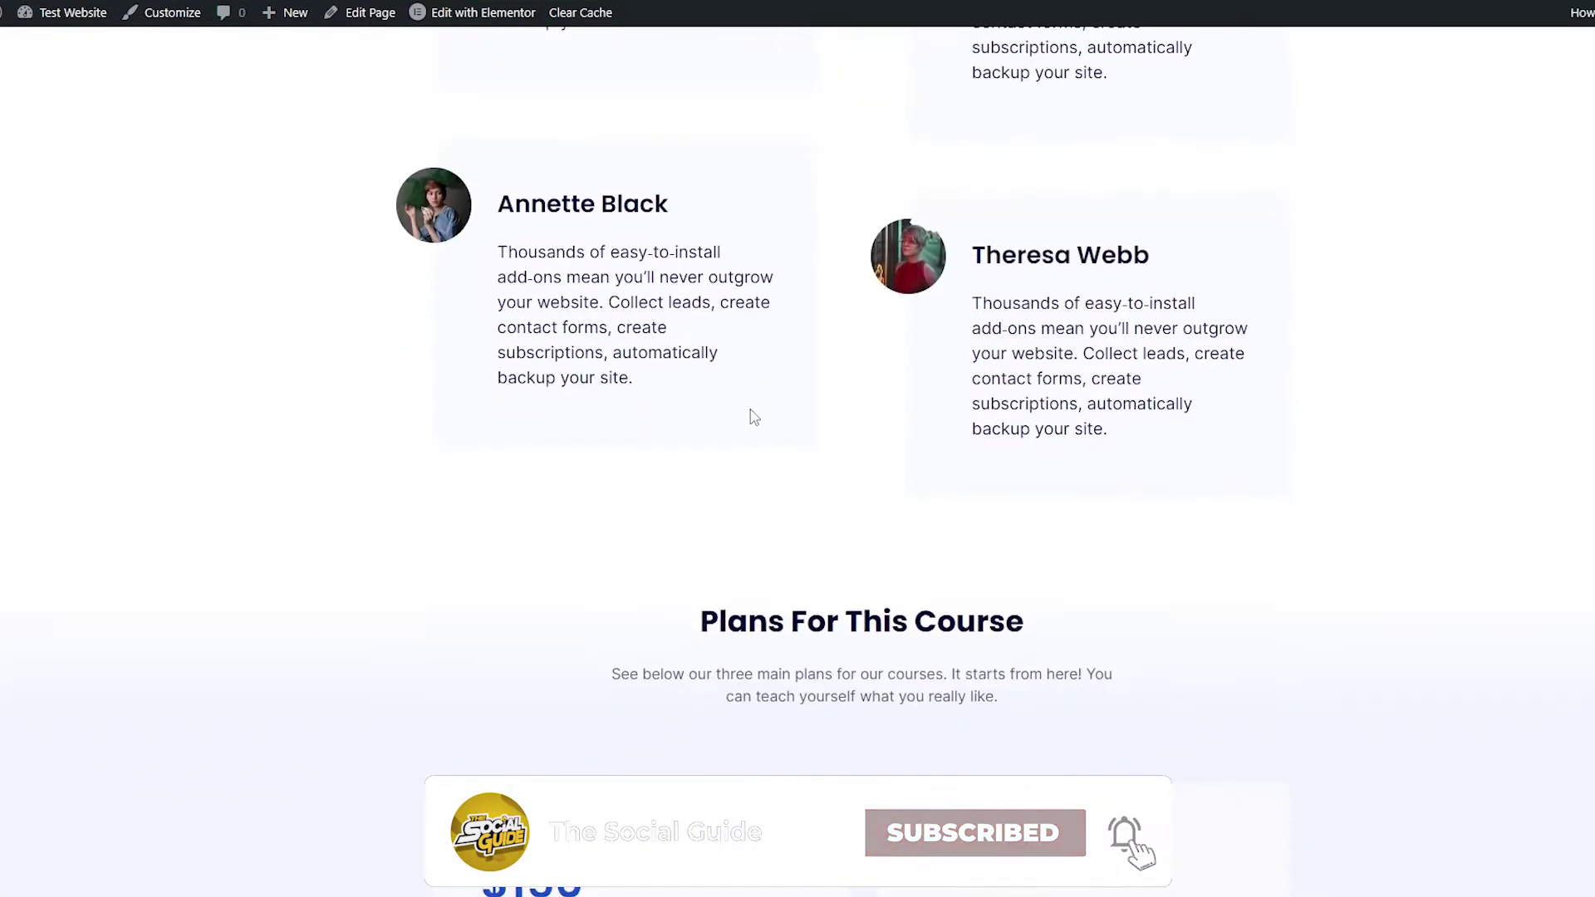
scroll(789, 449, up, 10)
scroll(823, 472, up, 15)
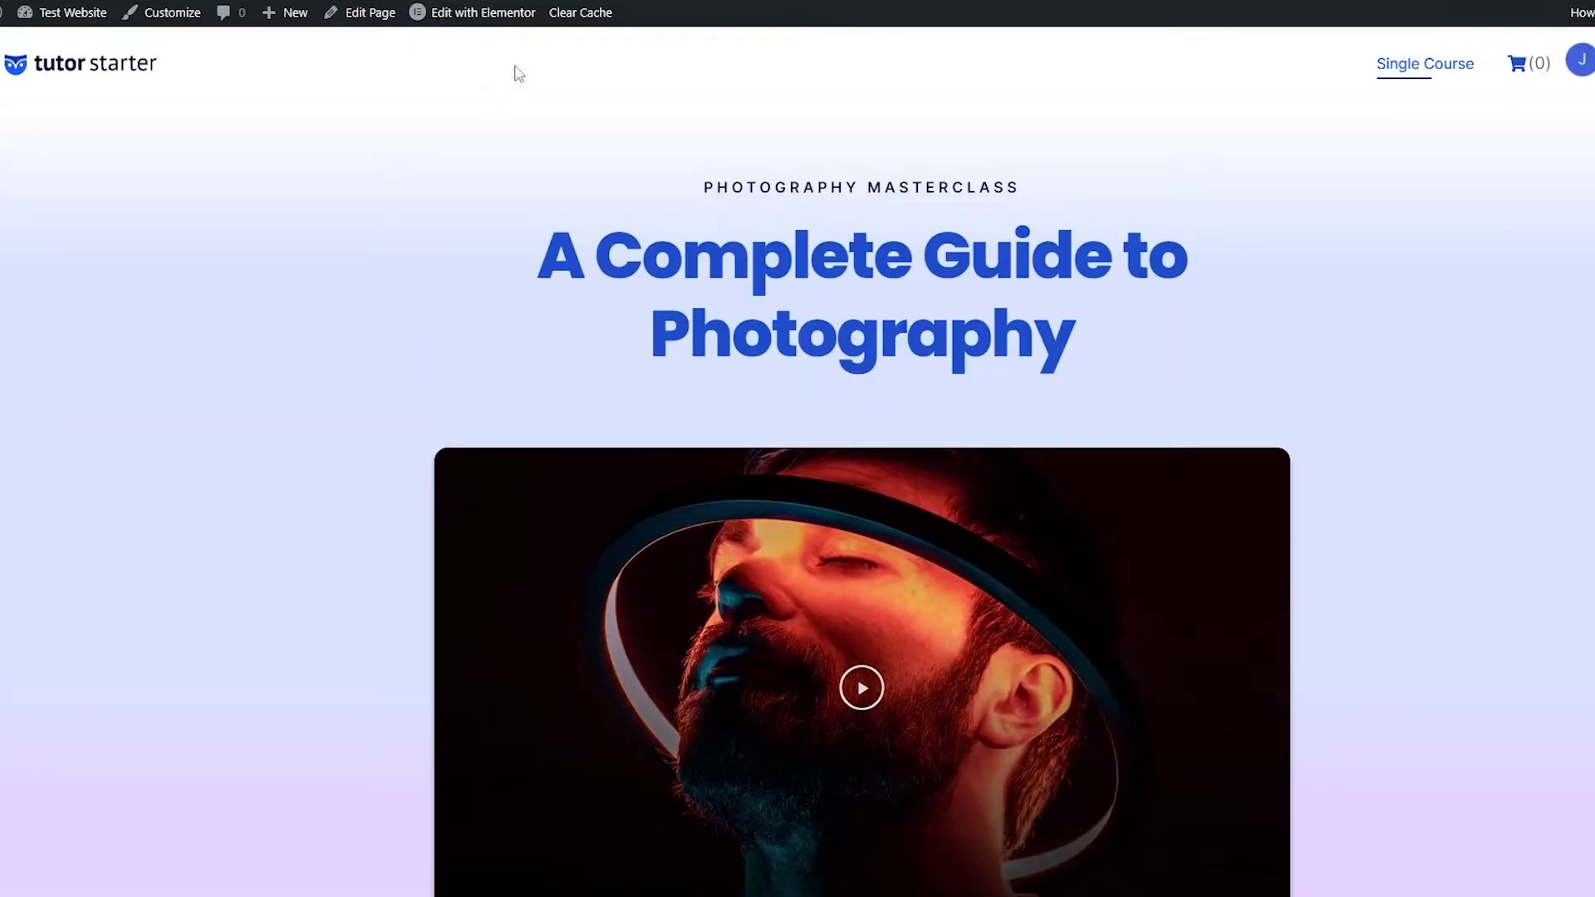
click(486, 20)
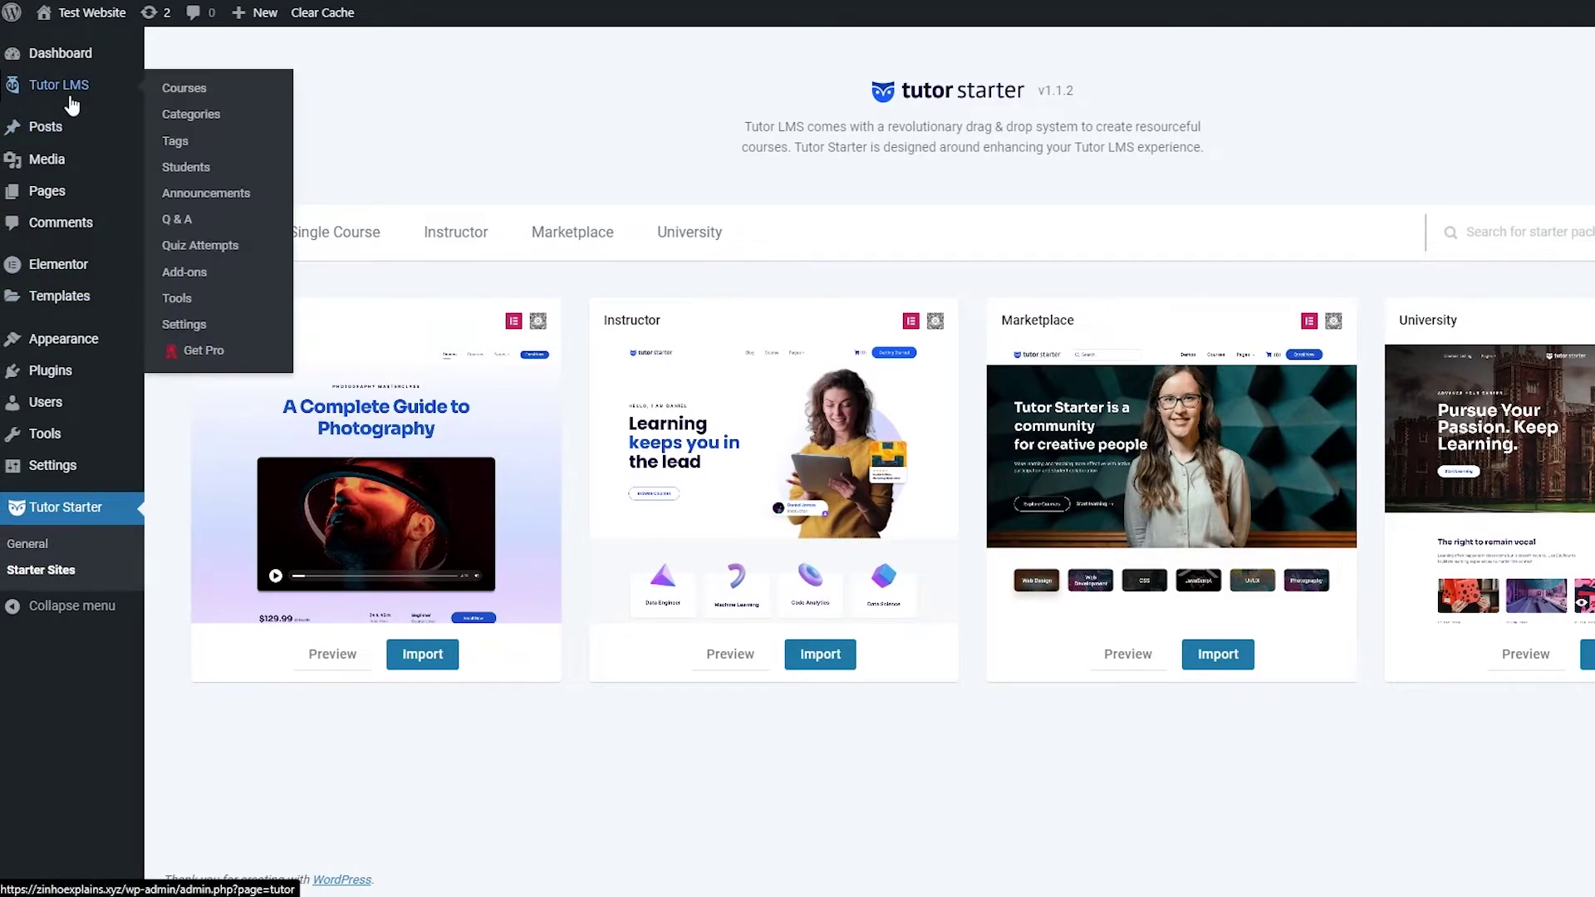
Go to the Tutor LMS course list and start adding a new course
click(69, 101)
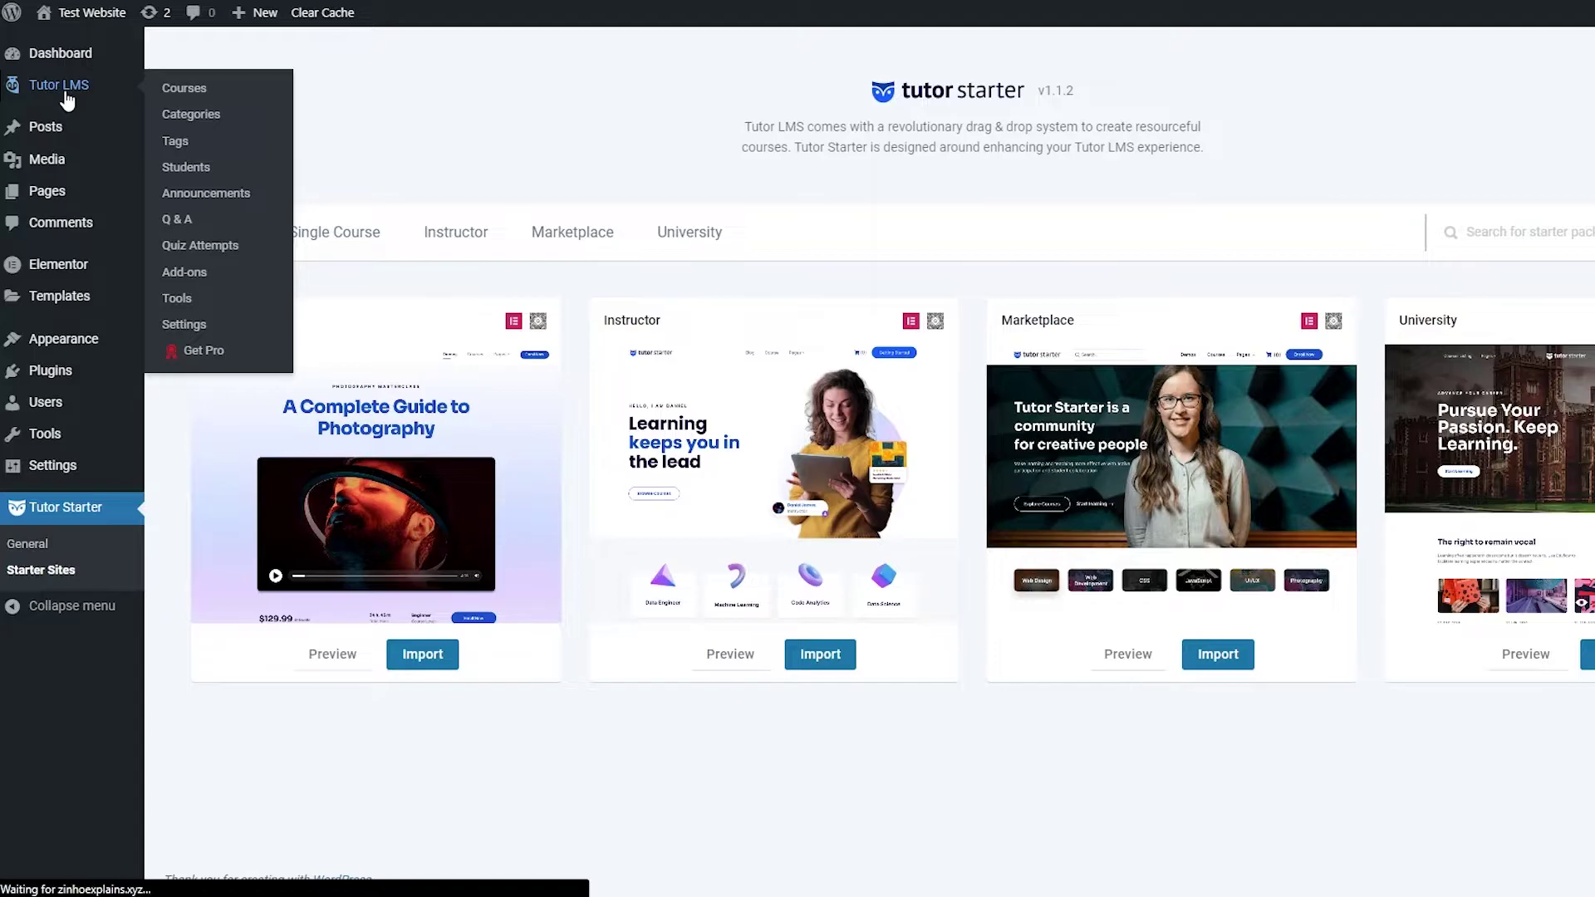
scroll(372, 429, down, 1)
scroll(393, 410, up, 2)
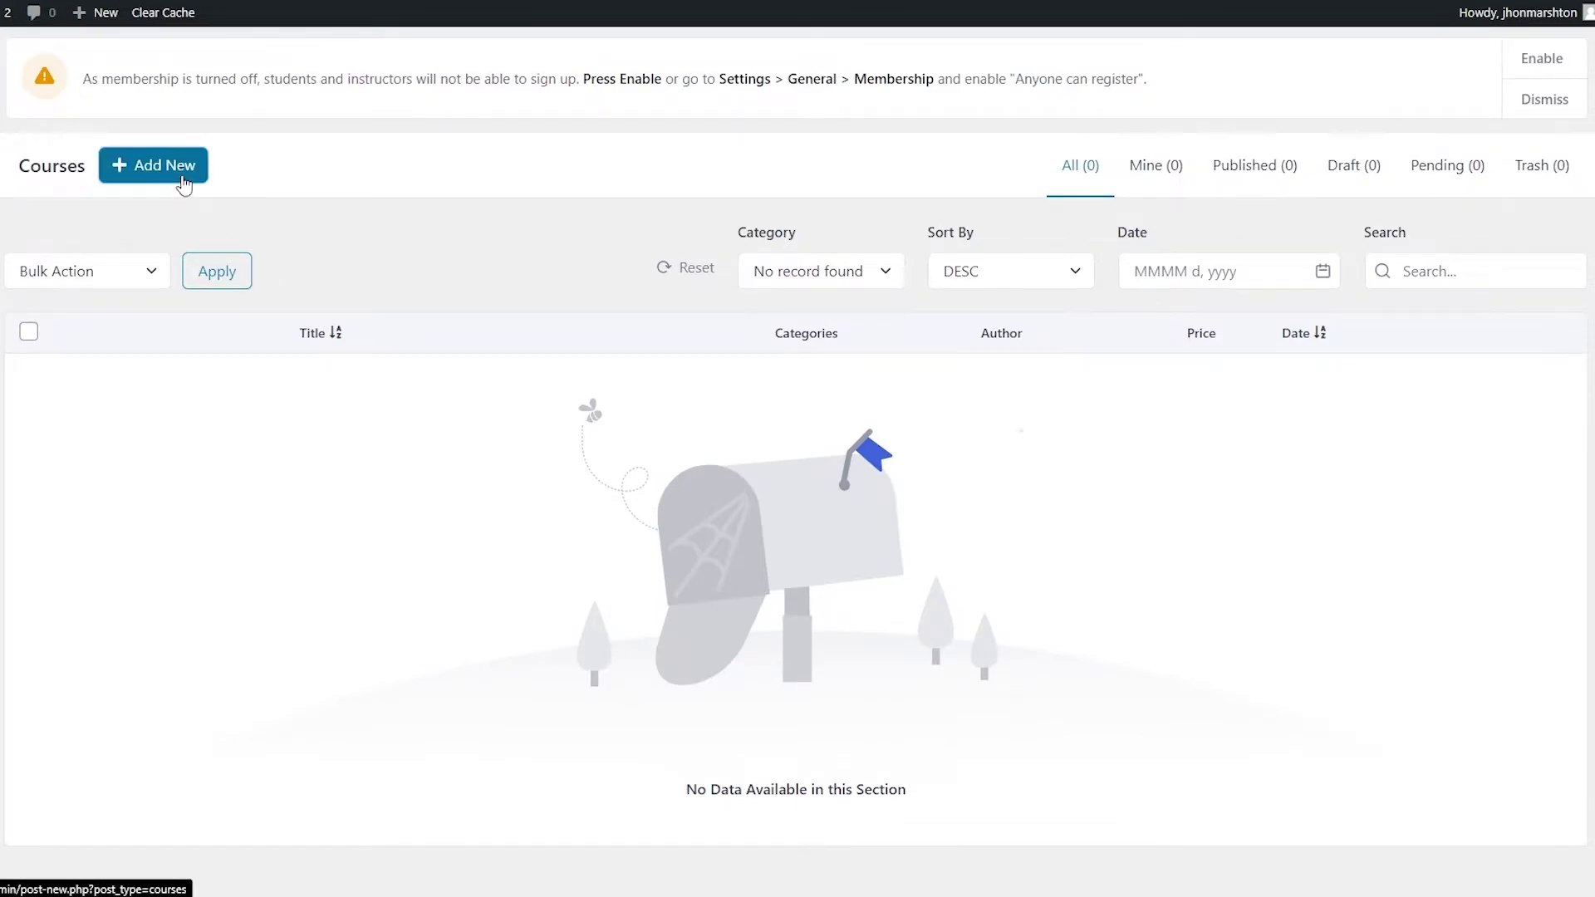
click(184, 184)
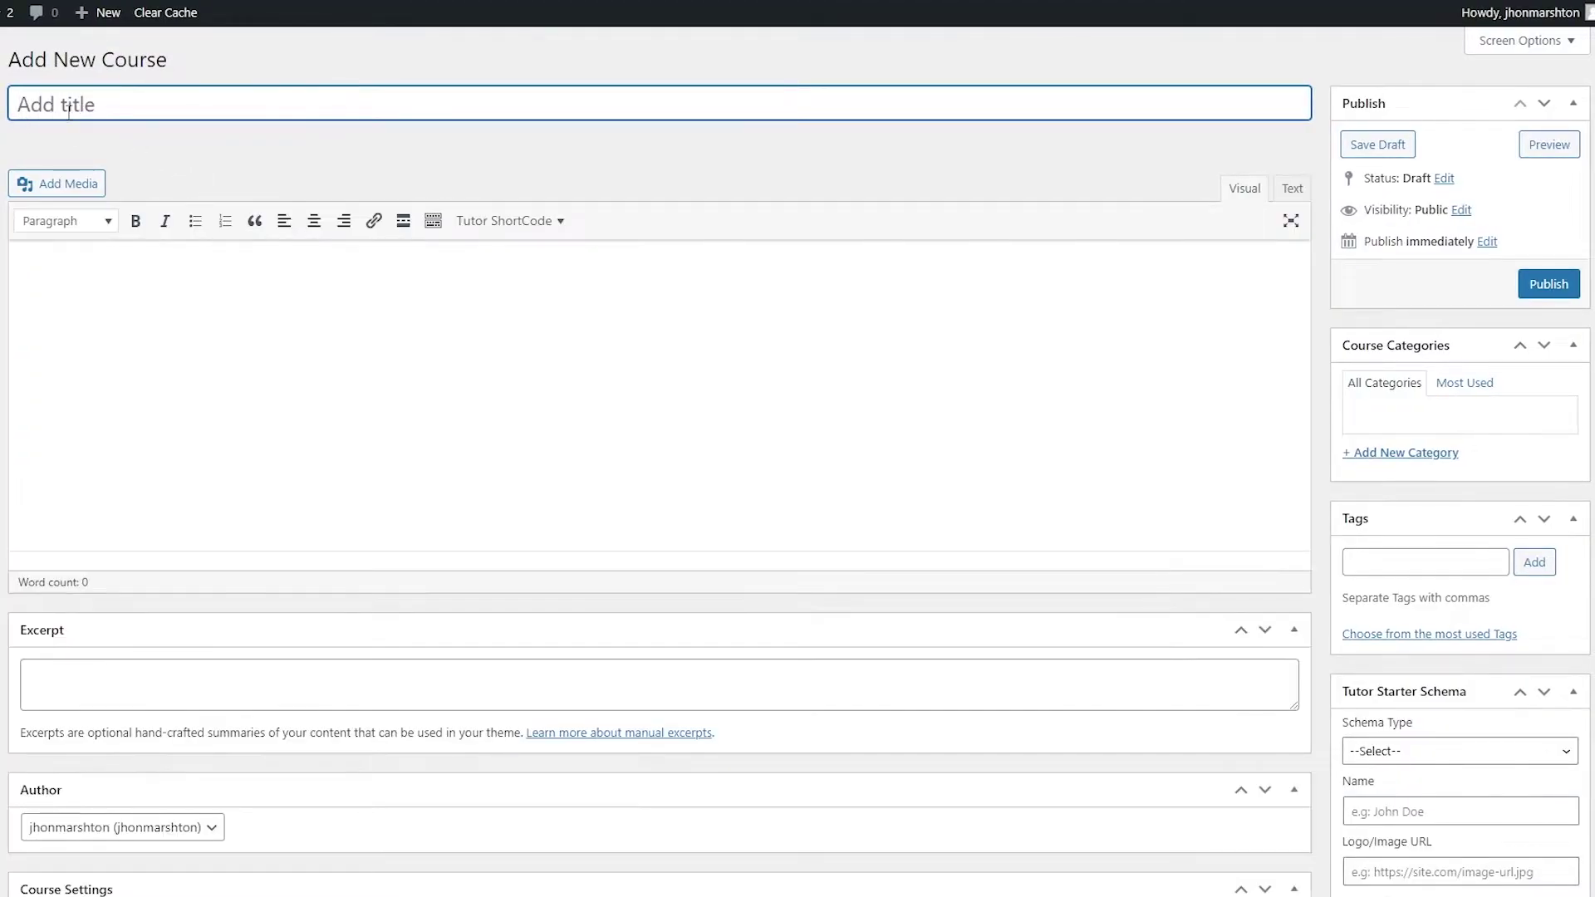
Examine the new course form, including its course settings, course builder, additional data and video sections
scroll(168, 396, down, 1)
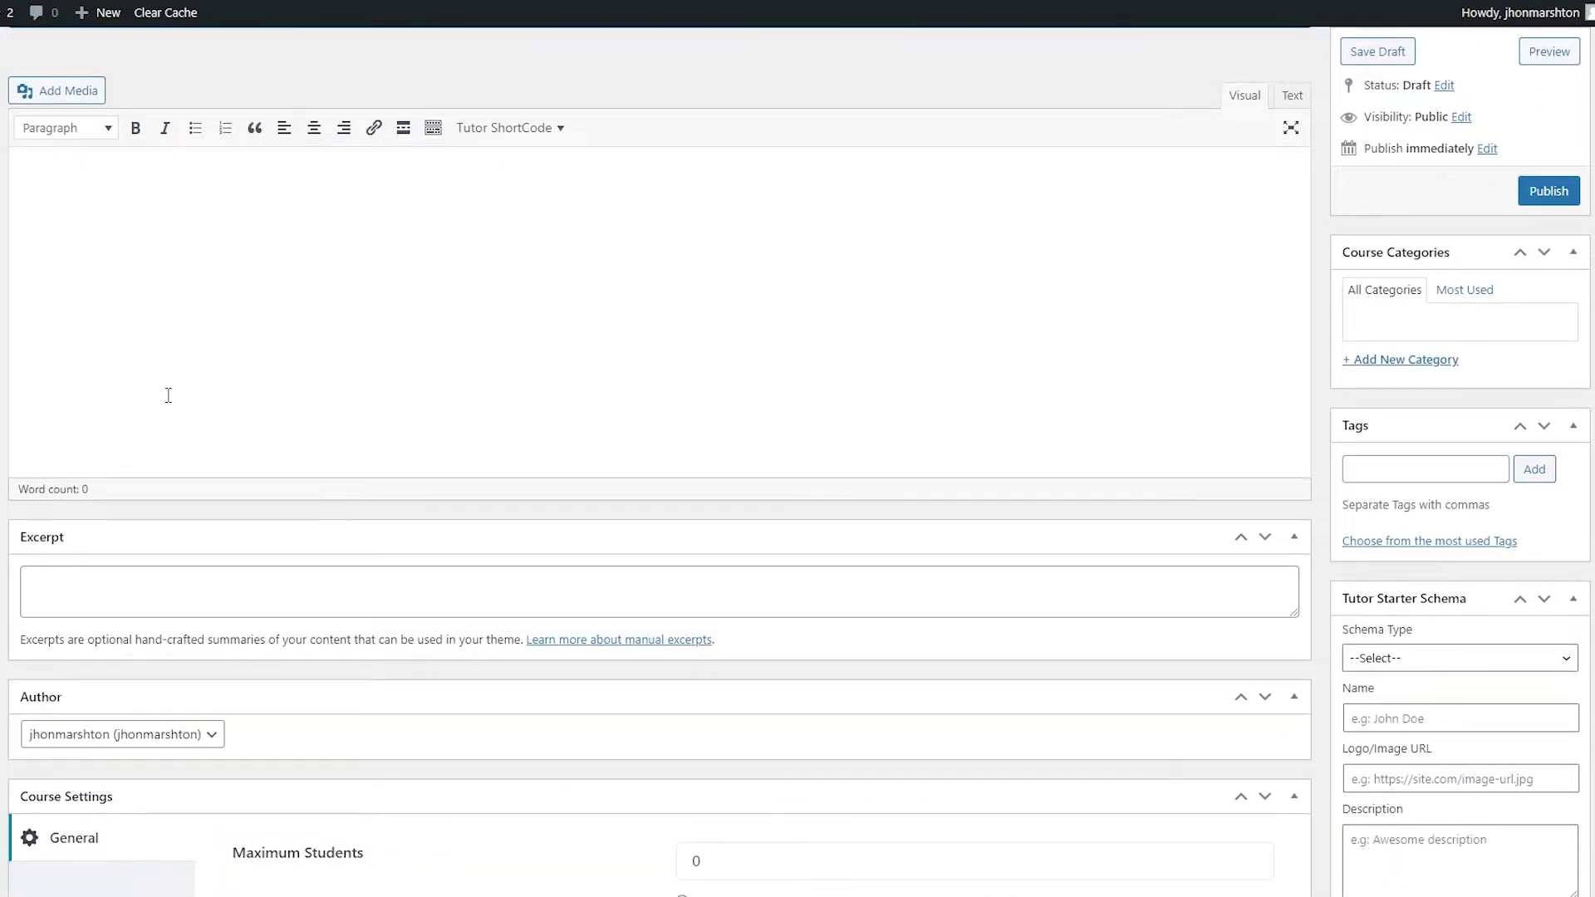
scroll(538, 384, up, 1)
scroll(549, 385, down, 4)
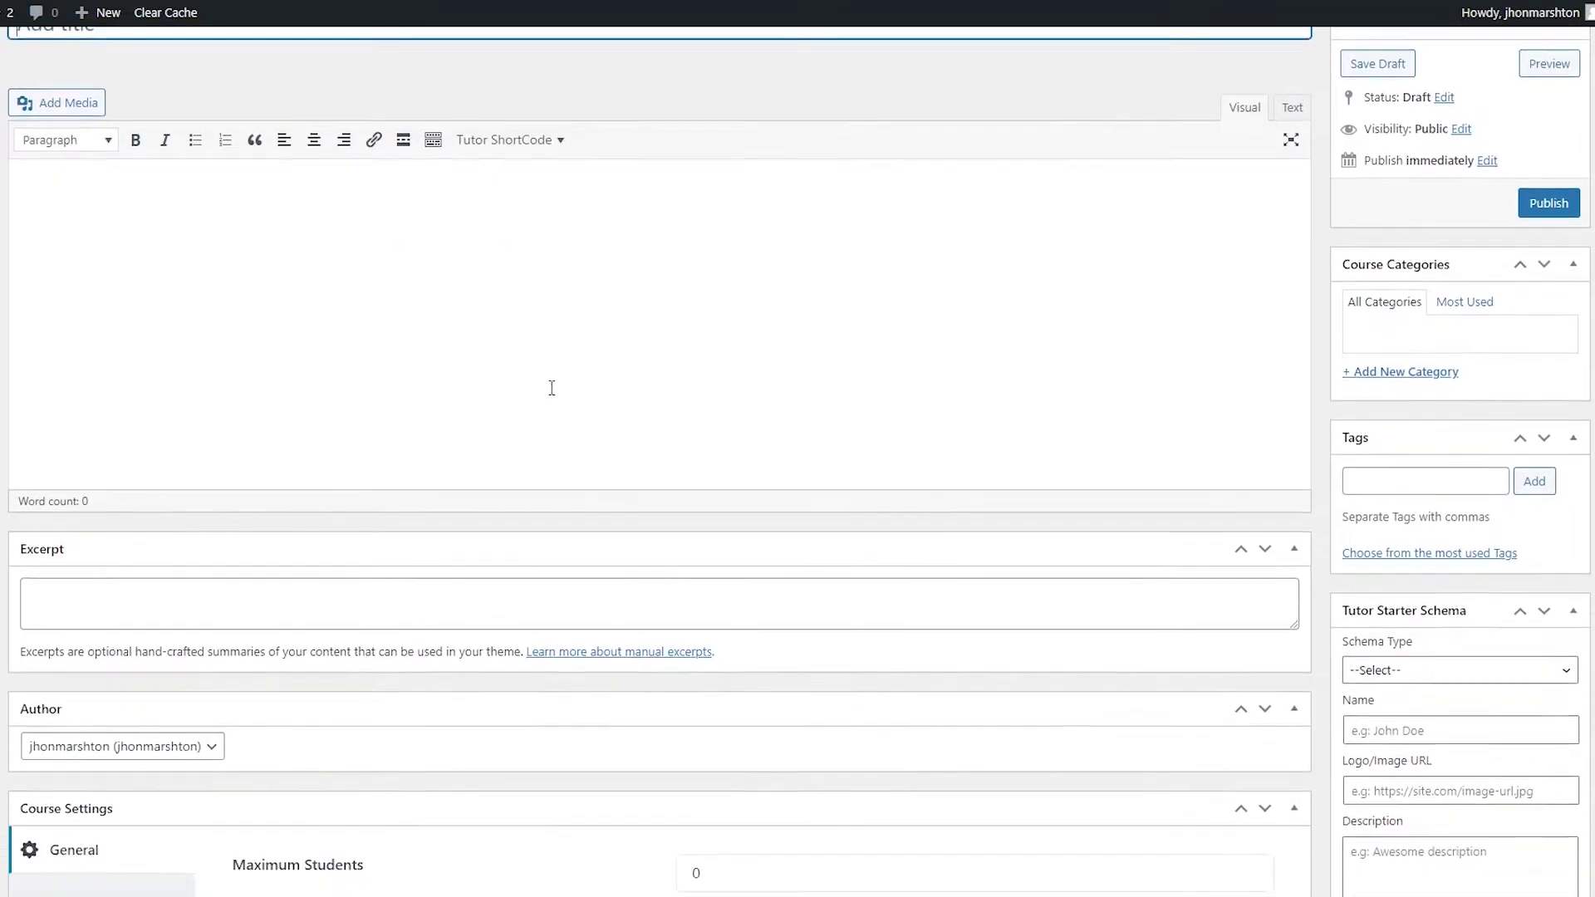
scroll(306, 496, down, 9)
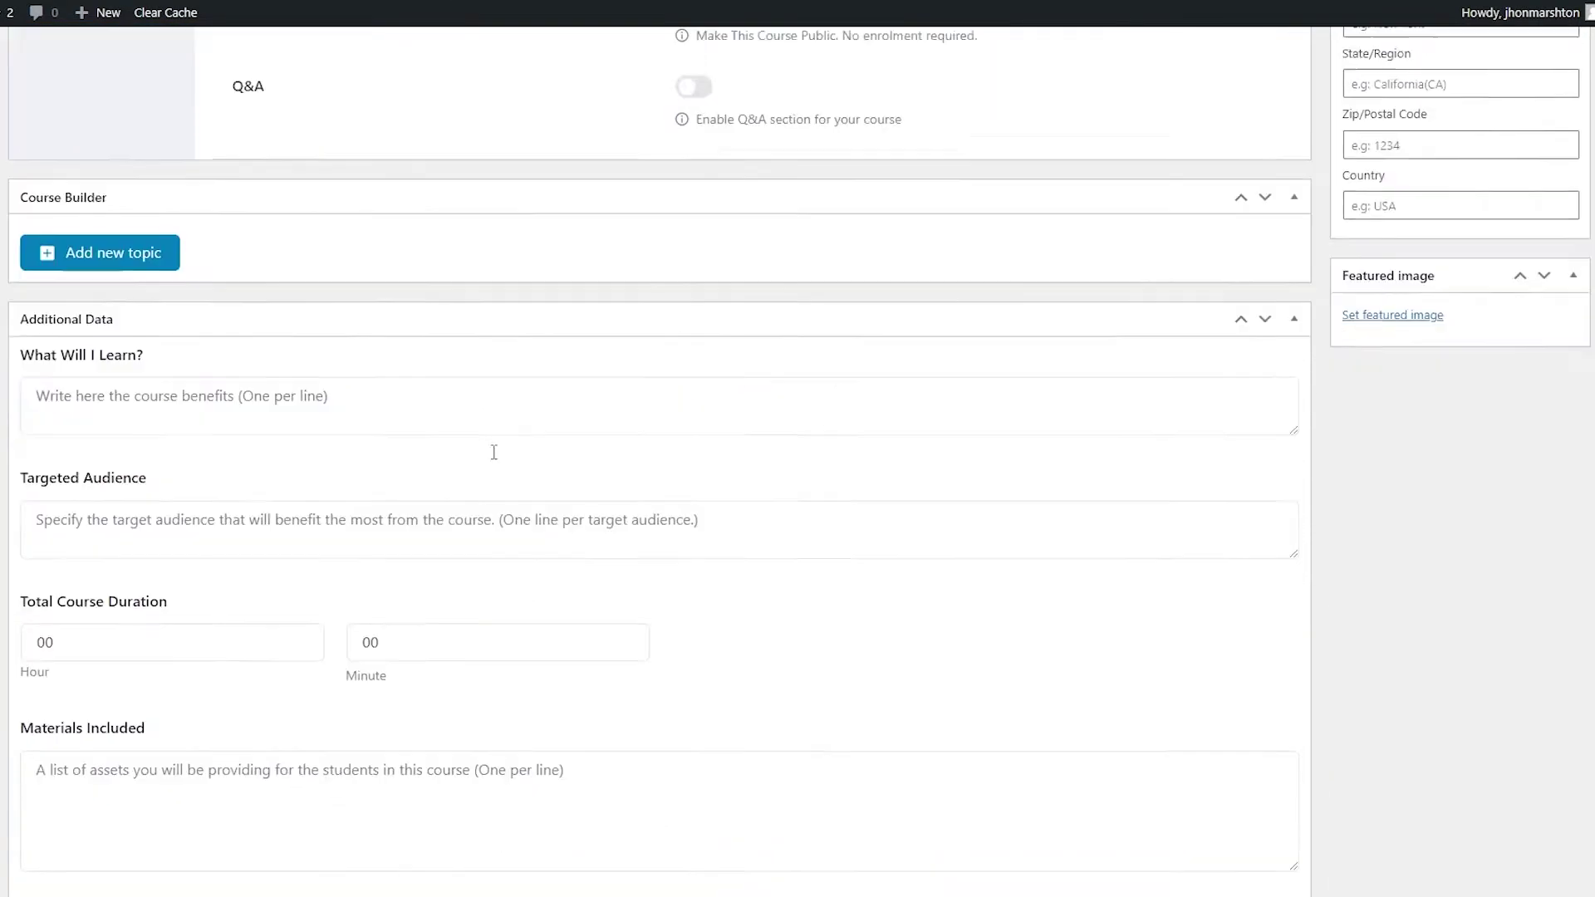
scroll(484, 457, up, 5)
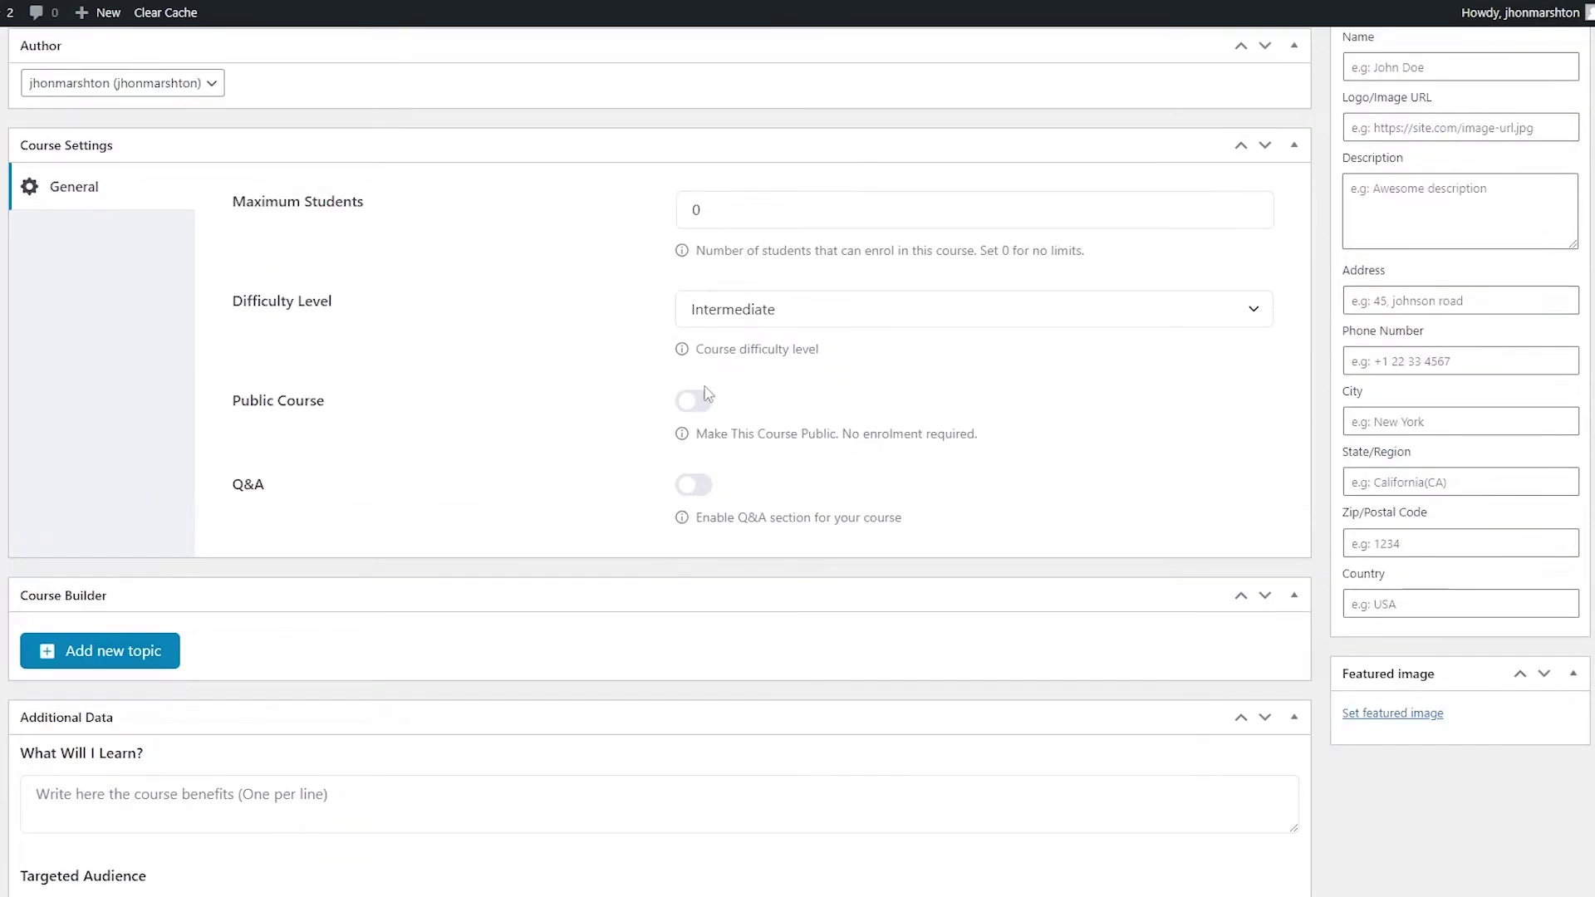
scroll(581, 357, down, 1)
scroll(491, 403, down, 3)
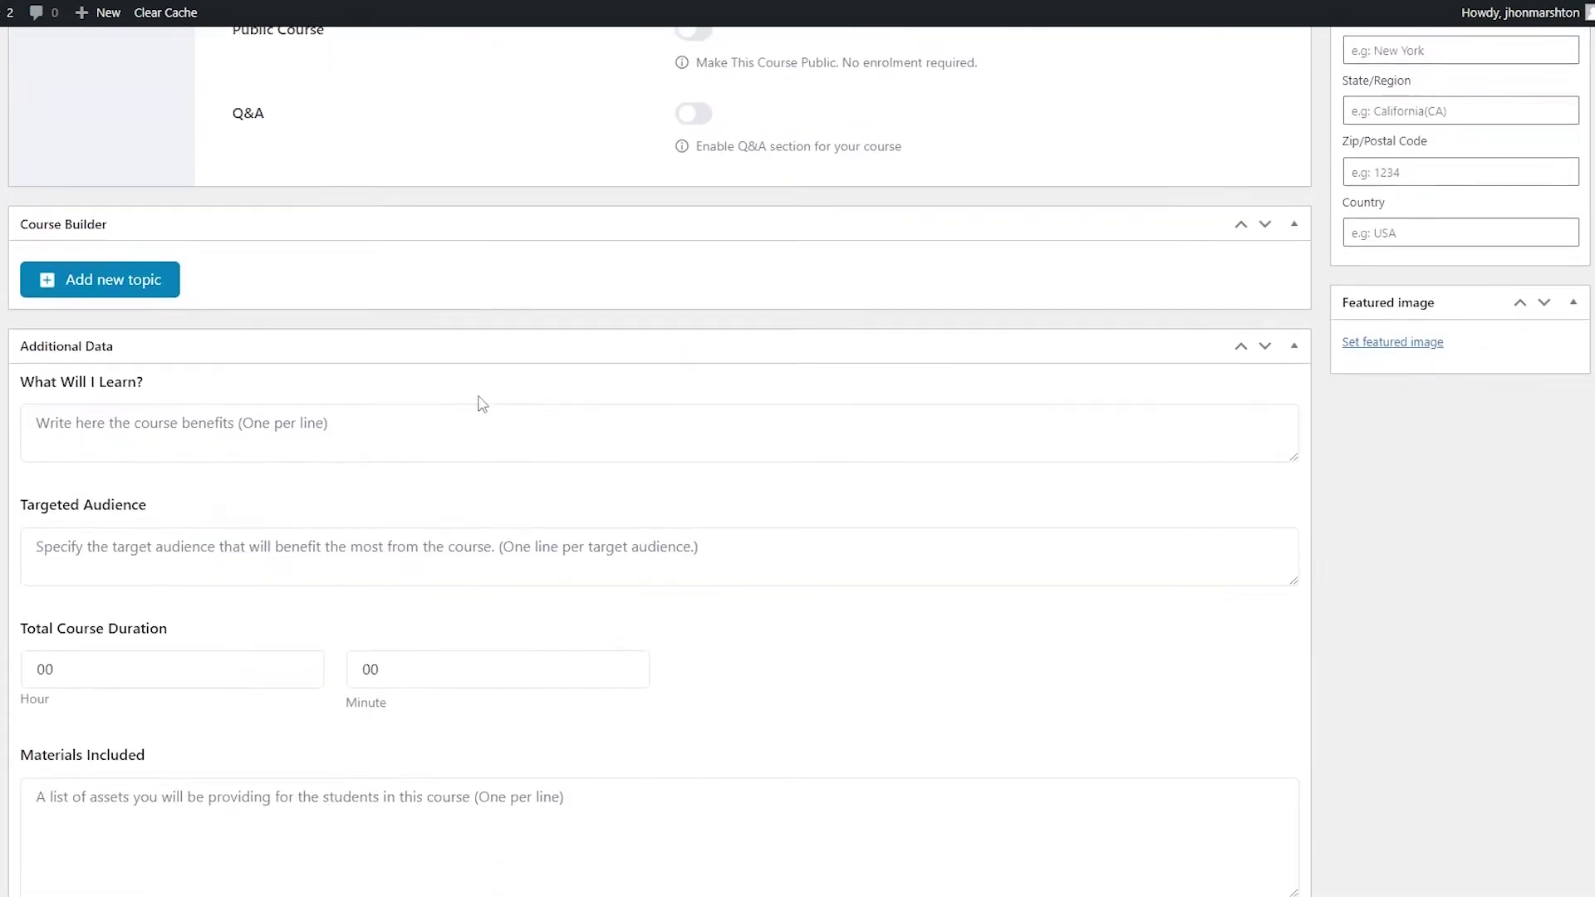
scroll(477, 402, up, 6)
scroll(520, 433, down, 8)
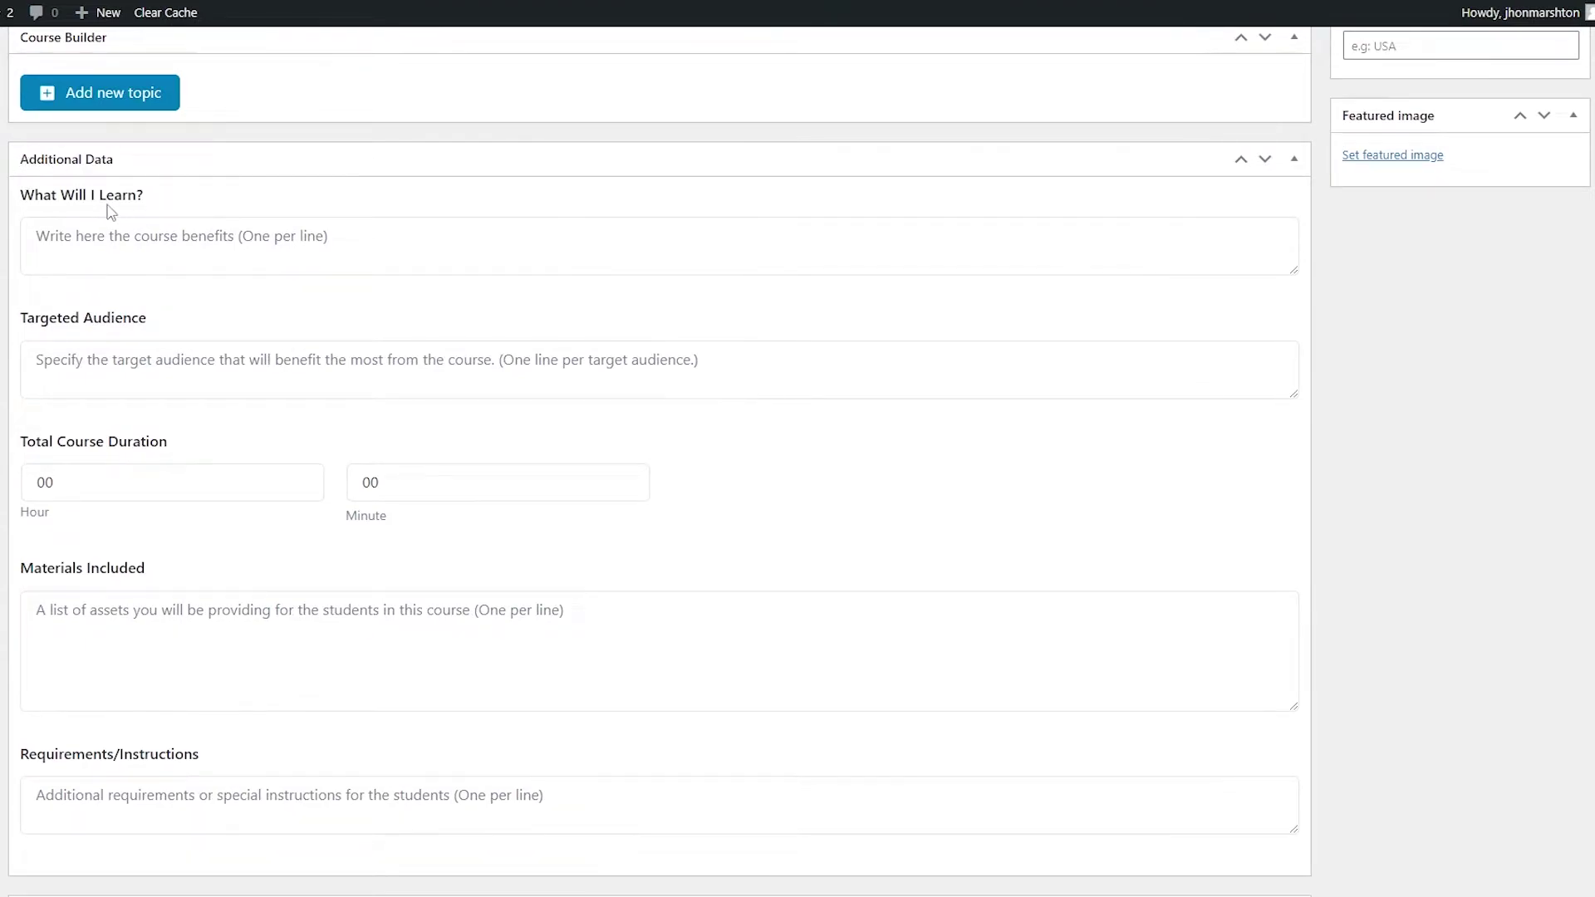
scroll(348, 277, down, 2)
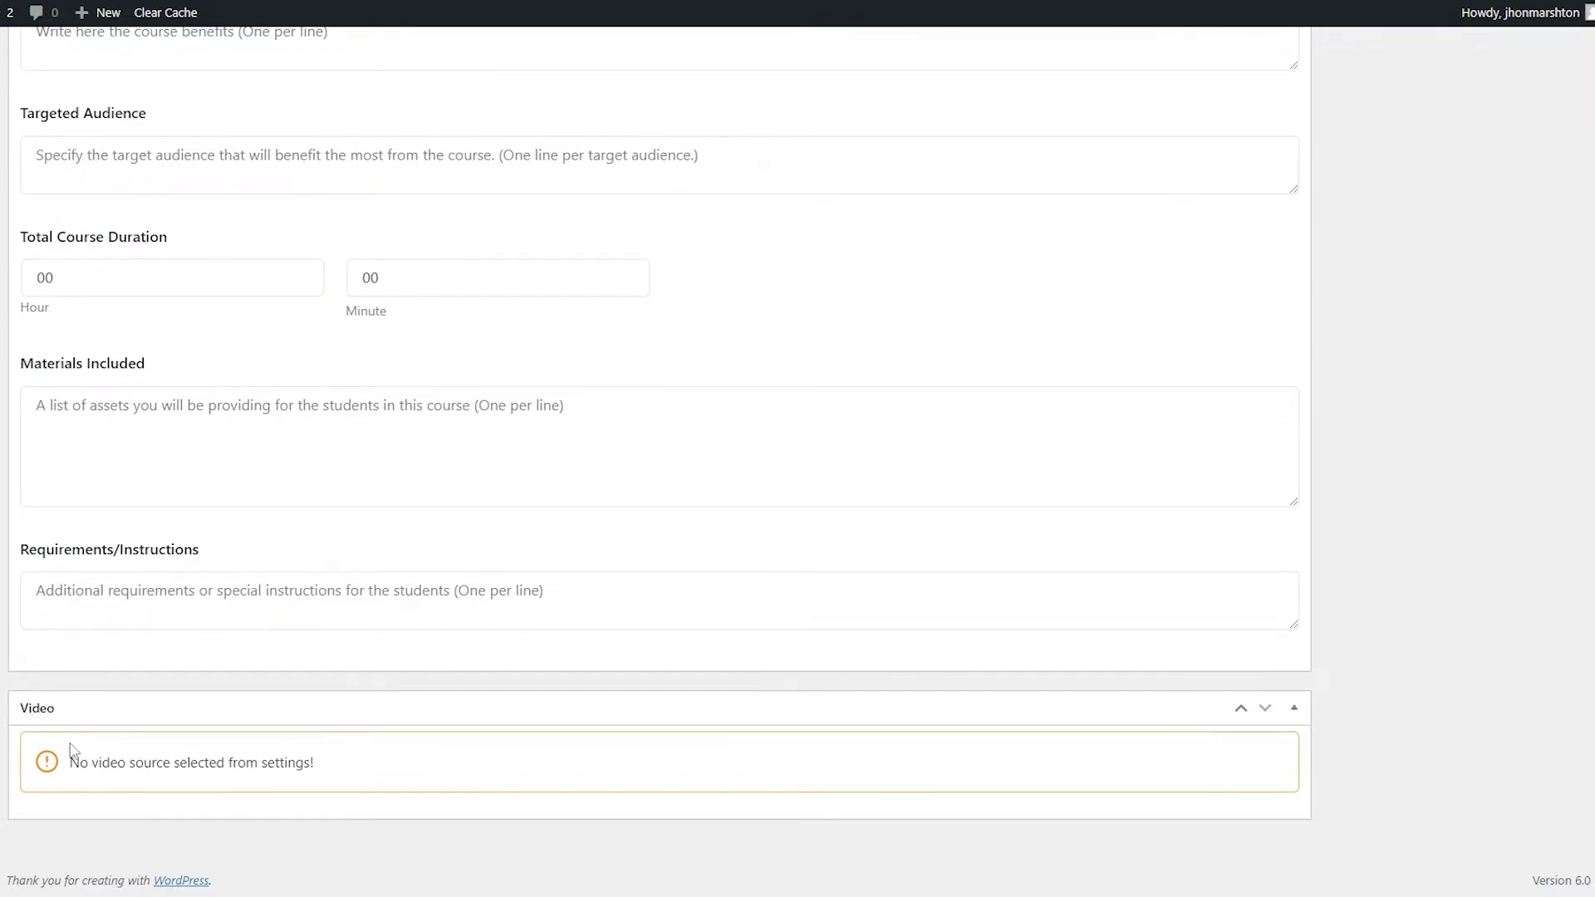
drag(73, 760, 373, 762)
click(375, 763)
scroll(348, 757, up, 9)
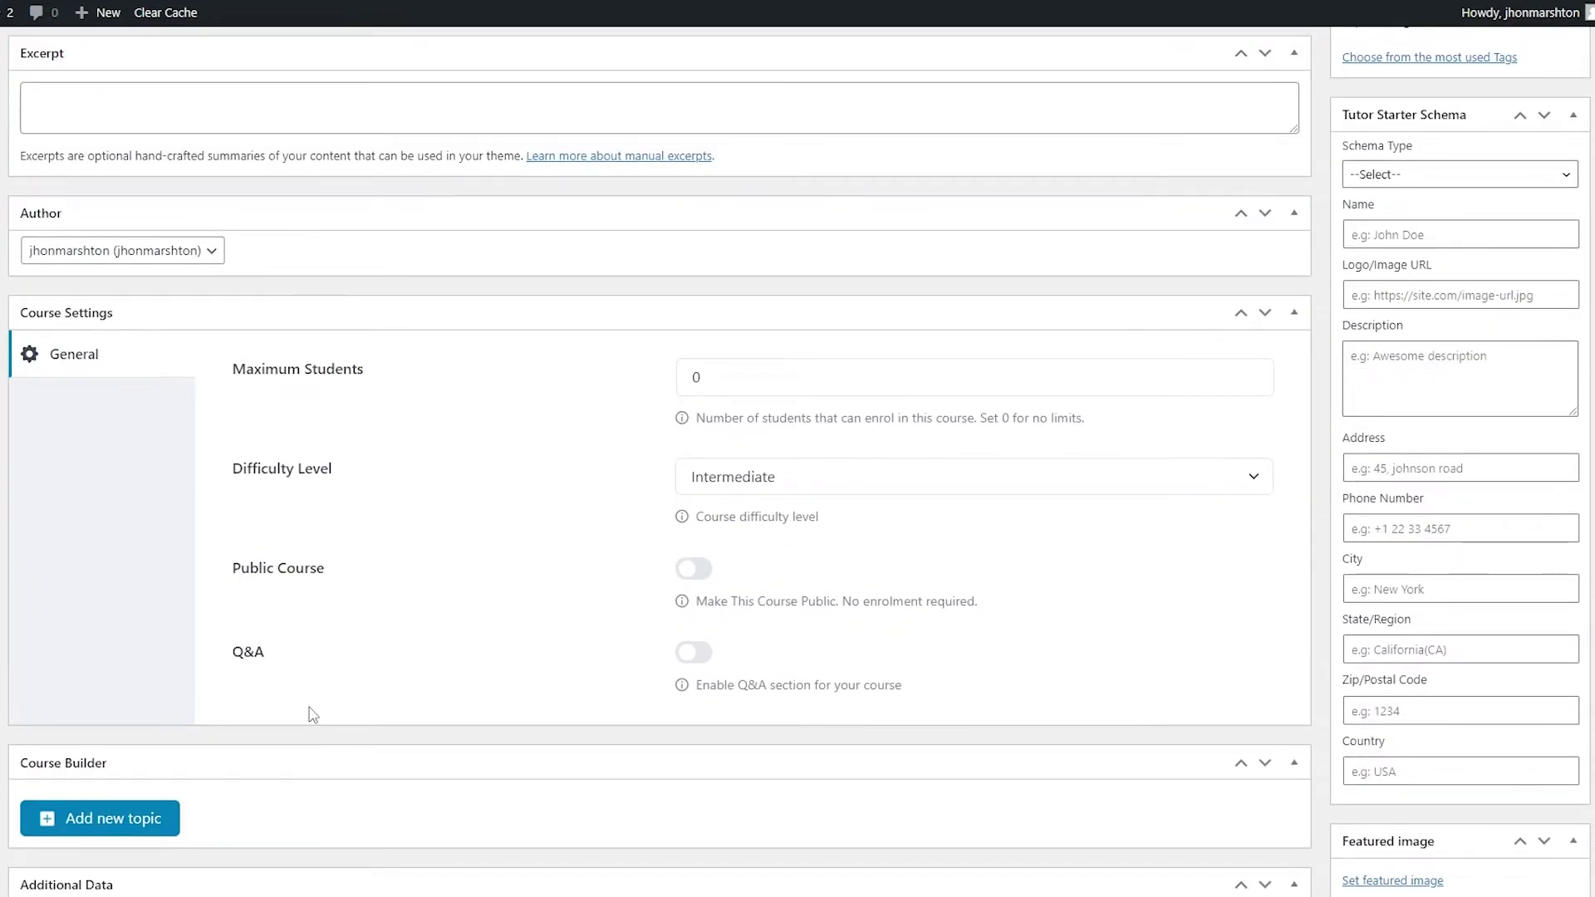
scroll(312, 715, up, 3)
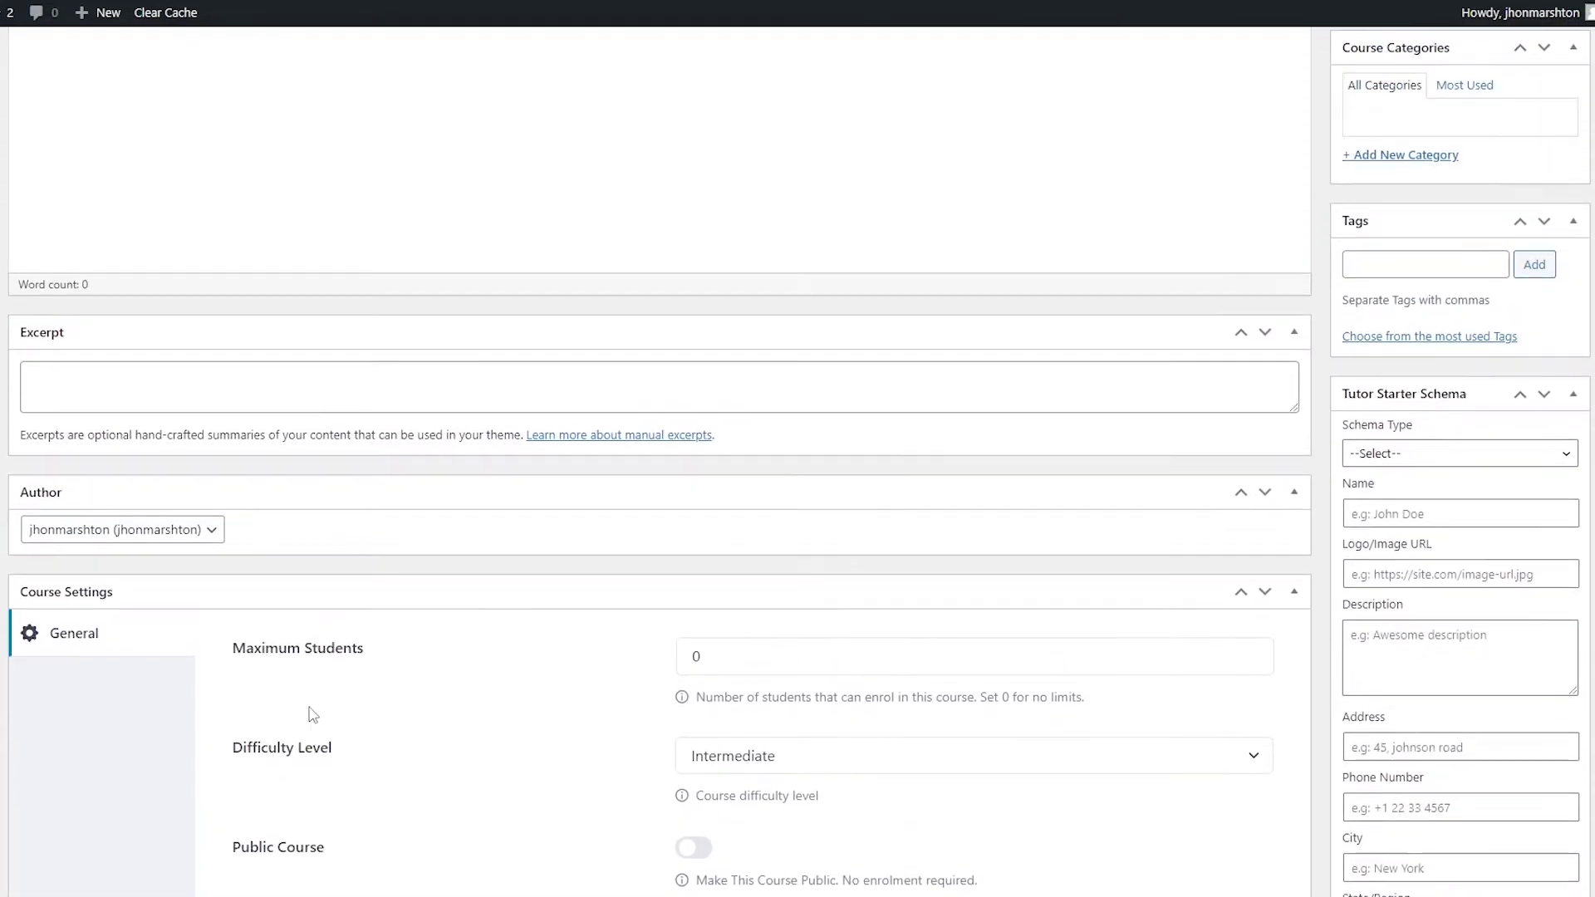
scroll(311, 710, up, 3)
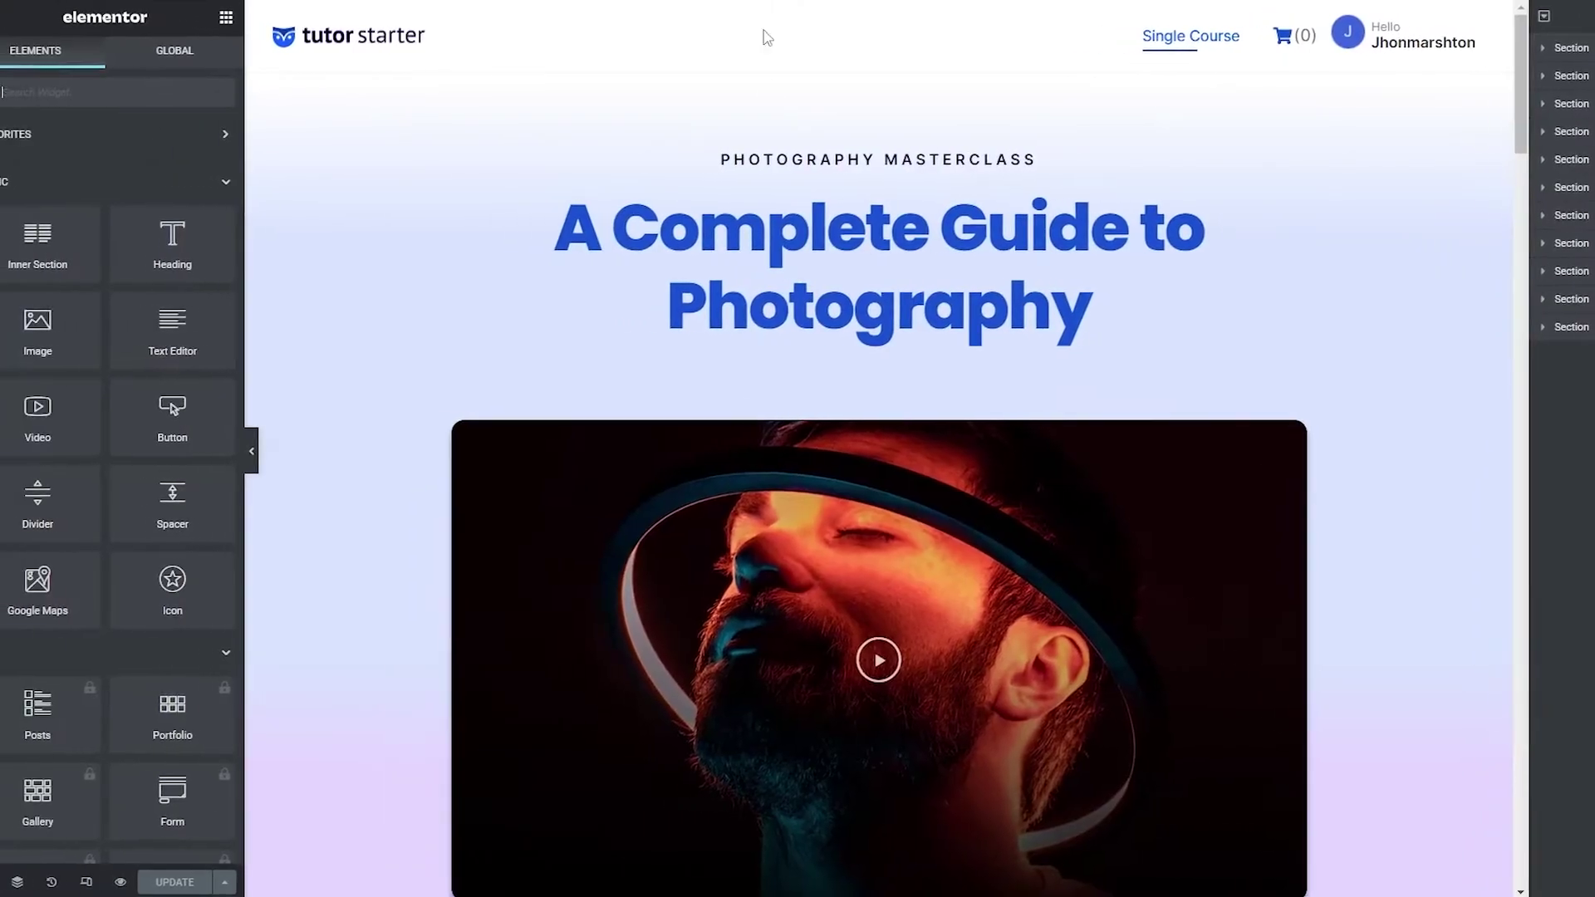
Review the photography course homepage's sections in the editor, from the hero heading through the curriculum to the course plans
scroll(788, 307, down, 15)
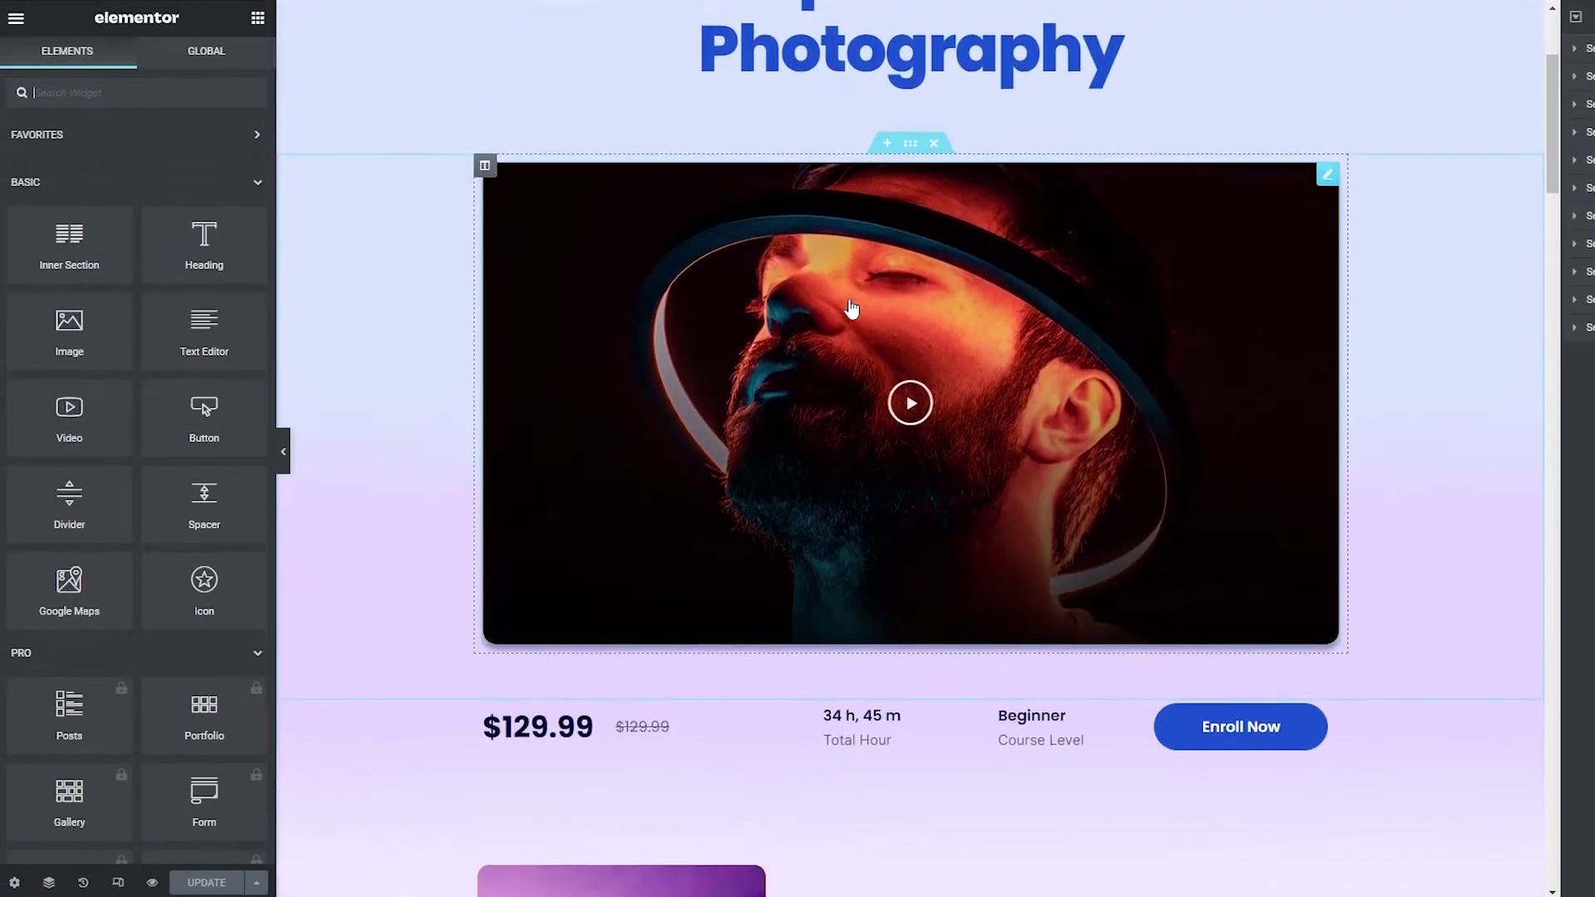
scroll(851, 333, down, 12)
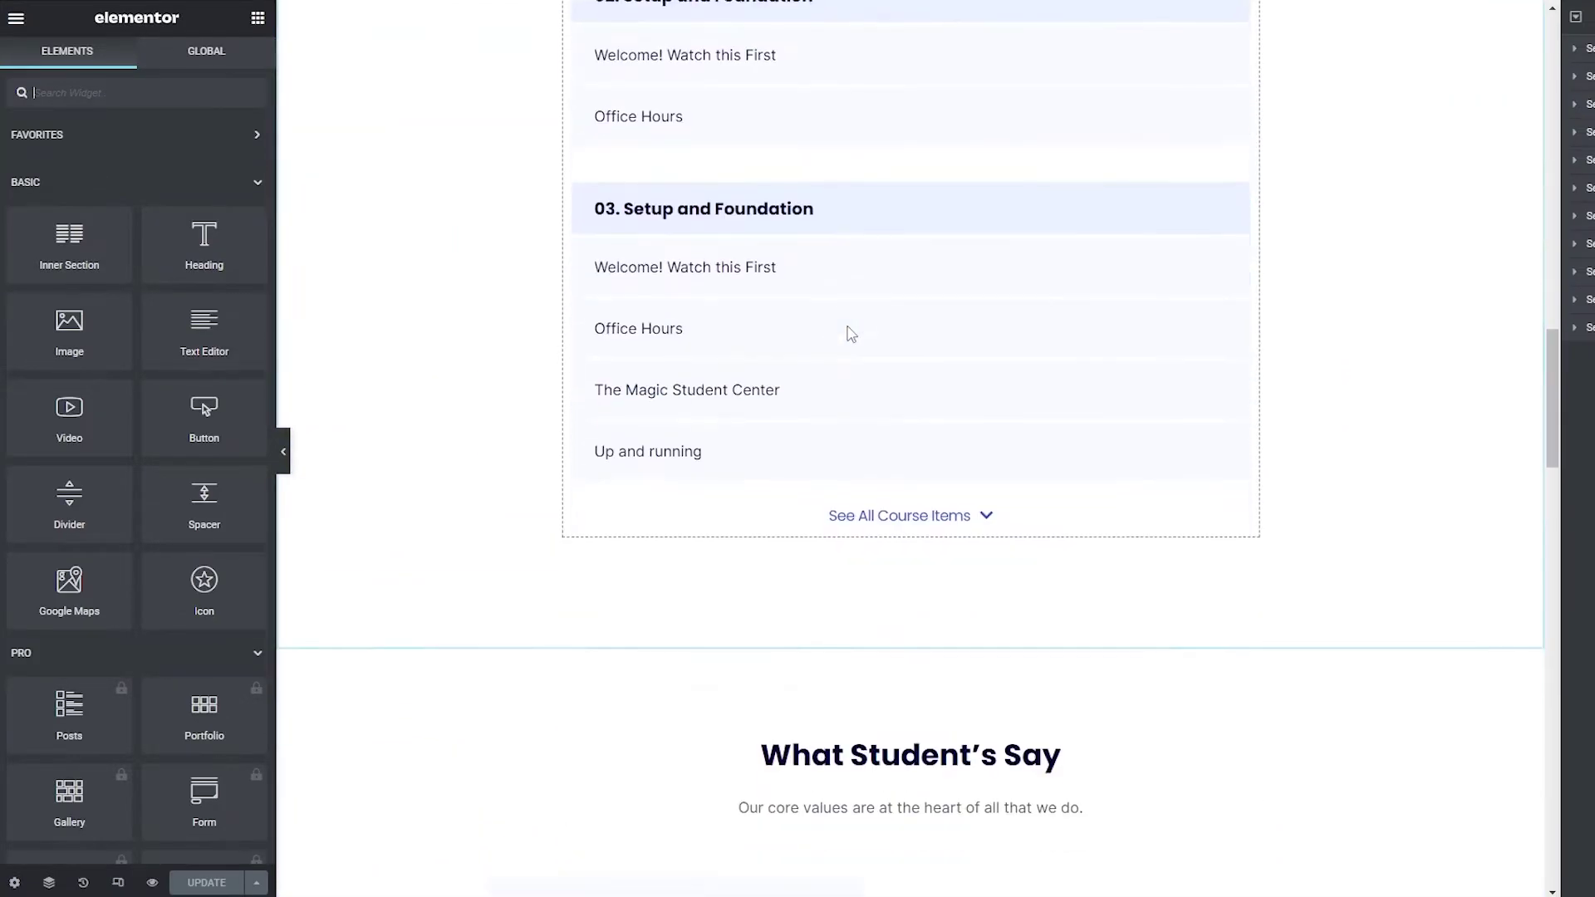
scroll(850, 325, down, 15)
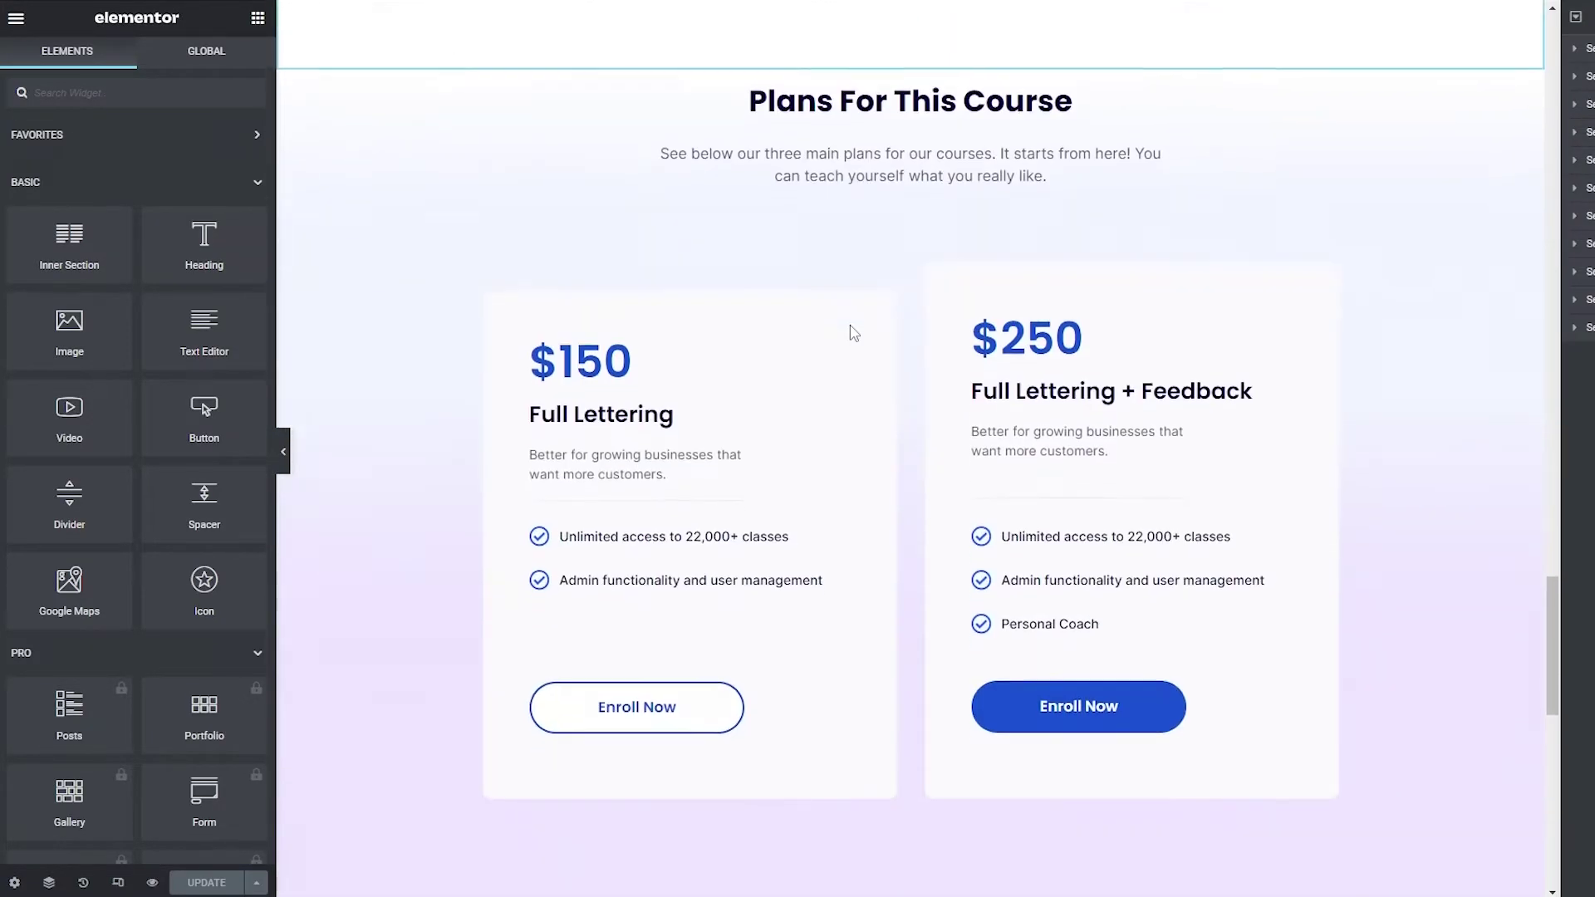
scroll(850, 332, up, 10)
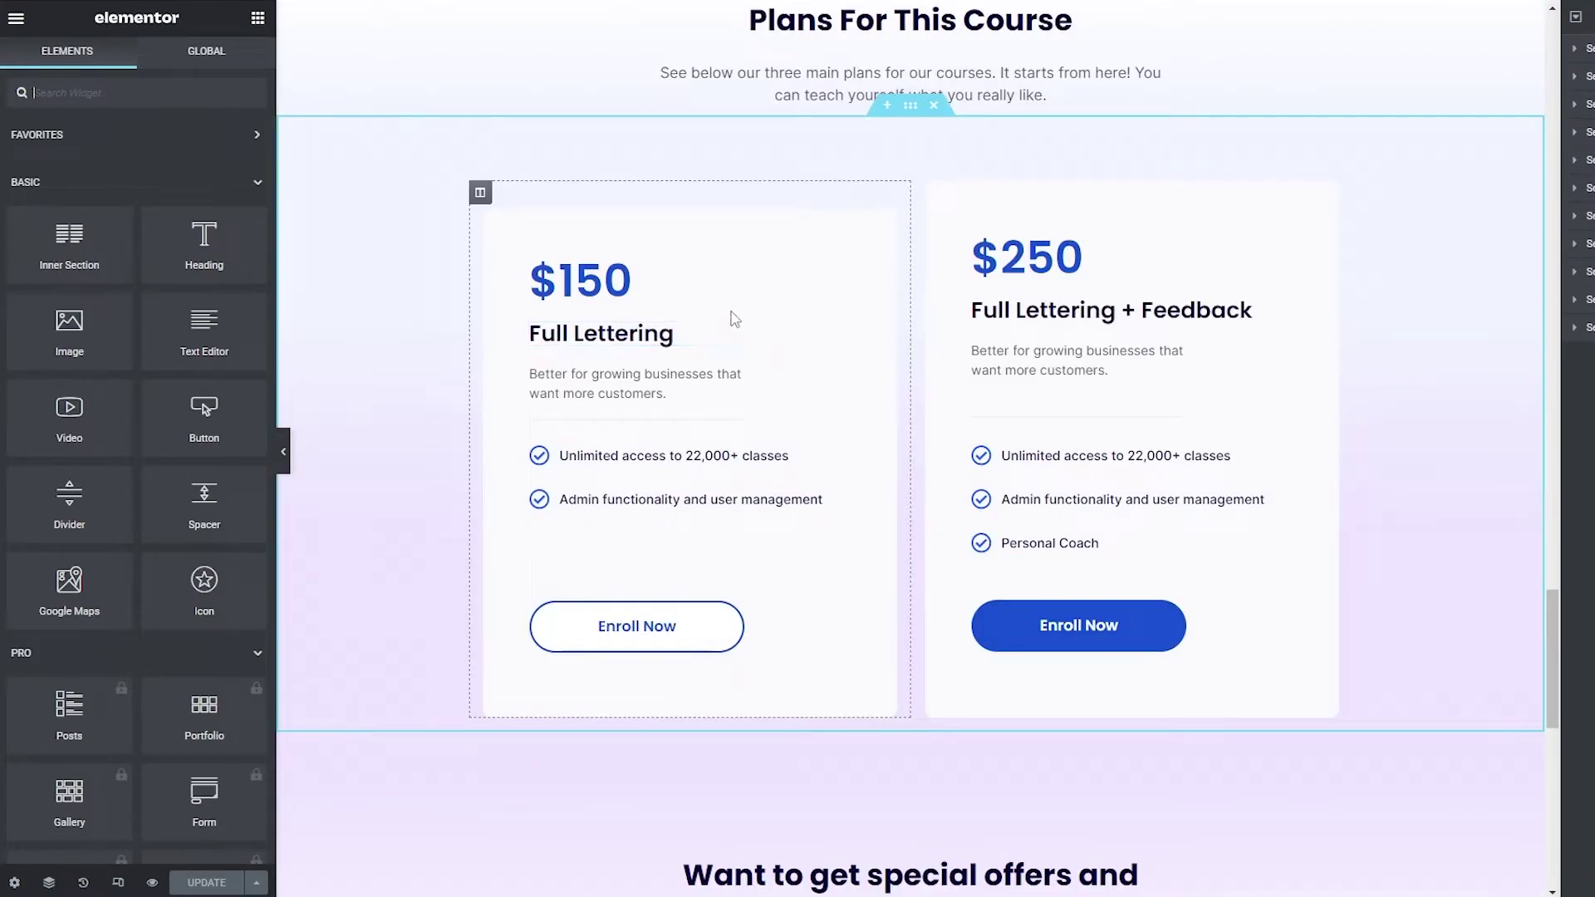
scroll(737, 313, up, 10)
scroll(910, 318, up, 15)
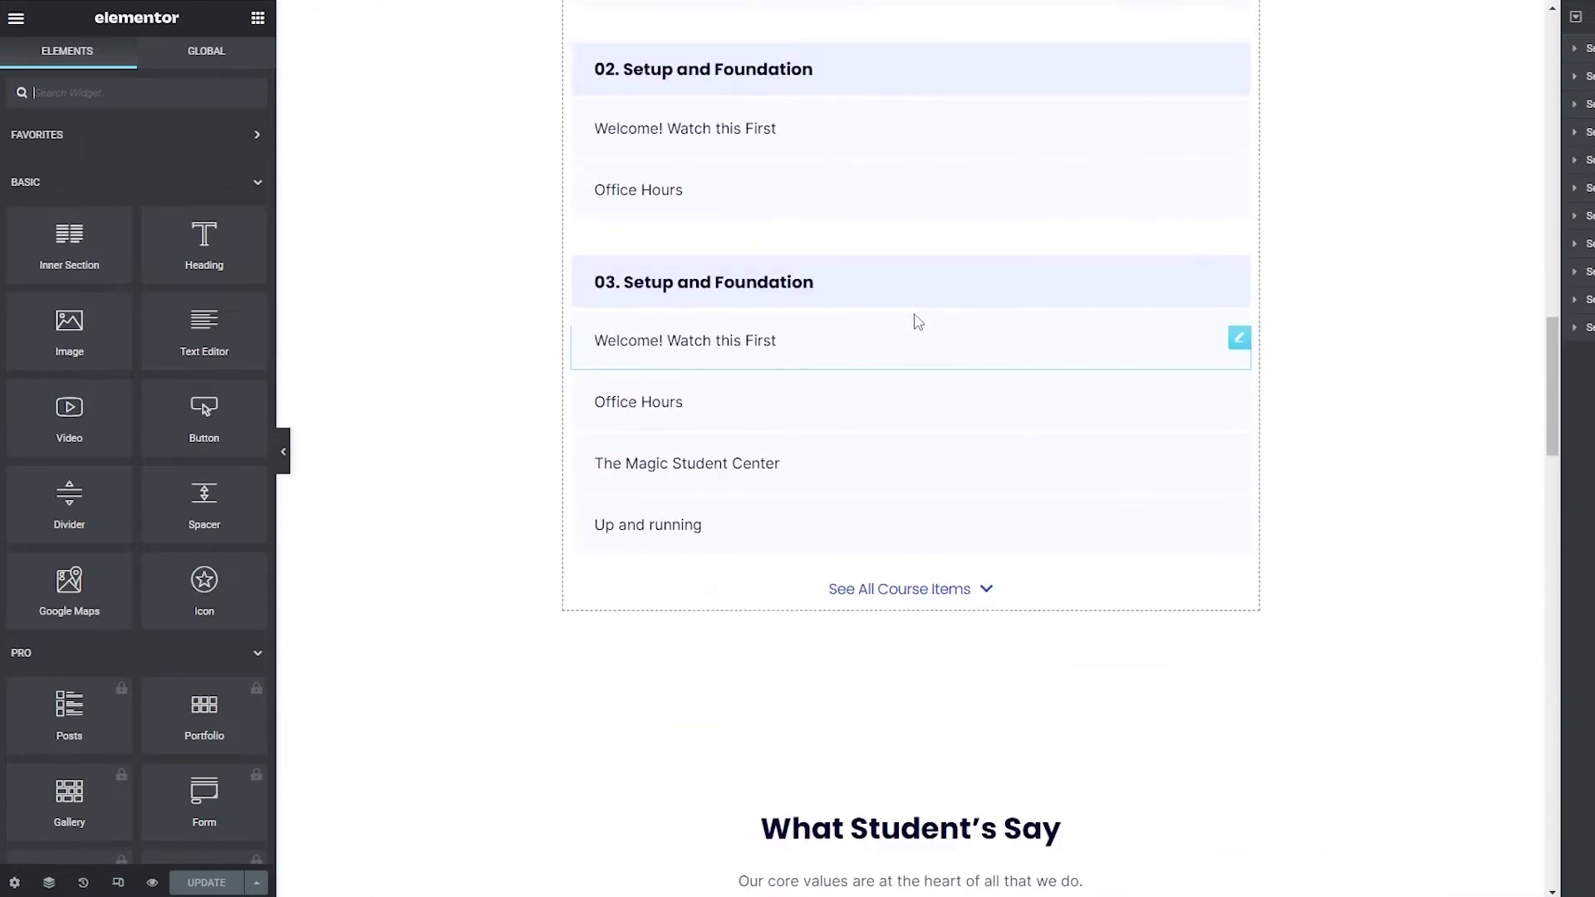
scroll(635, 373, up, 5)
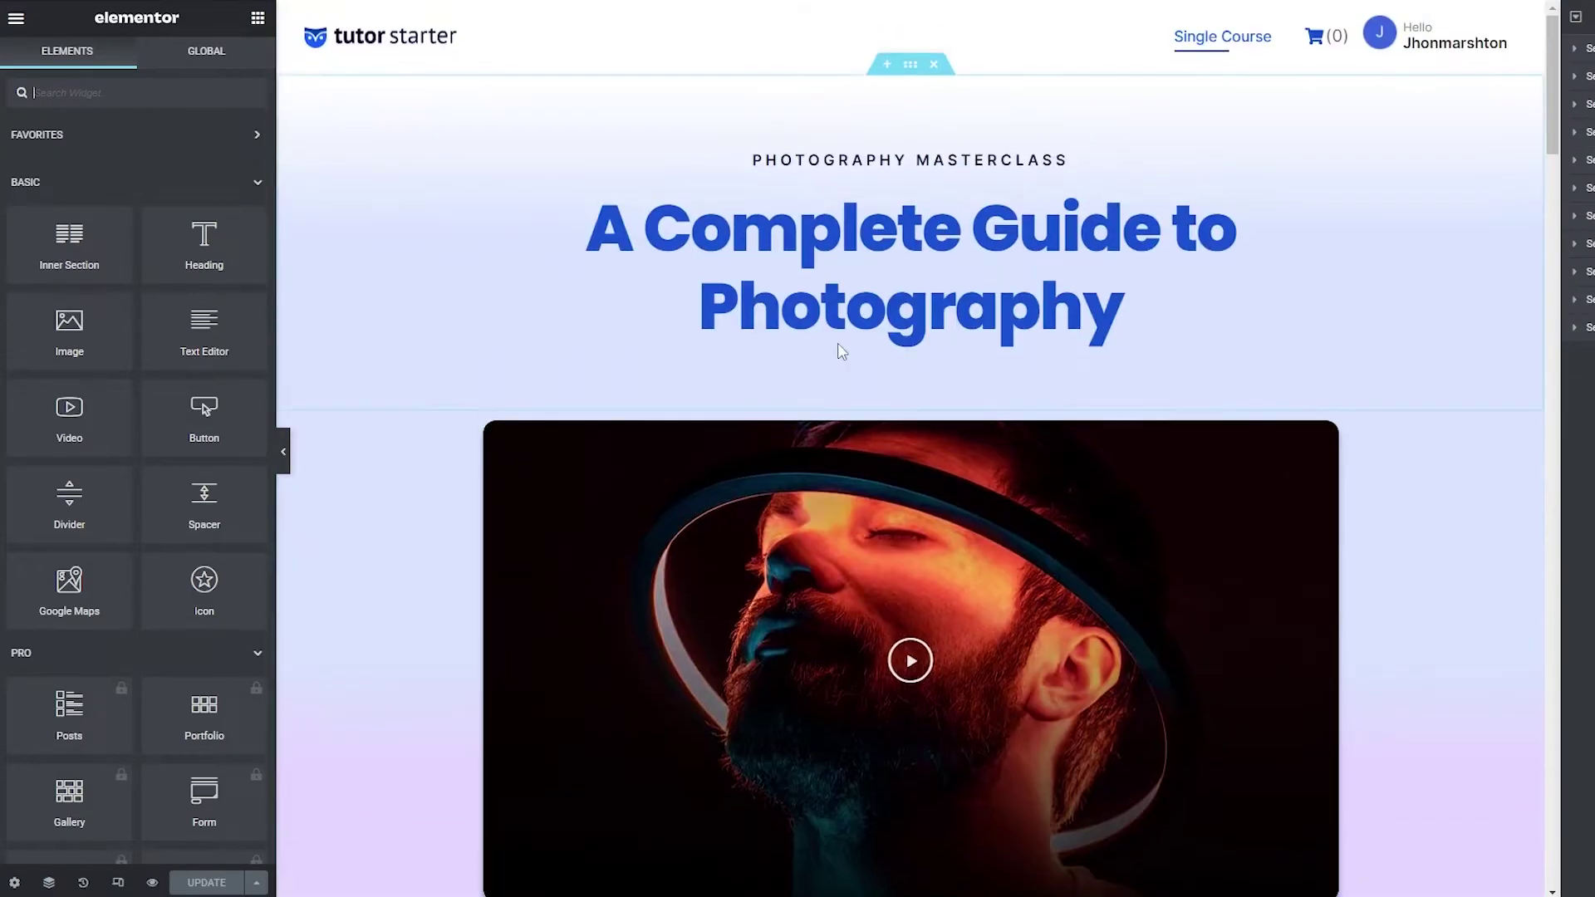
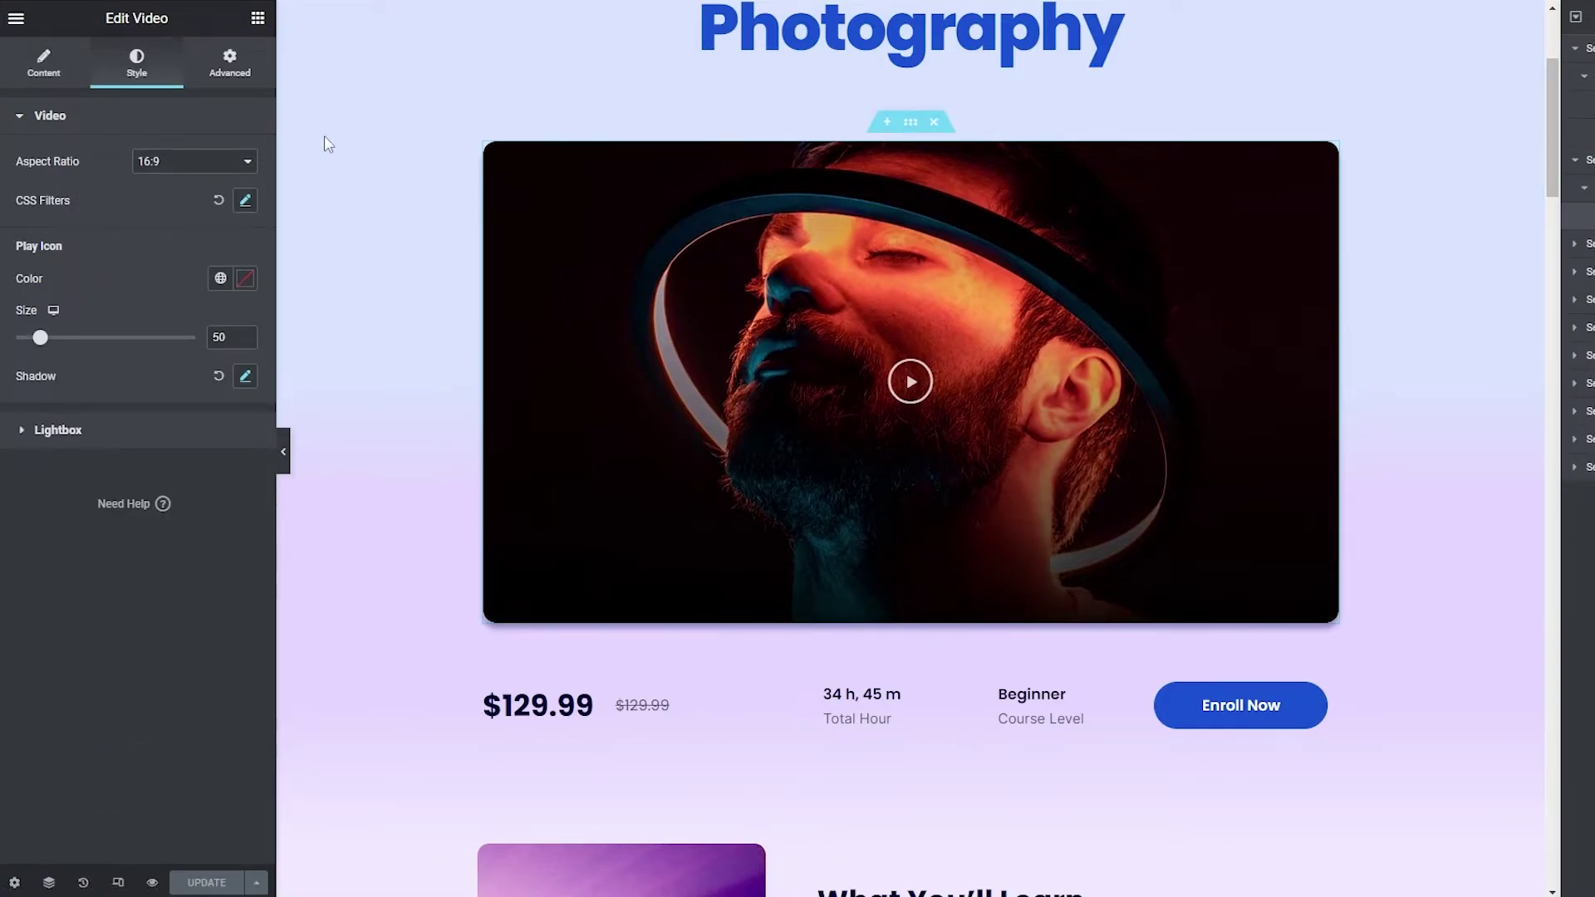
Set the hero video's entrance animation to Fade In in its advanced motion effects
click(214, 83)
scroll(124, 374, down, 1)
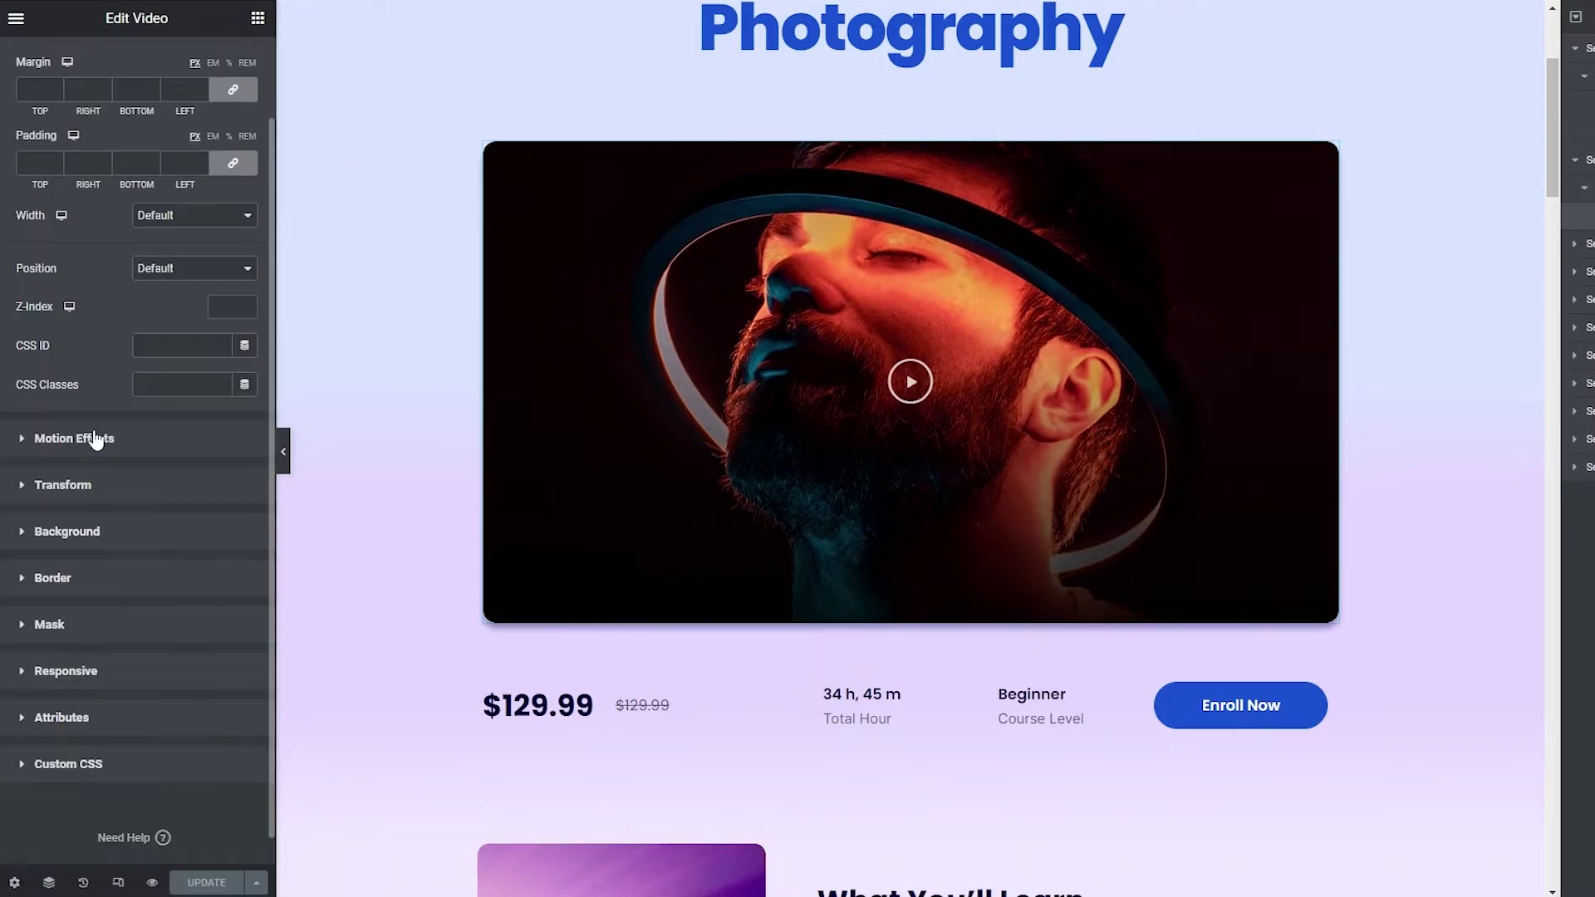
click(86, 460)
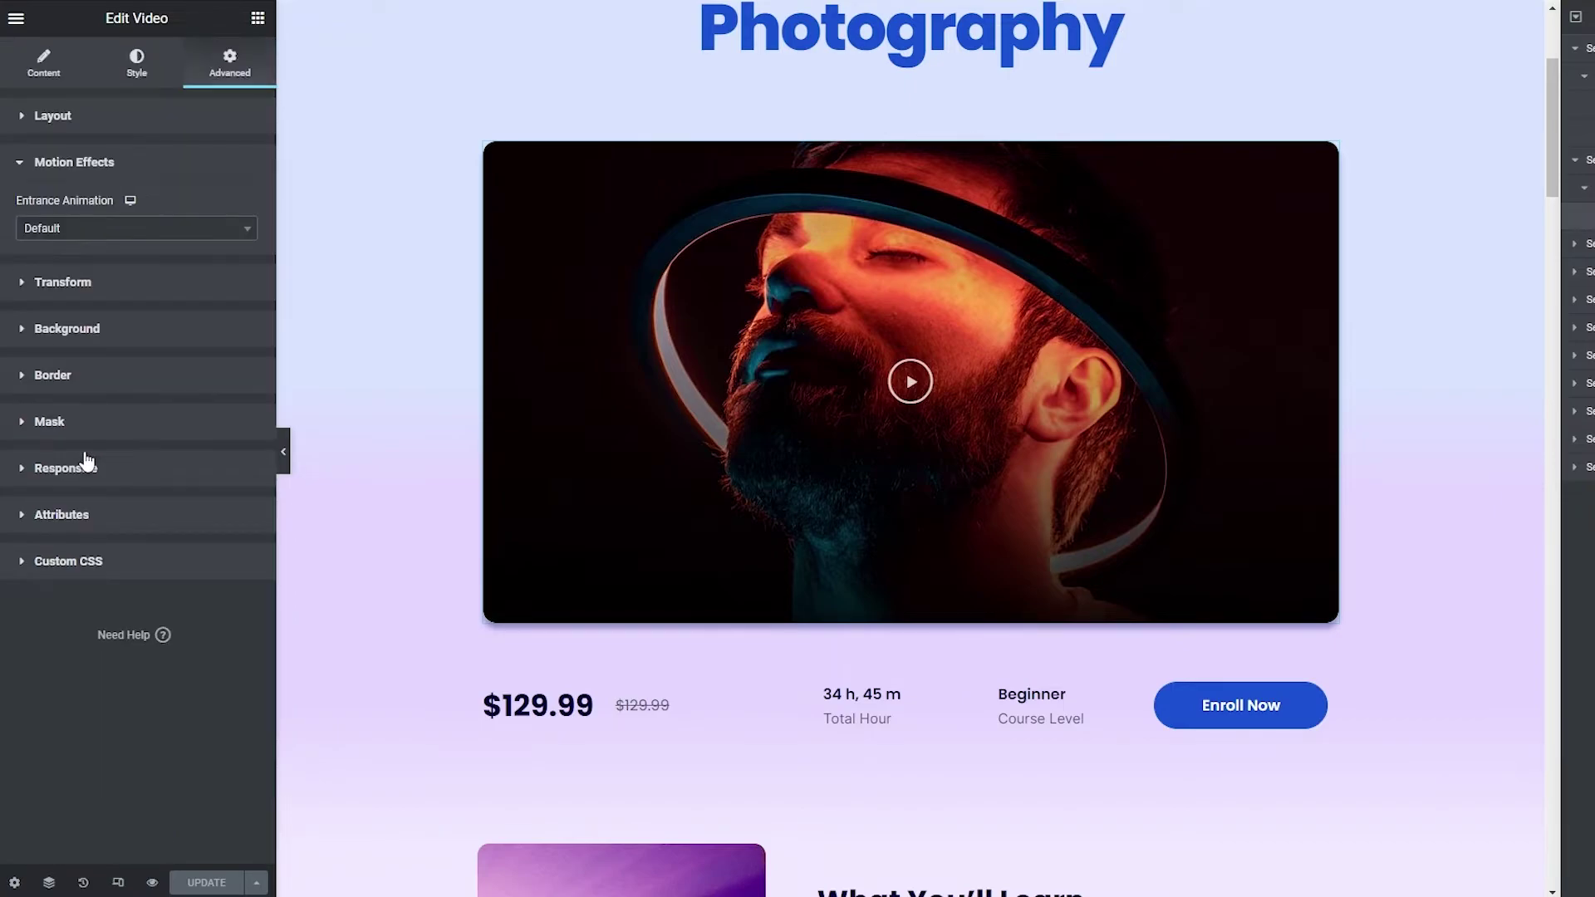
click(67, 228)
click(78, 329)
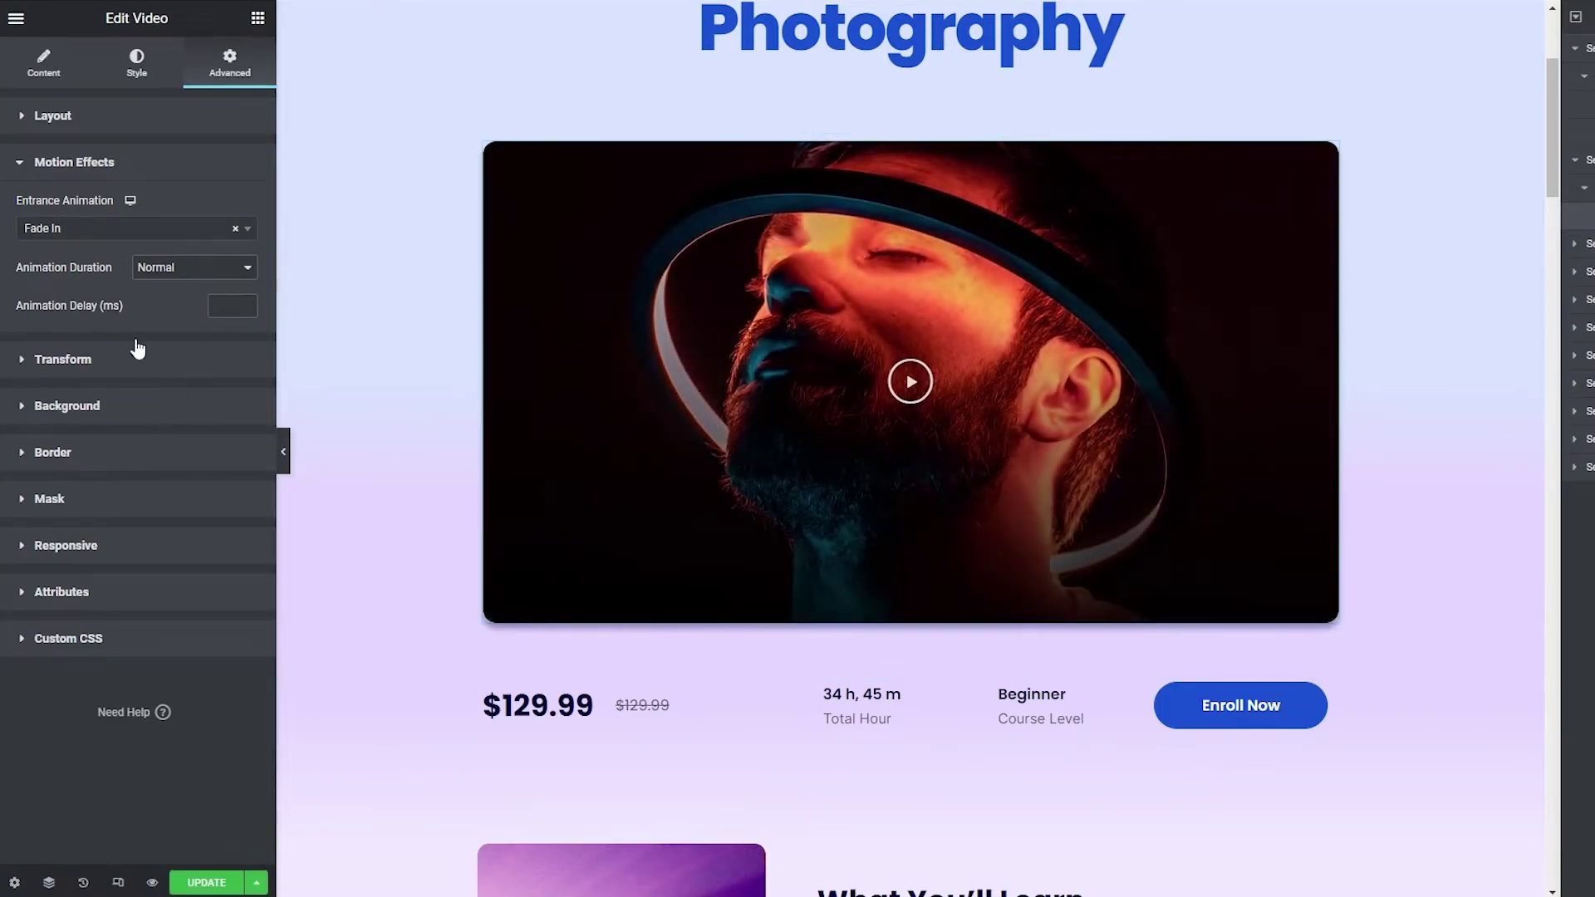
Try the Zoom In entrance animation on the hero video
click(91, 228)
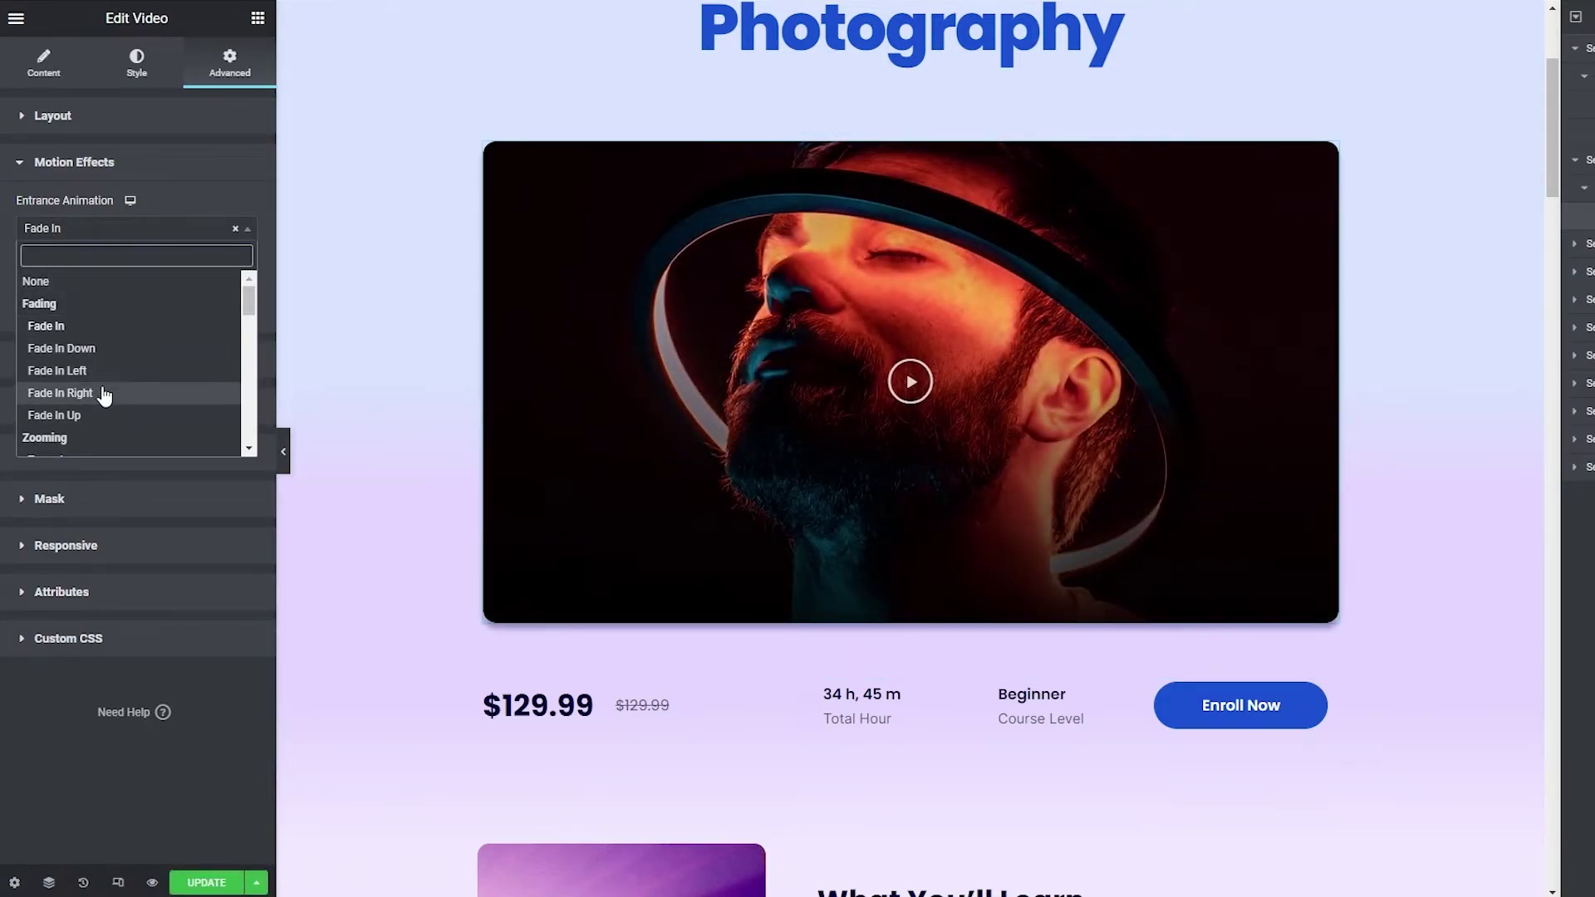
scroll(100, 428, down, 1)
click(87, 369)
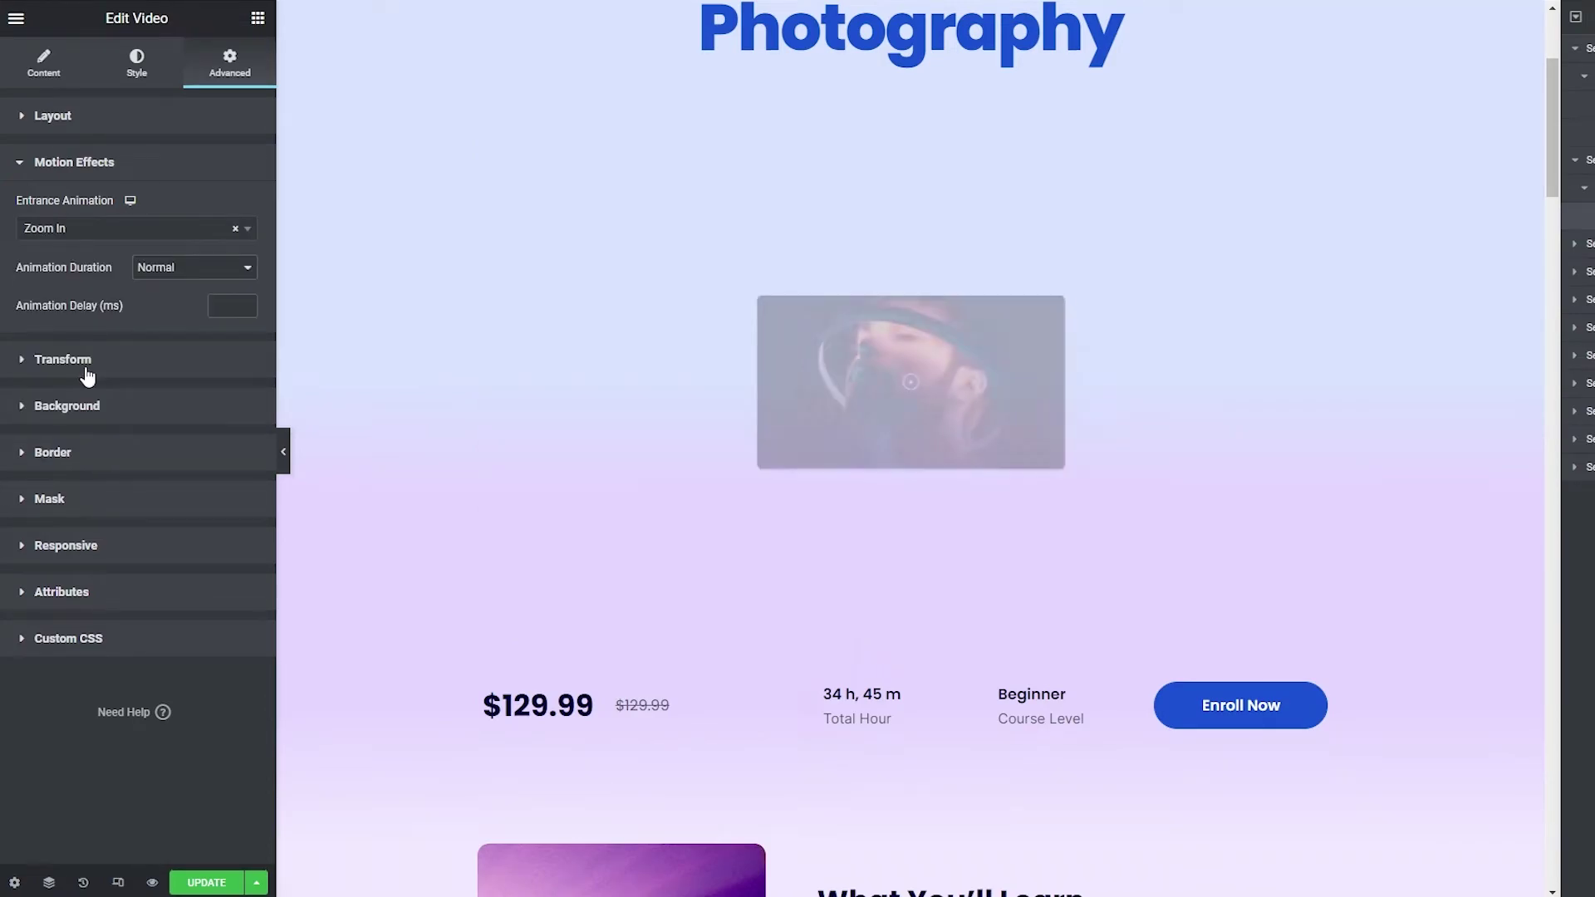
Look through the available entrance animations and try Light Speed In on the hero video
click(93, 229)
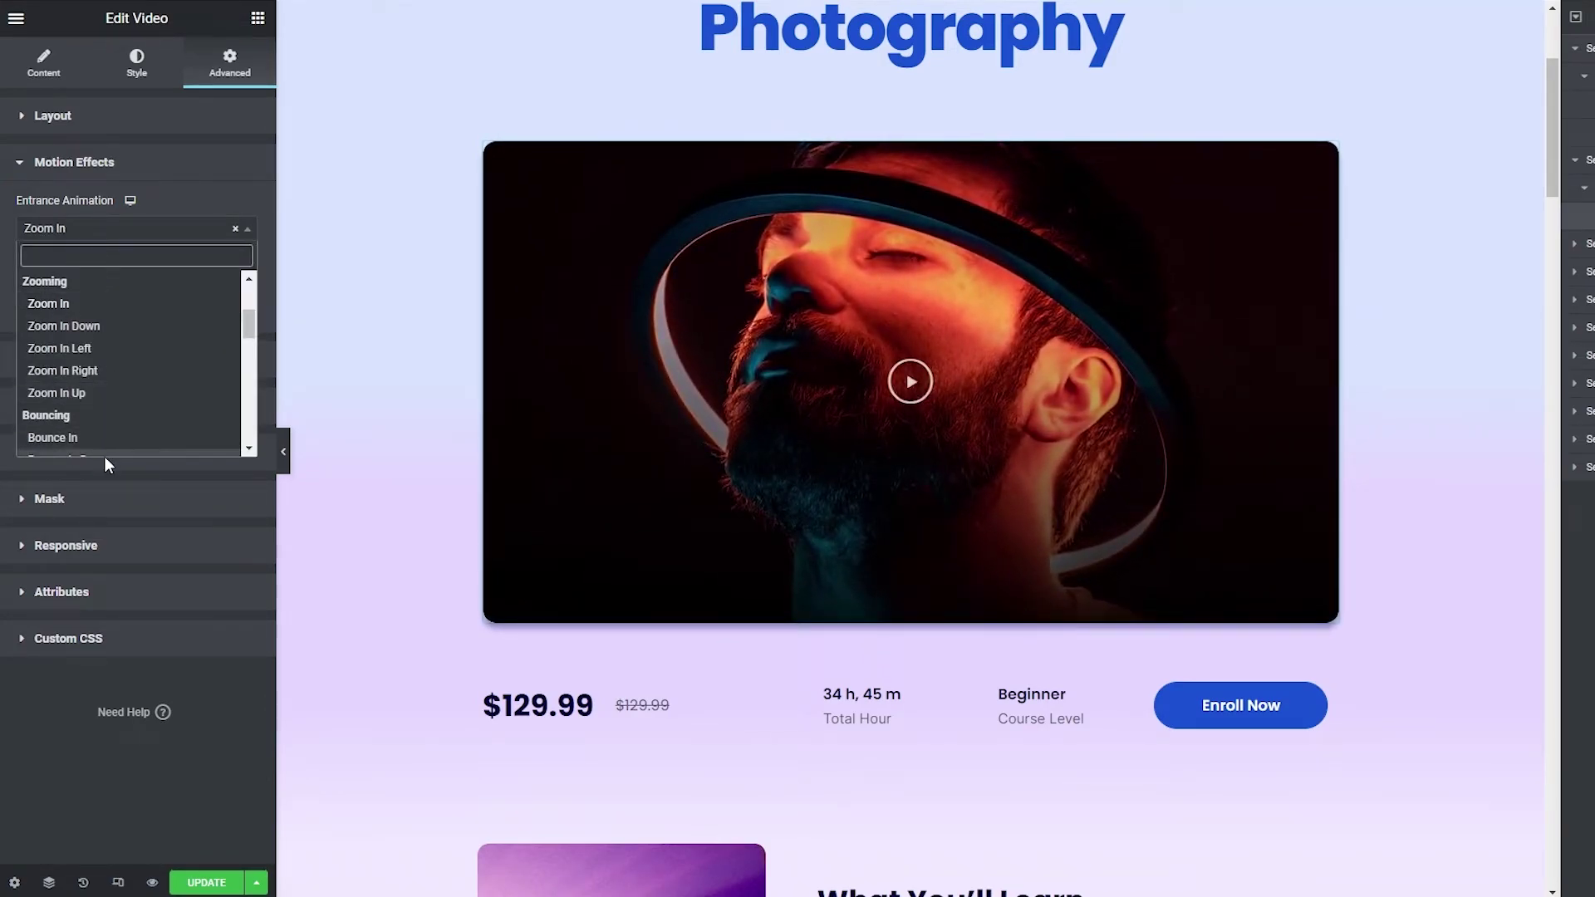
scroll(112, 415, down, 2)
scroll(117, 424, down, 2)
scroll(119, 399, up, 3)
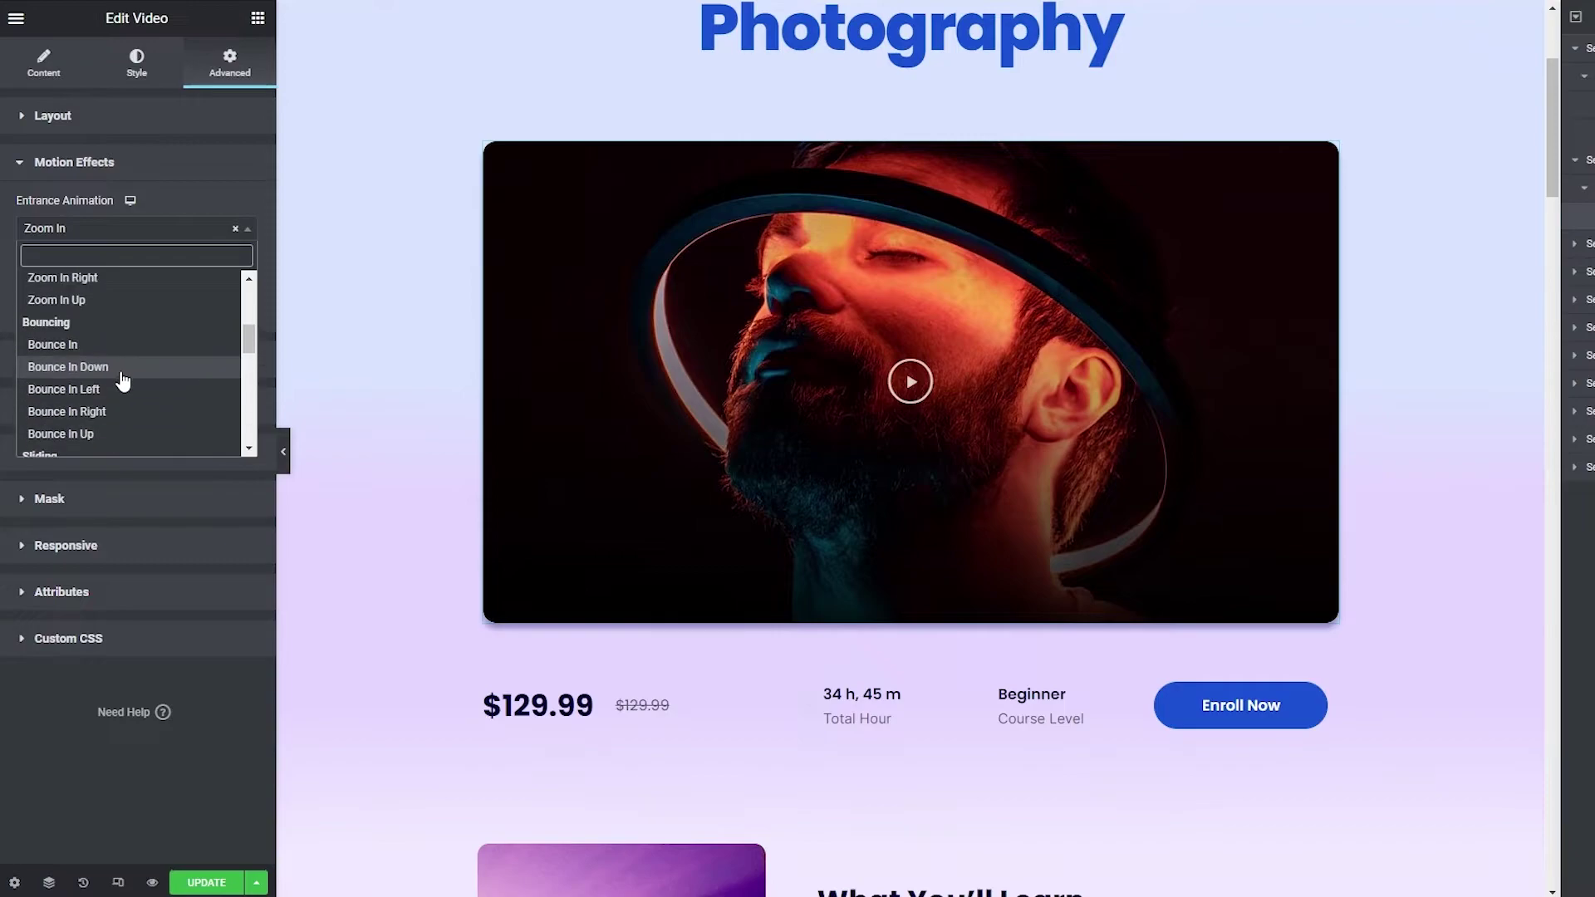
scroll(119, 419, down, 5)
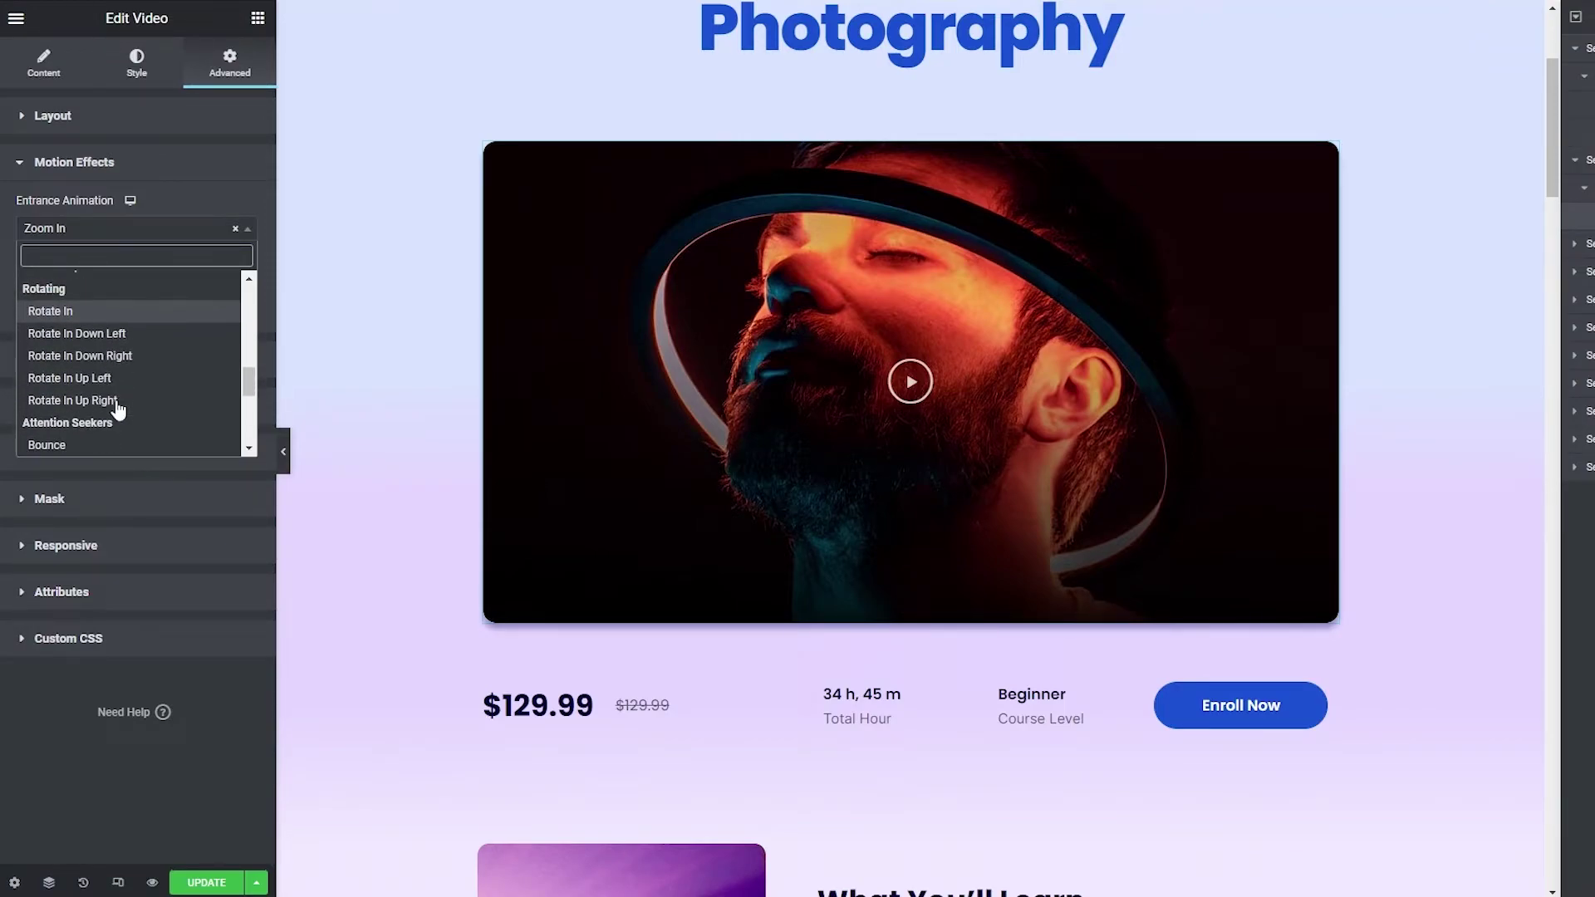
scroll(119, 418, up, 2)
scroll(107, 353, down, 4)
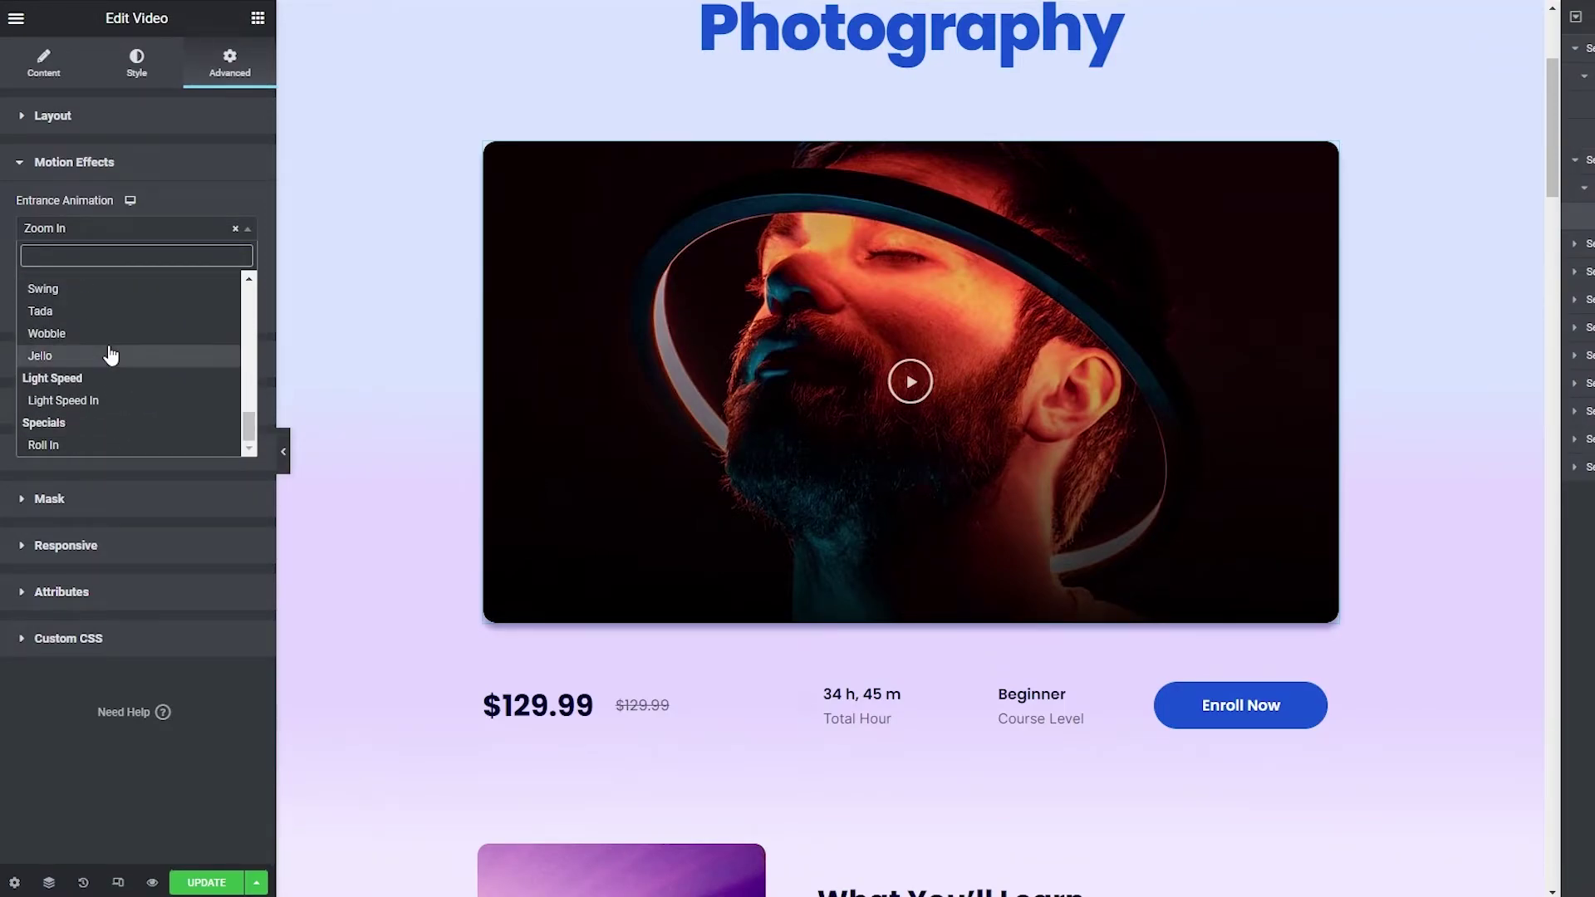
click(86, 401)
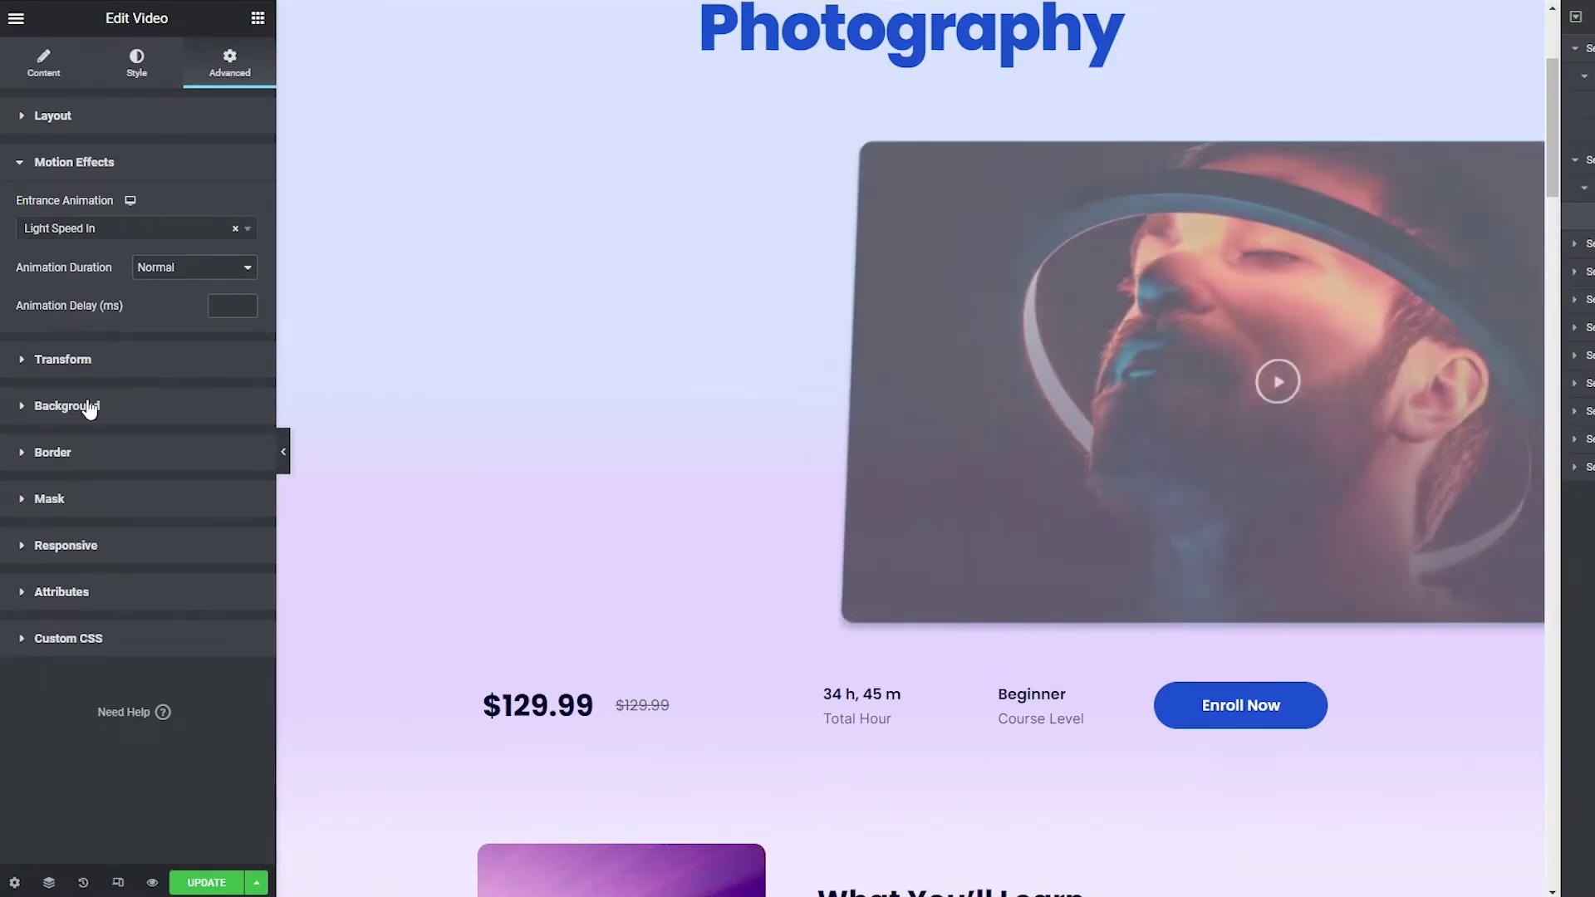
Try the Roll In, Fade In and Fade In Down entrance animations on the hero video
click(184, 241)
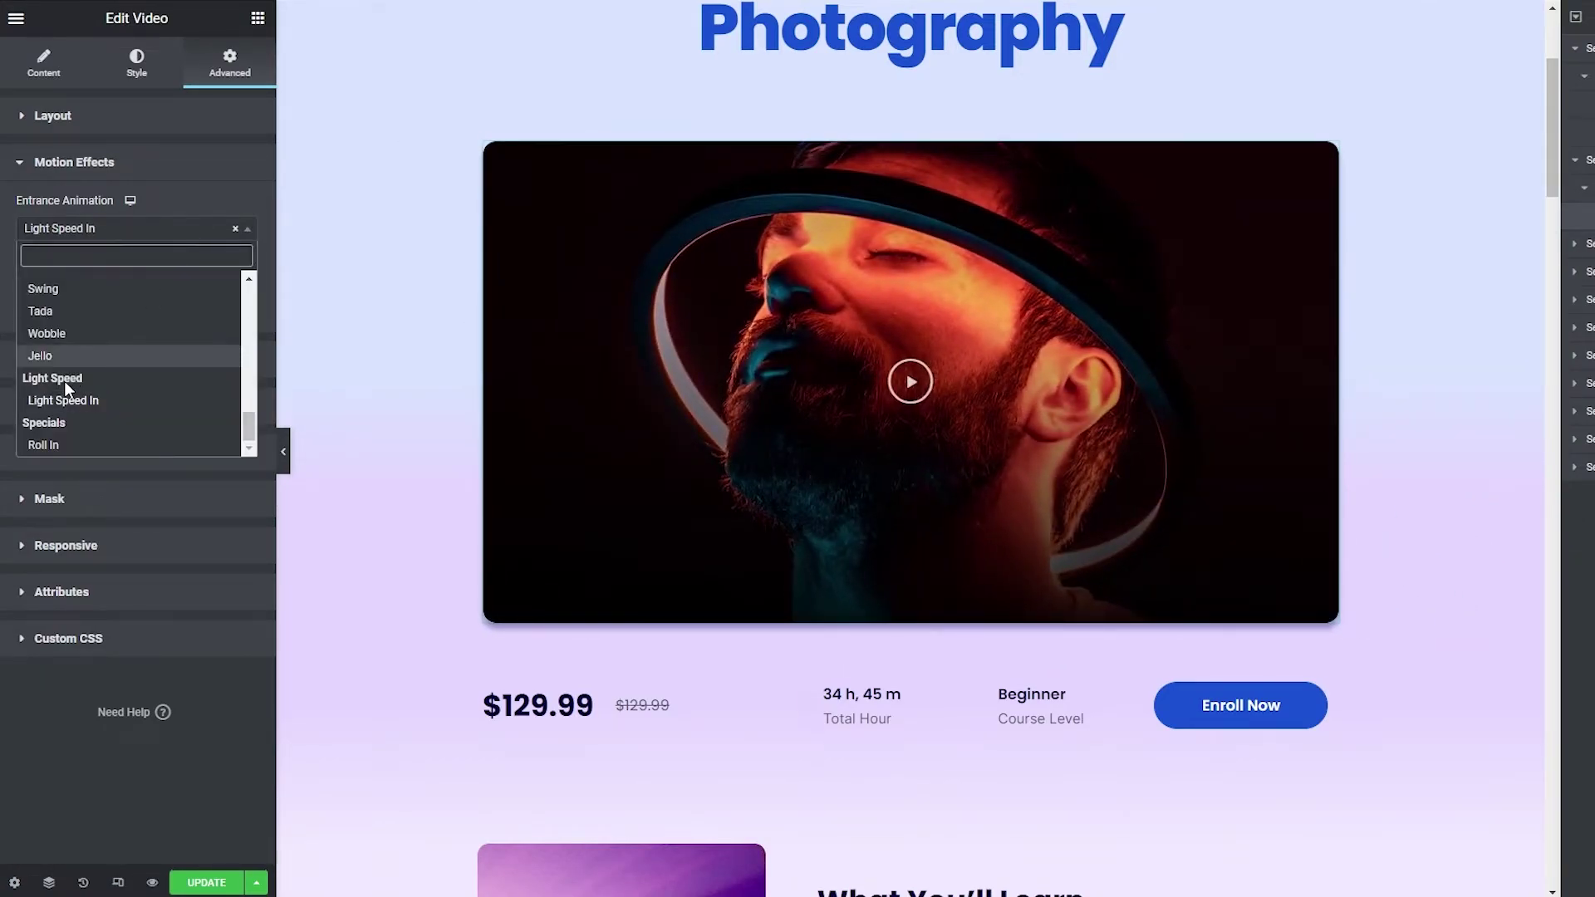
click(69, 445)
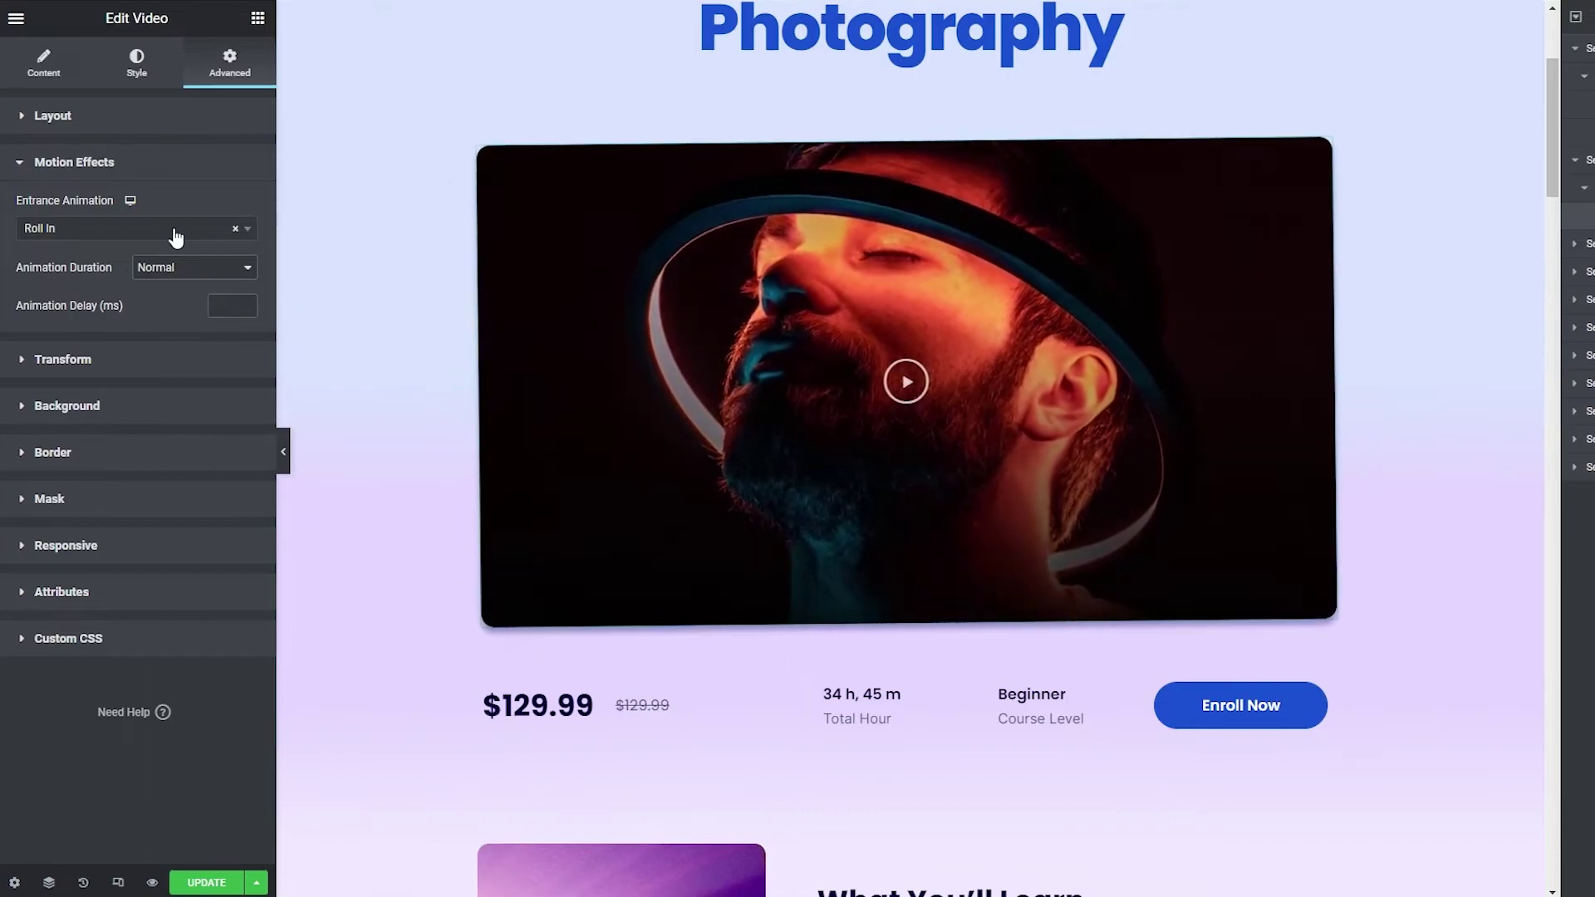
click(167, 229)
scroll(150, 345, up, 10)
click(143, 337)
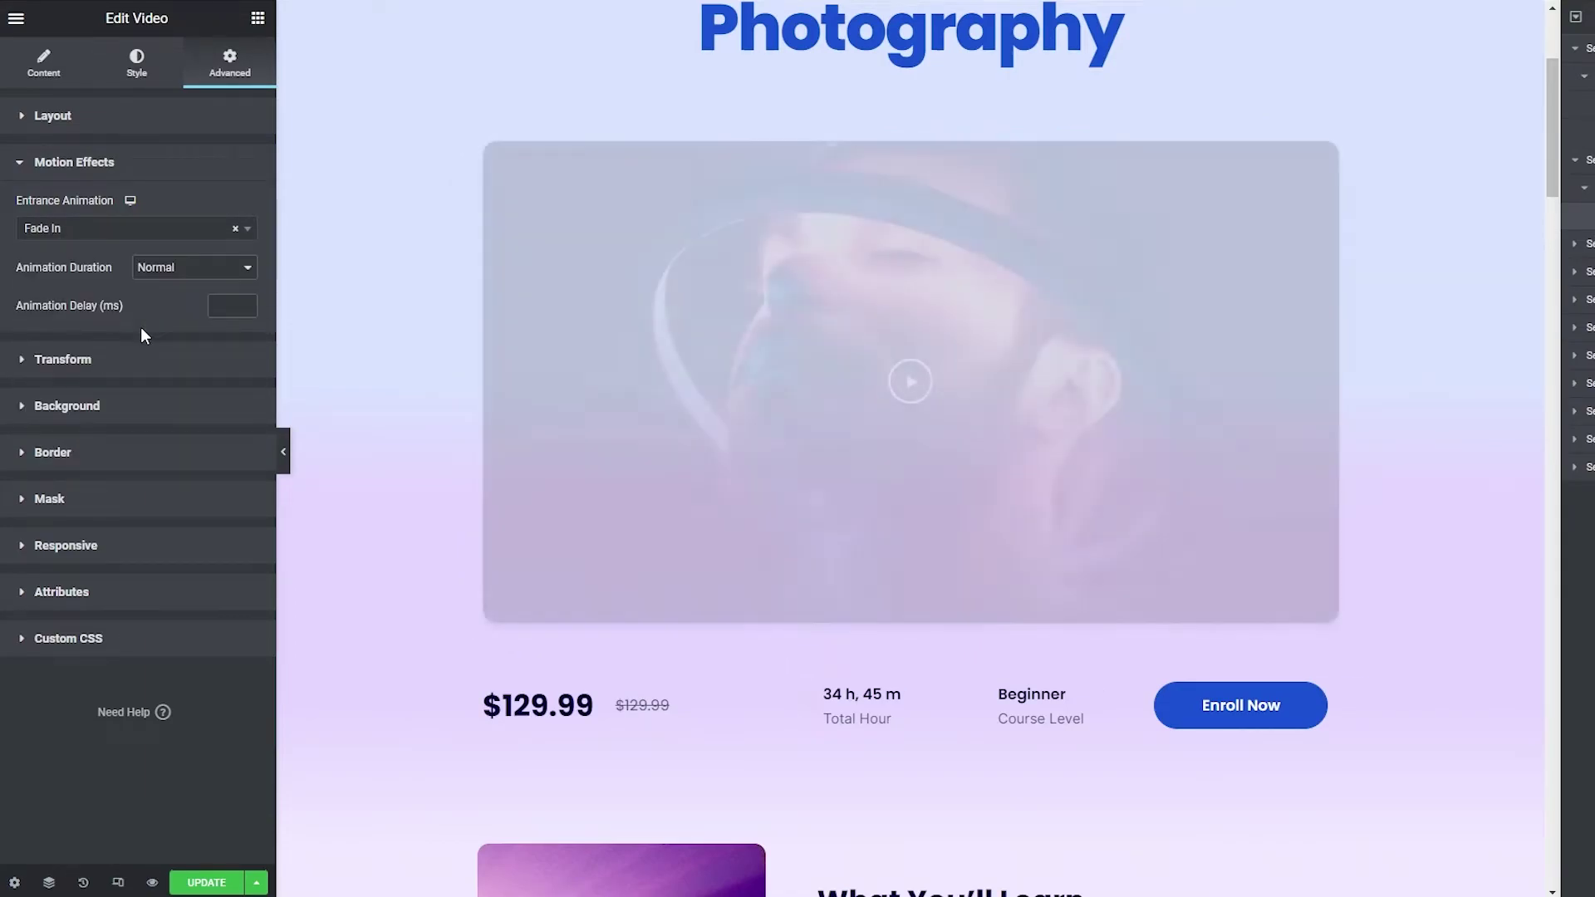
click(54, 232)
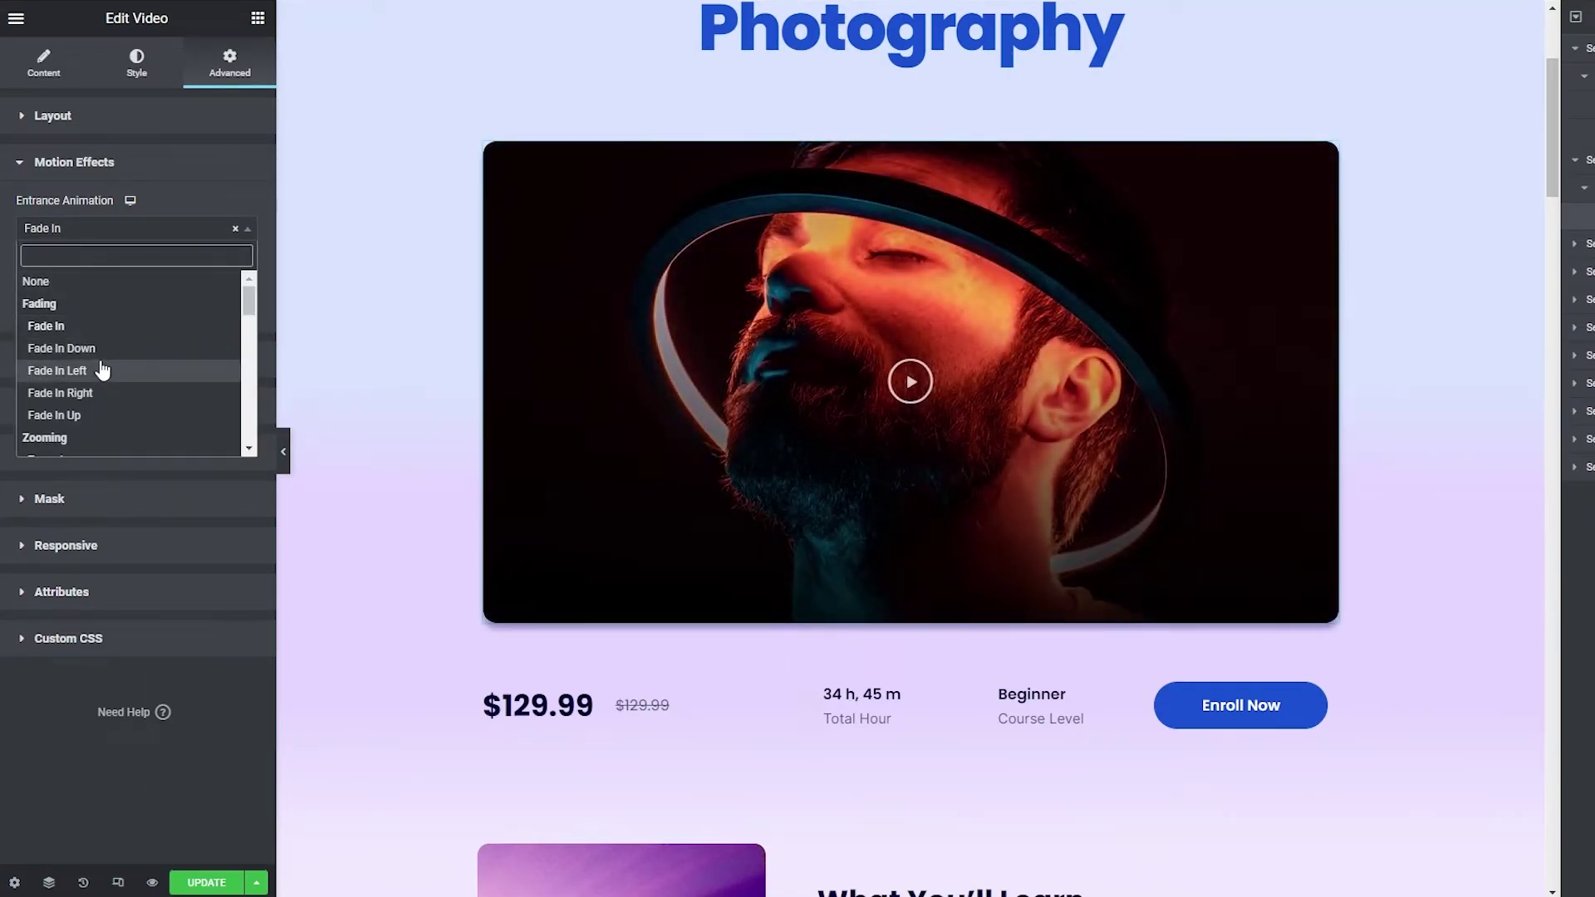
click(91, 349)
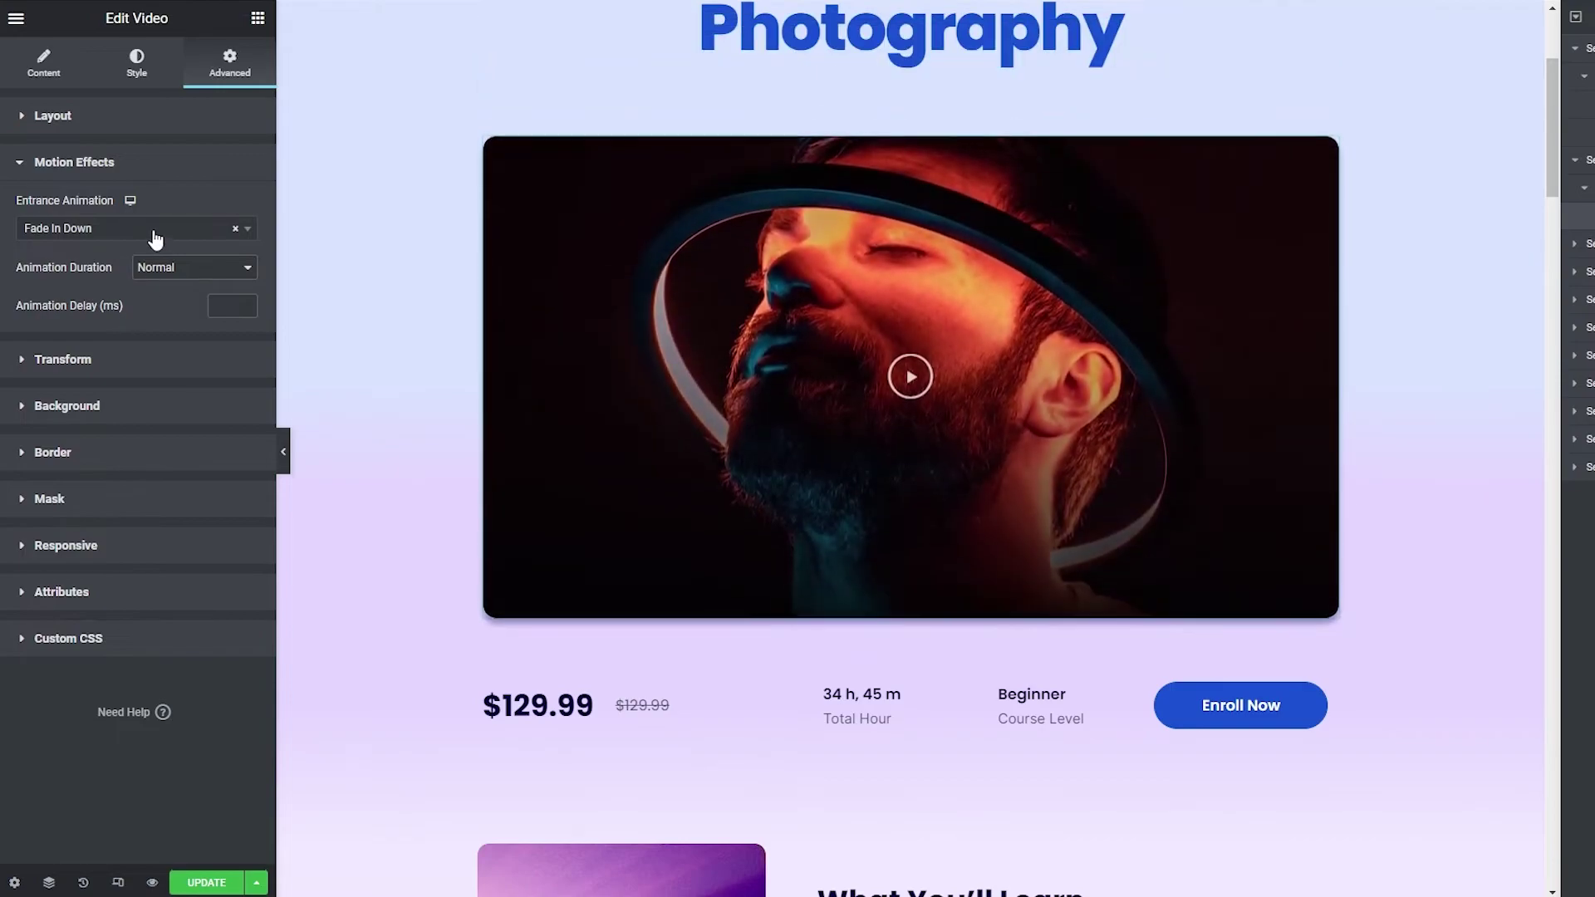
Set the hero video's entrance animation to Fade In with a Slow animation duration
click(53, 233)
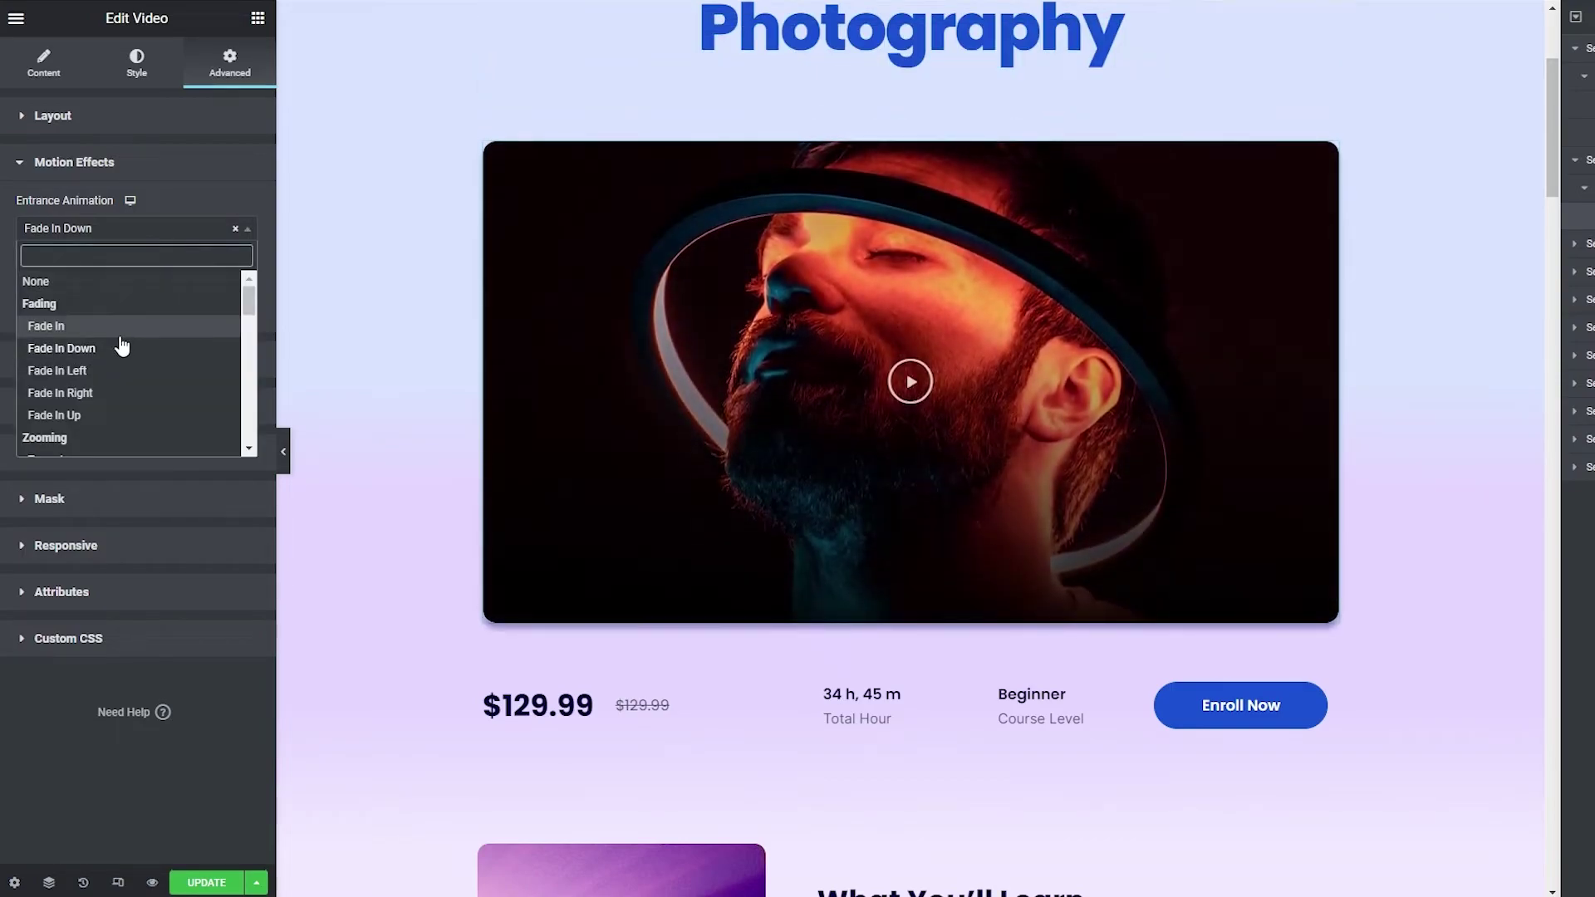
click(79, 327)
click(158, 270)
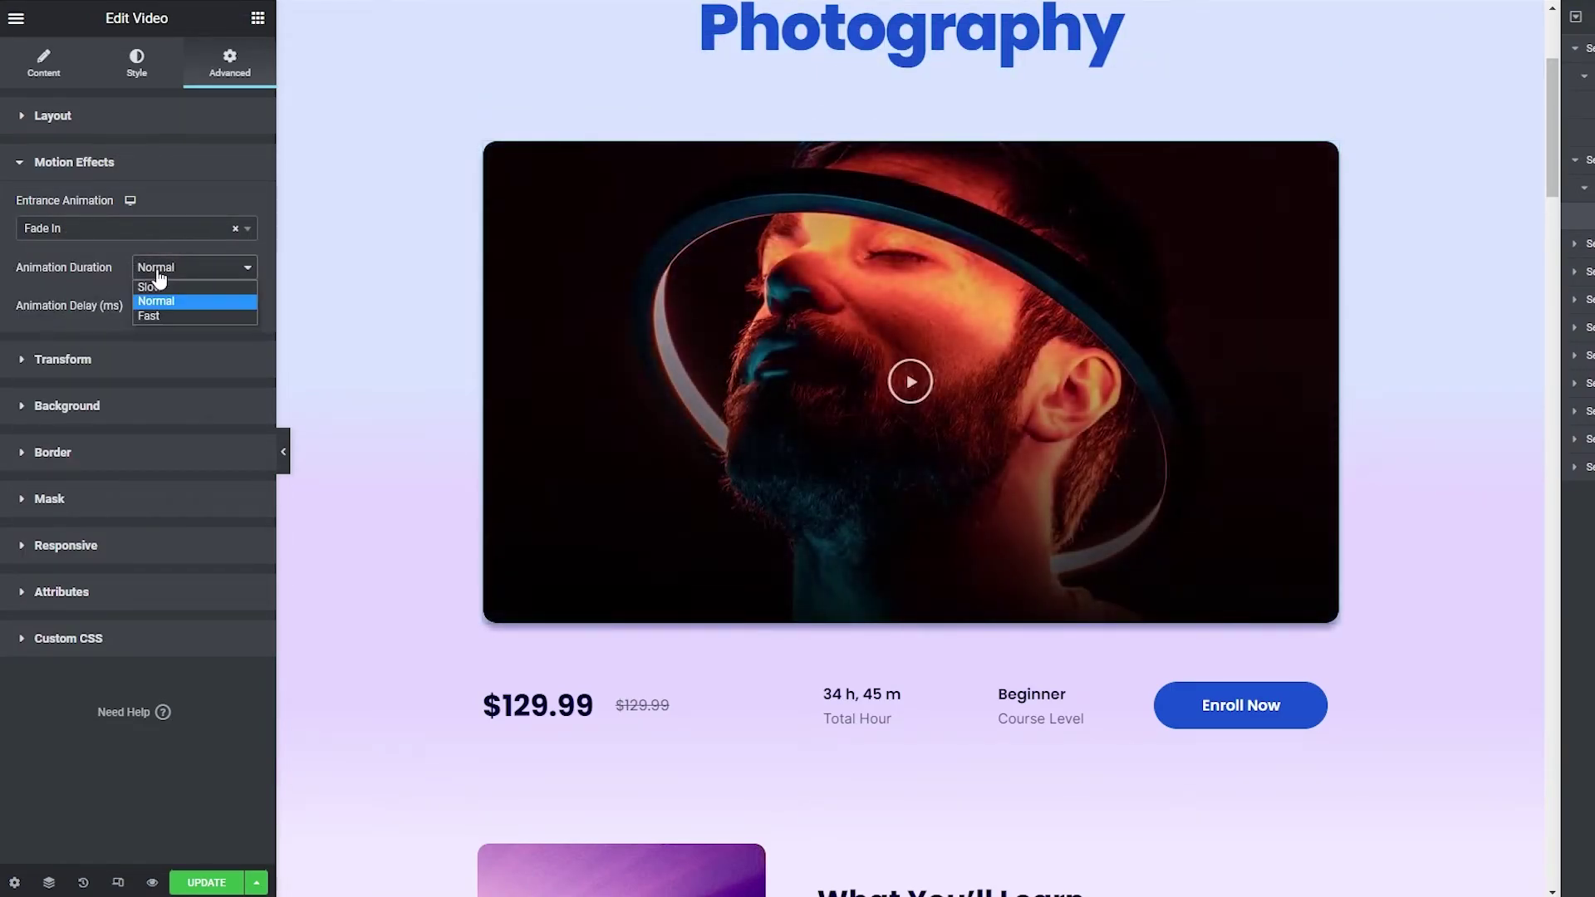
click(167, 288)
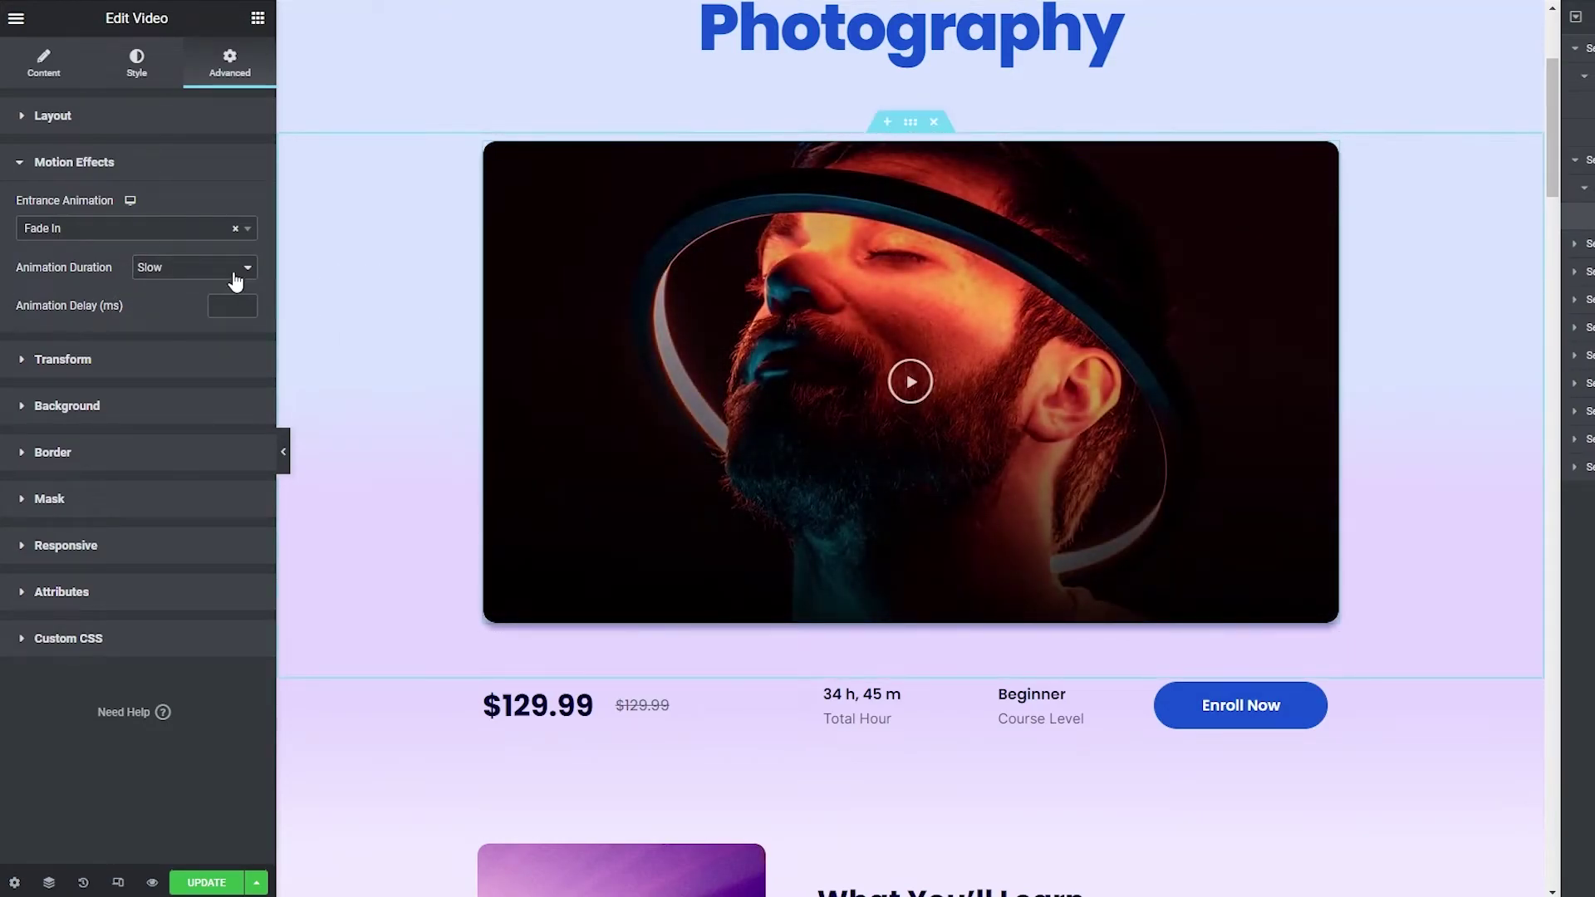
Open the hero video's background settings and save the page with its updated animation
click(15, 411)
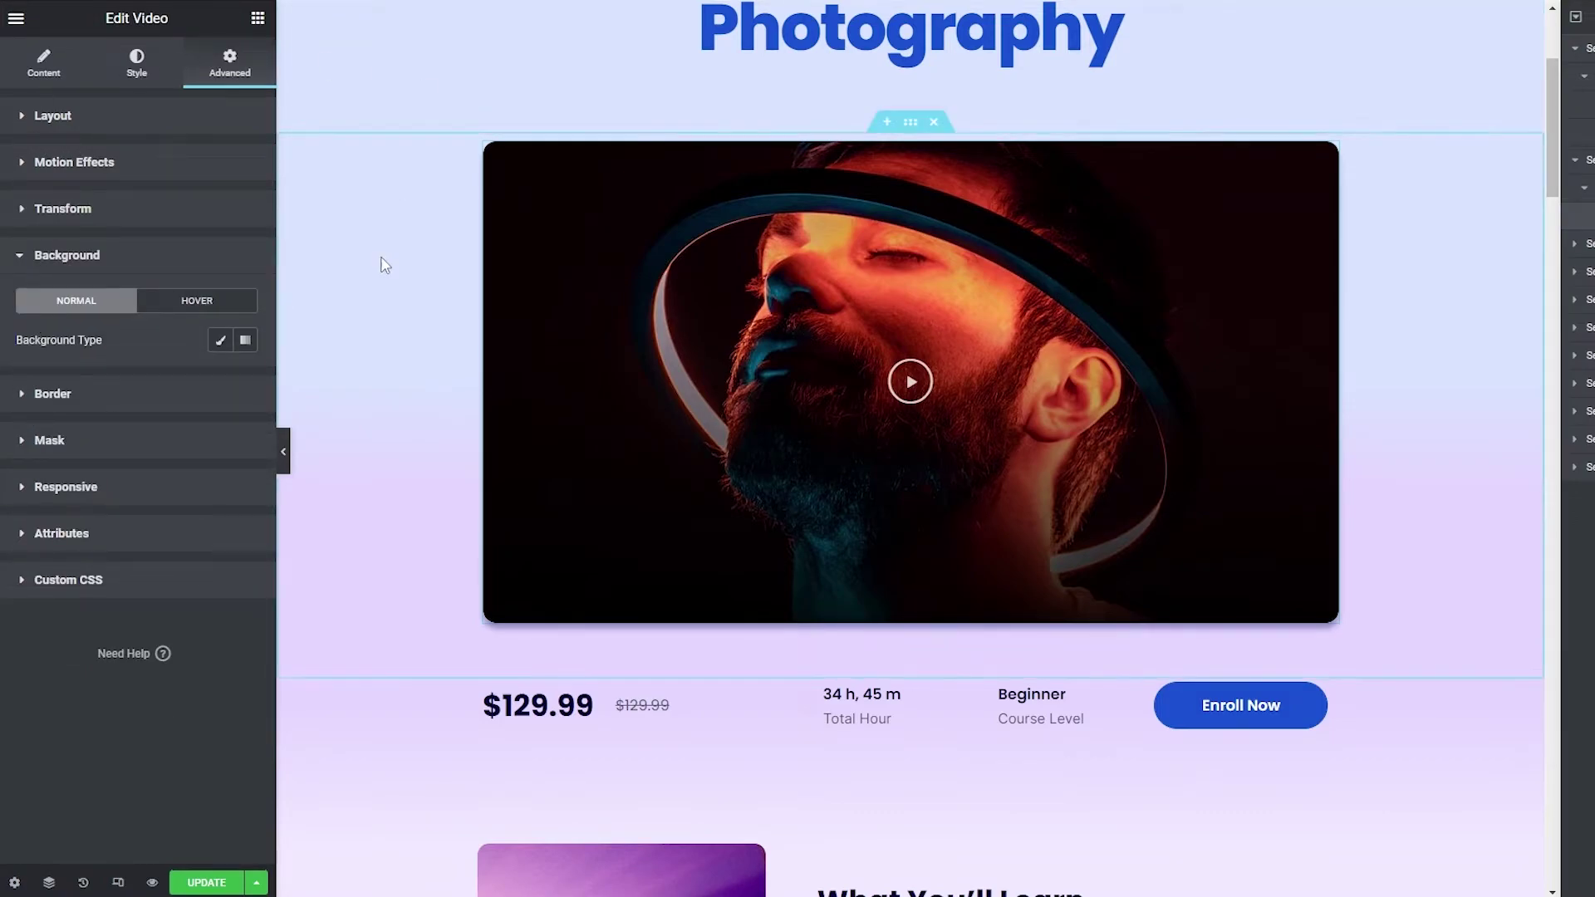
scroll(370, 544, down, 10)
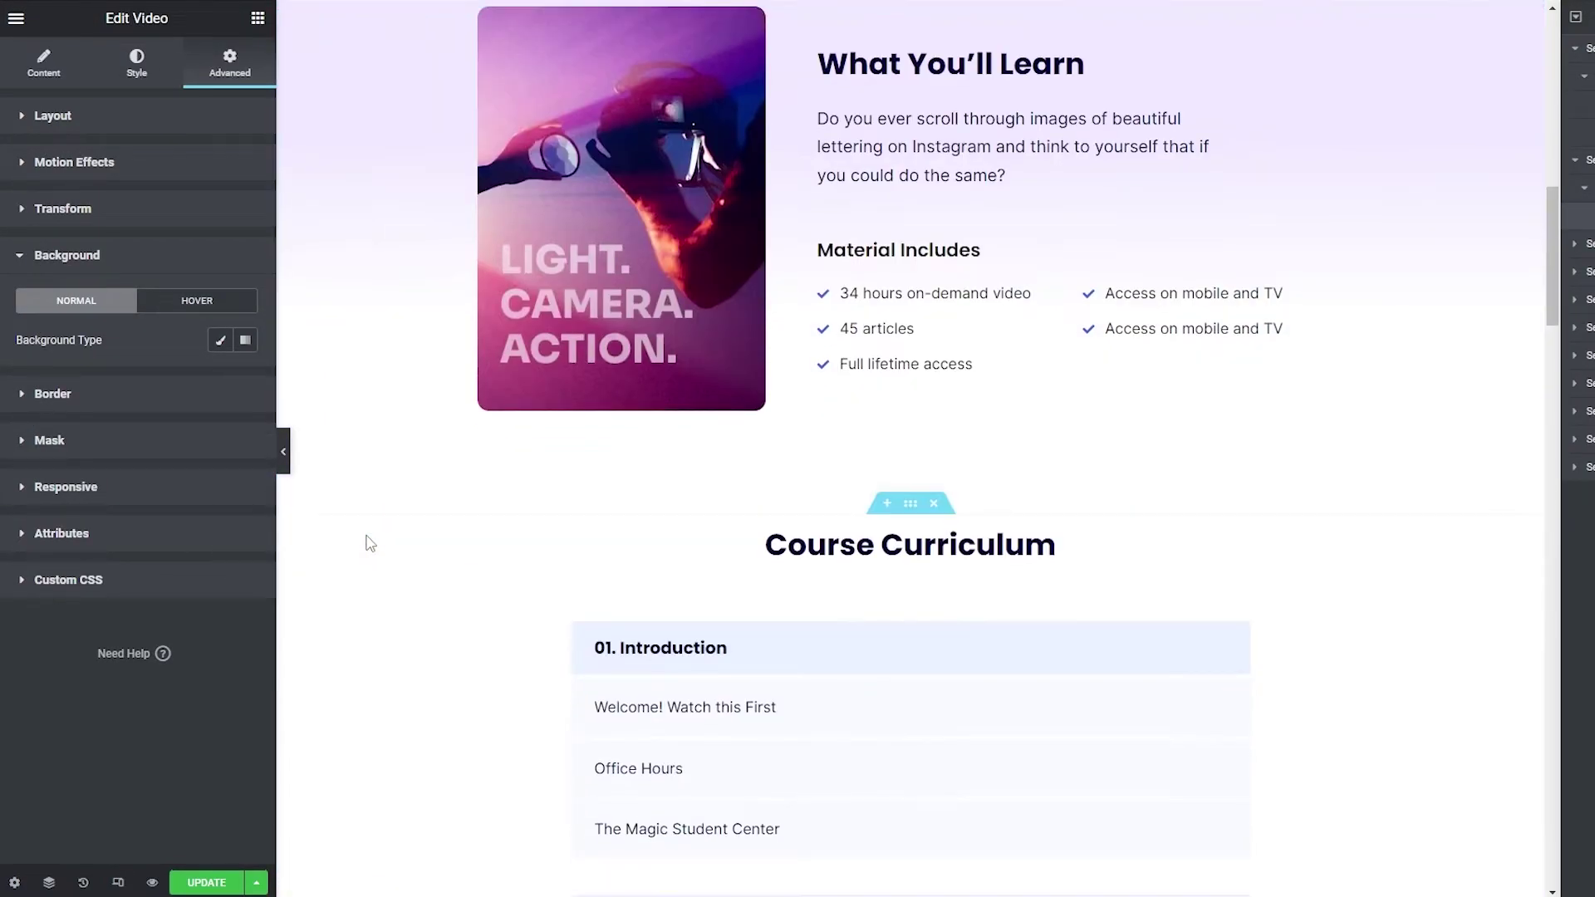
scroll(370, 543, down, 8)
scroll(369, 544, up, 18)
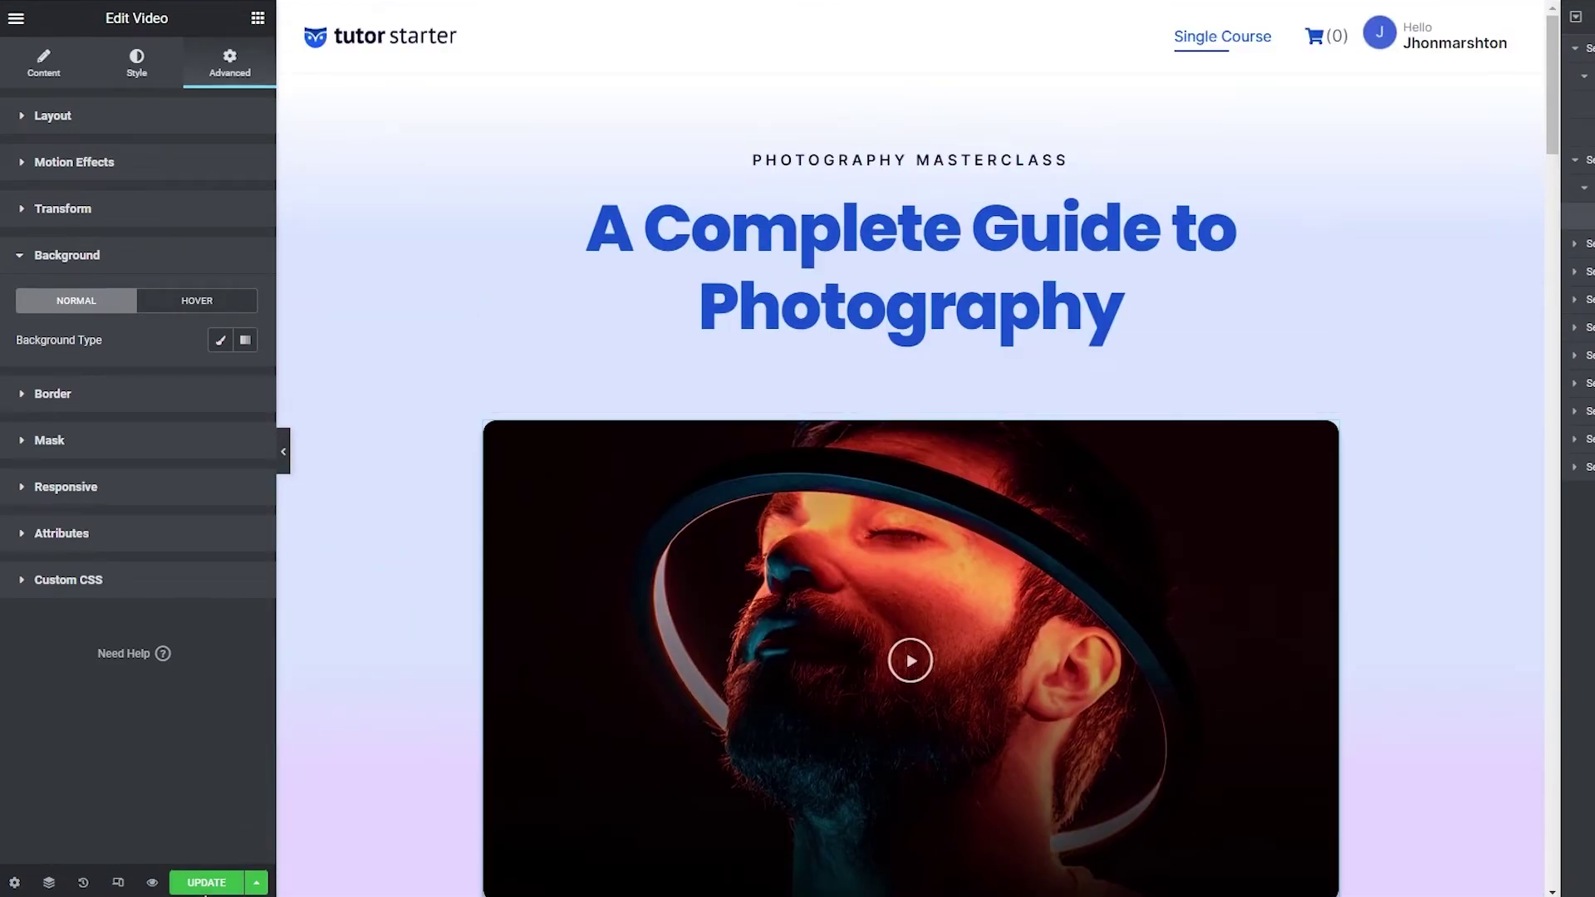
click(207, 883)
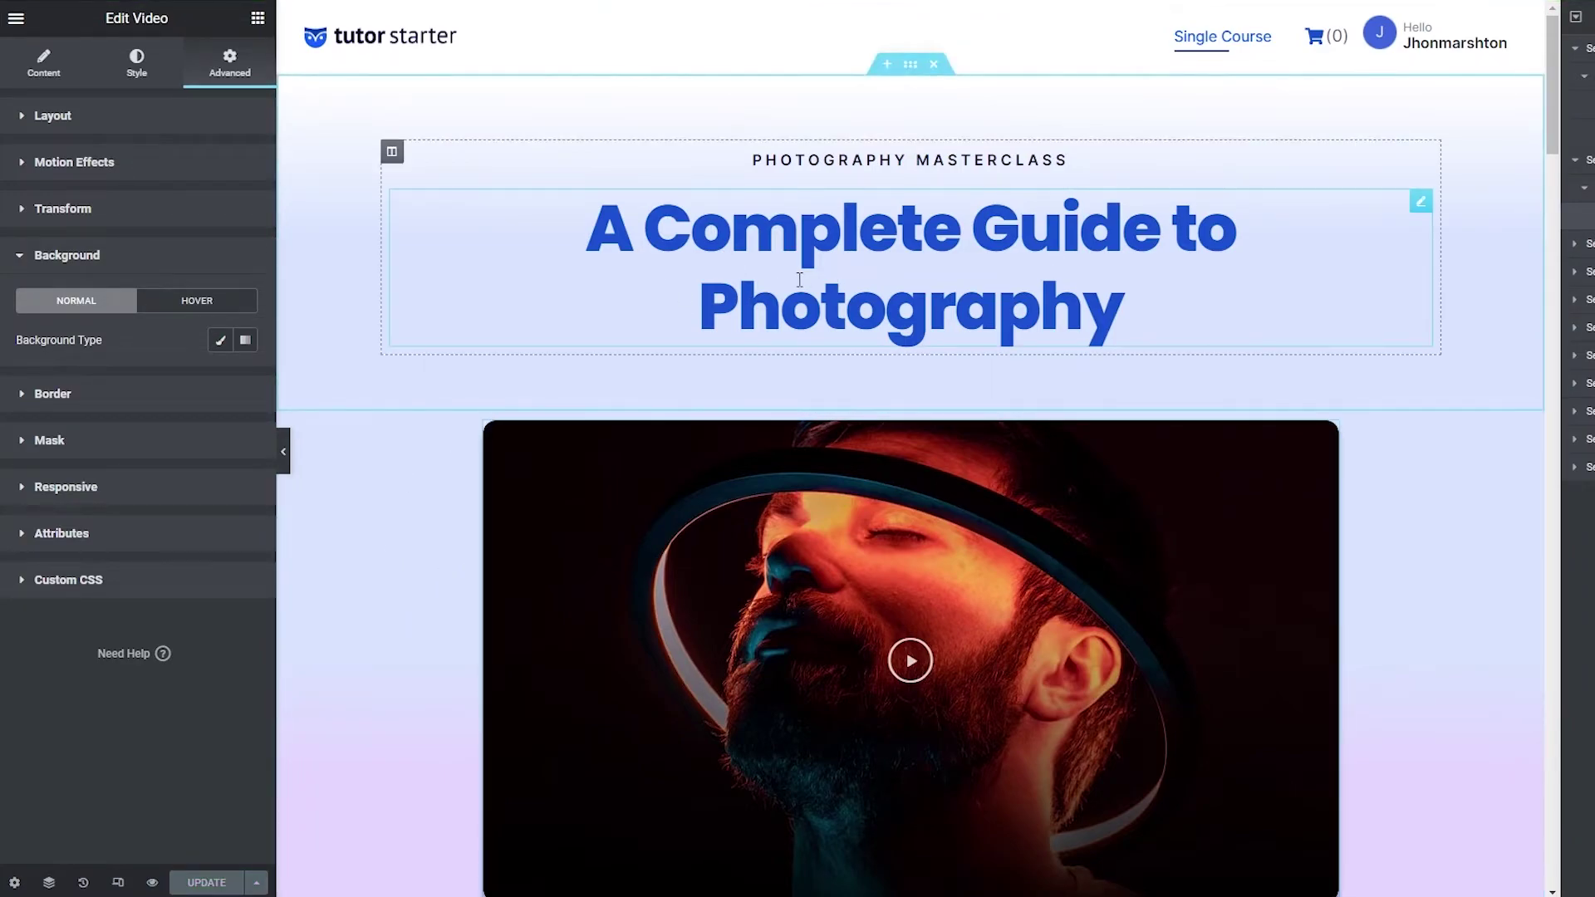
Review the updated course homepage in the editor and preview the changes on the site
scroll(531, 500, down, 10)
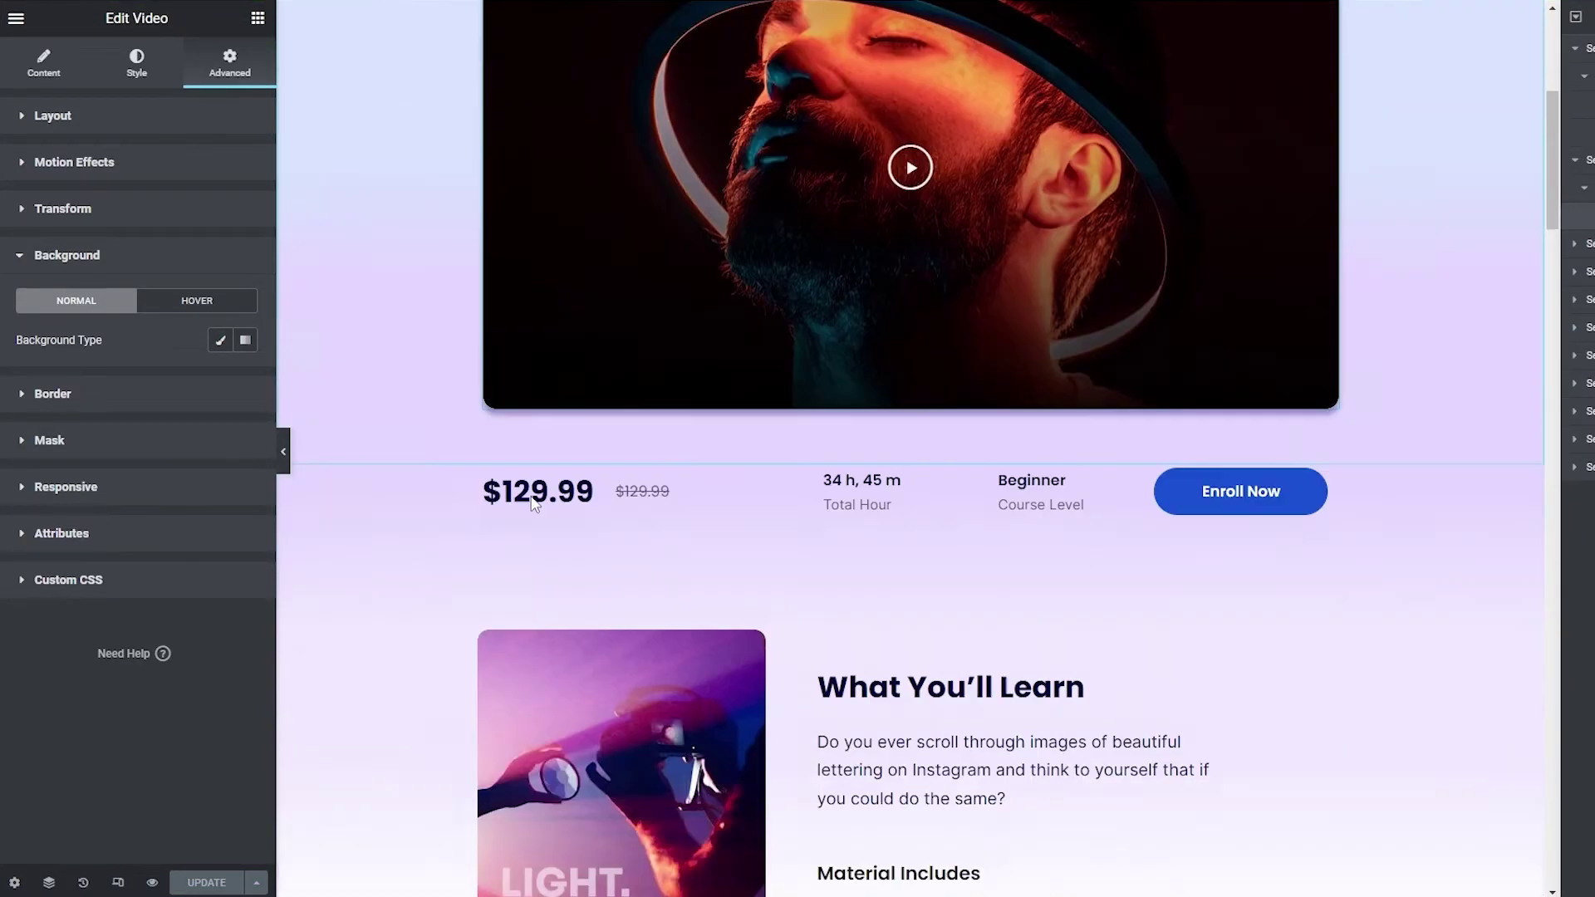
scroll(532, 502, down, 15)
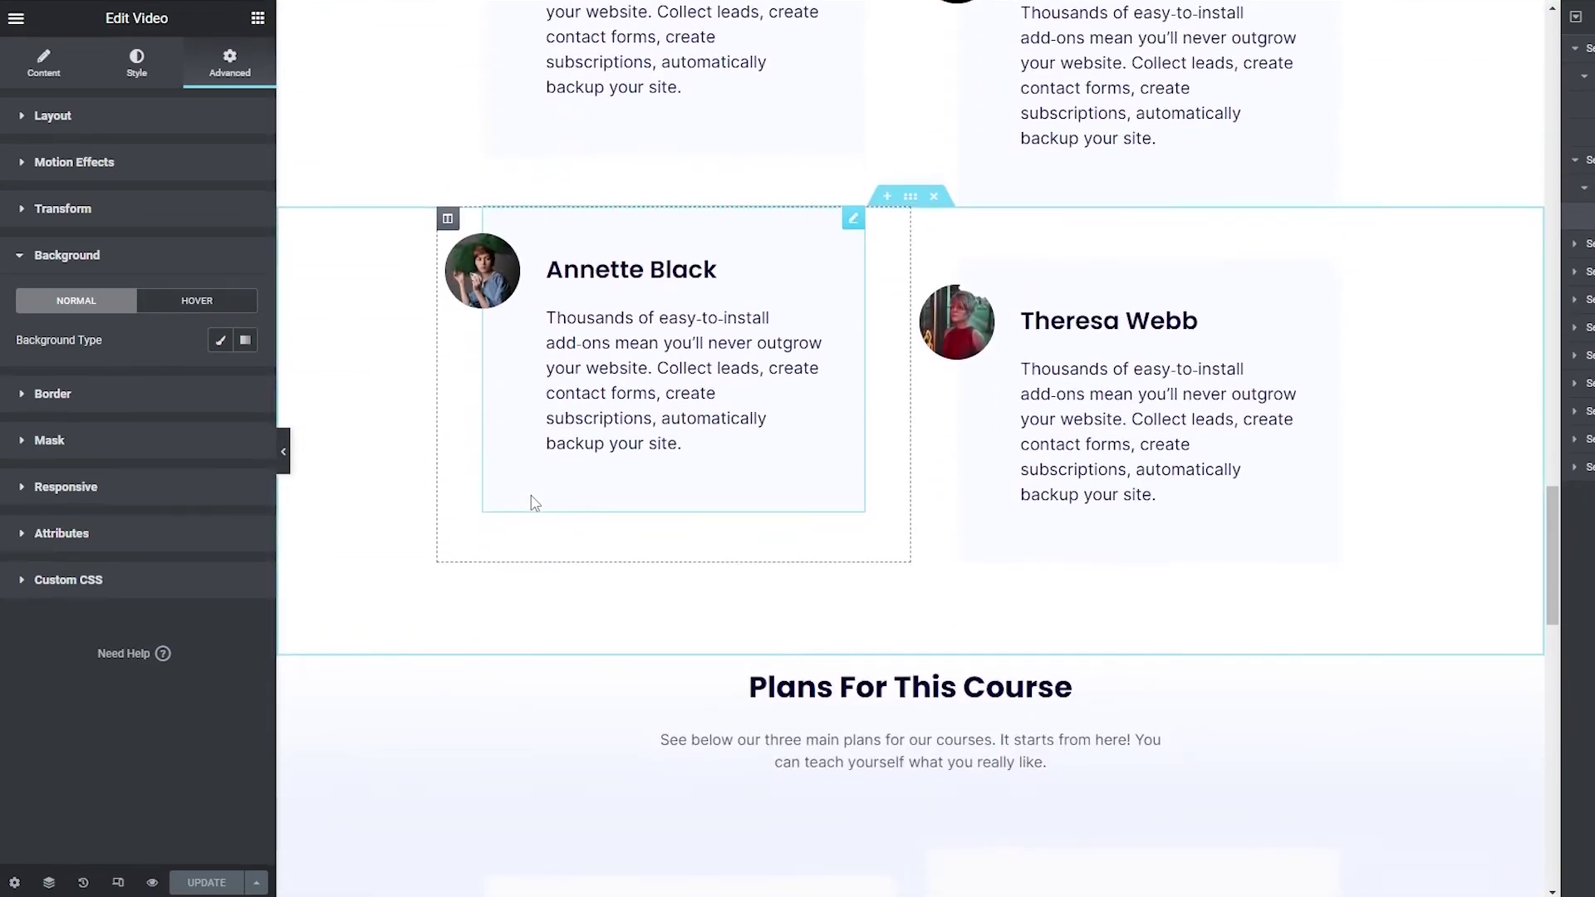
scroll(535, 503, up, 12)
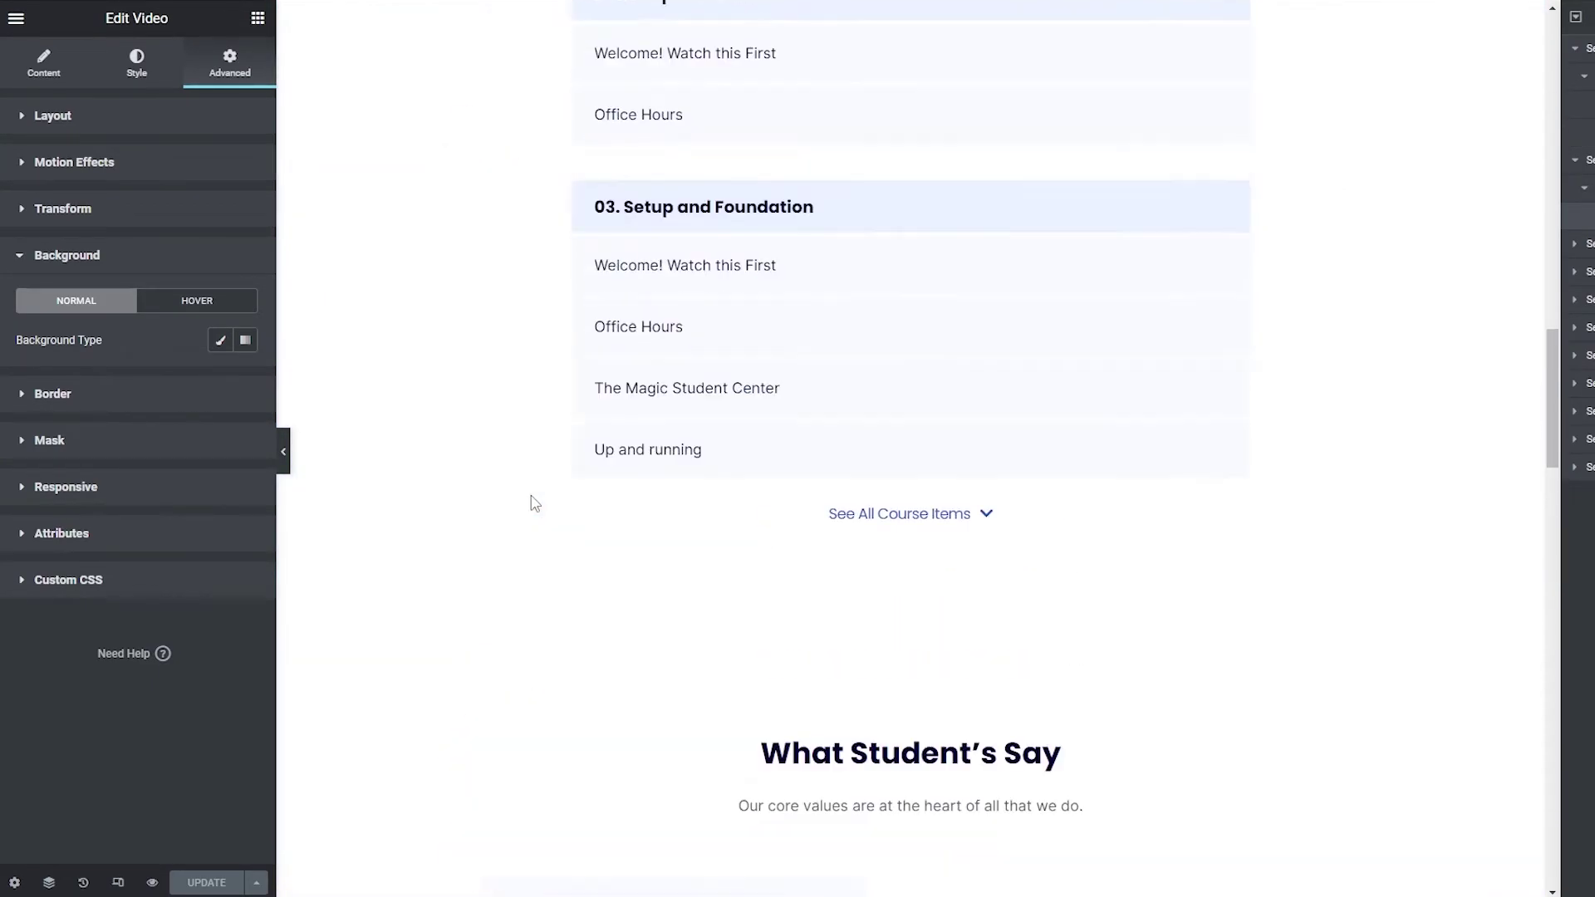
scroll(563, 135, up, 5)
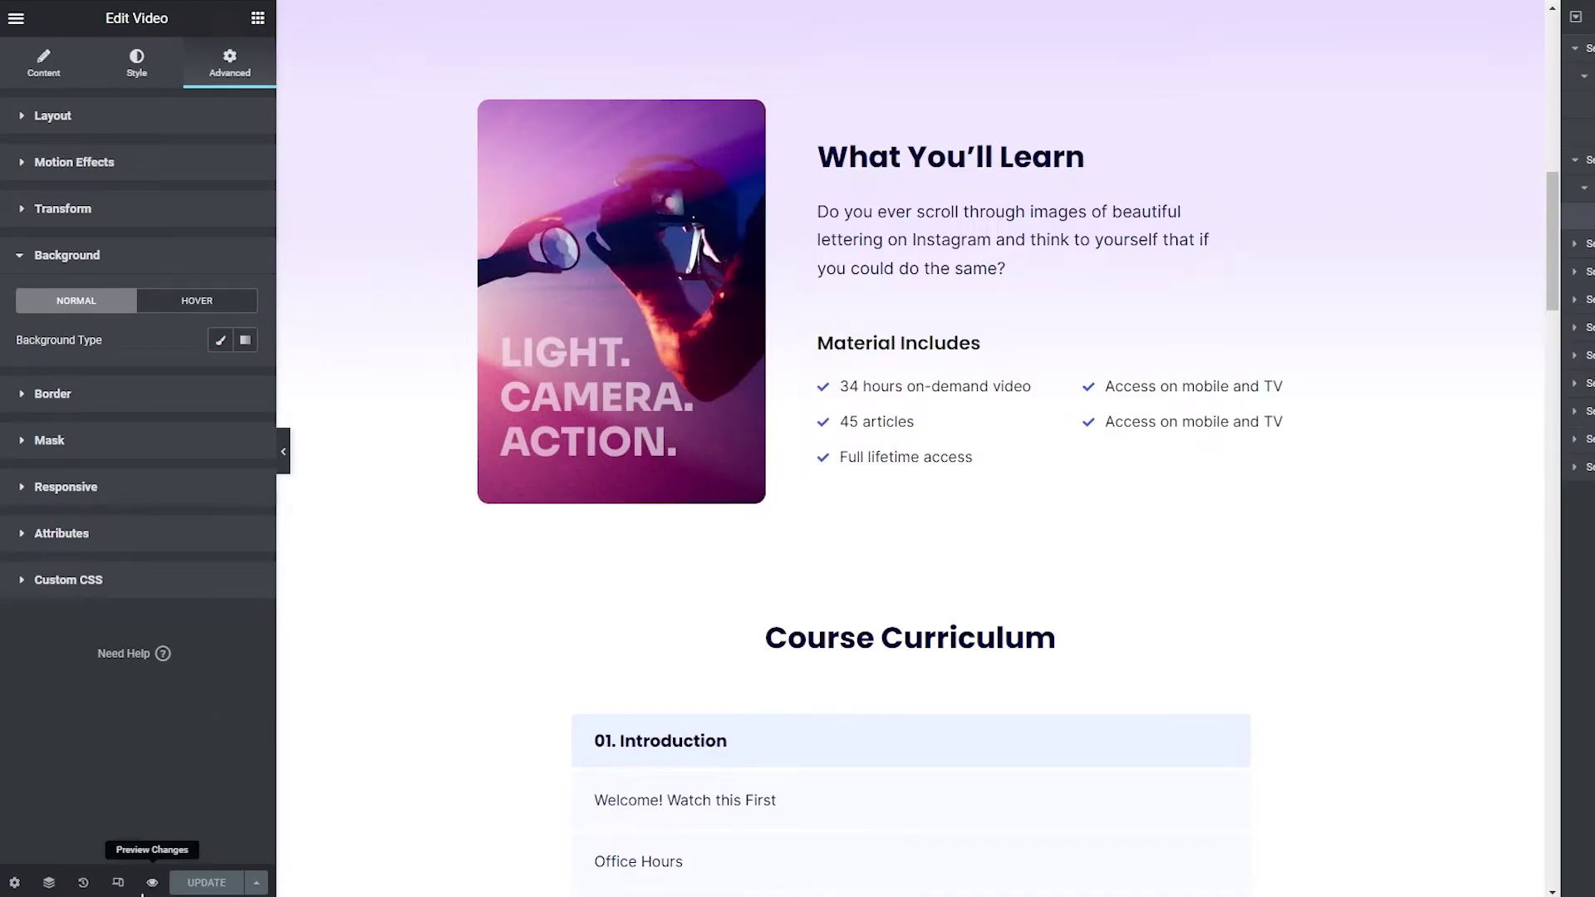
click(152, 883)
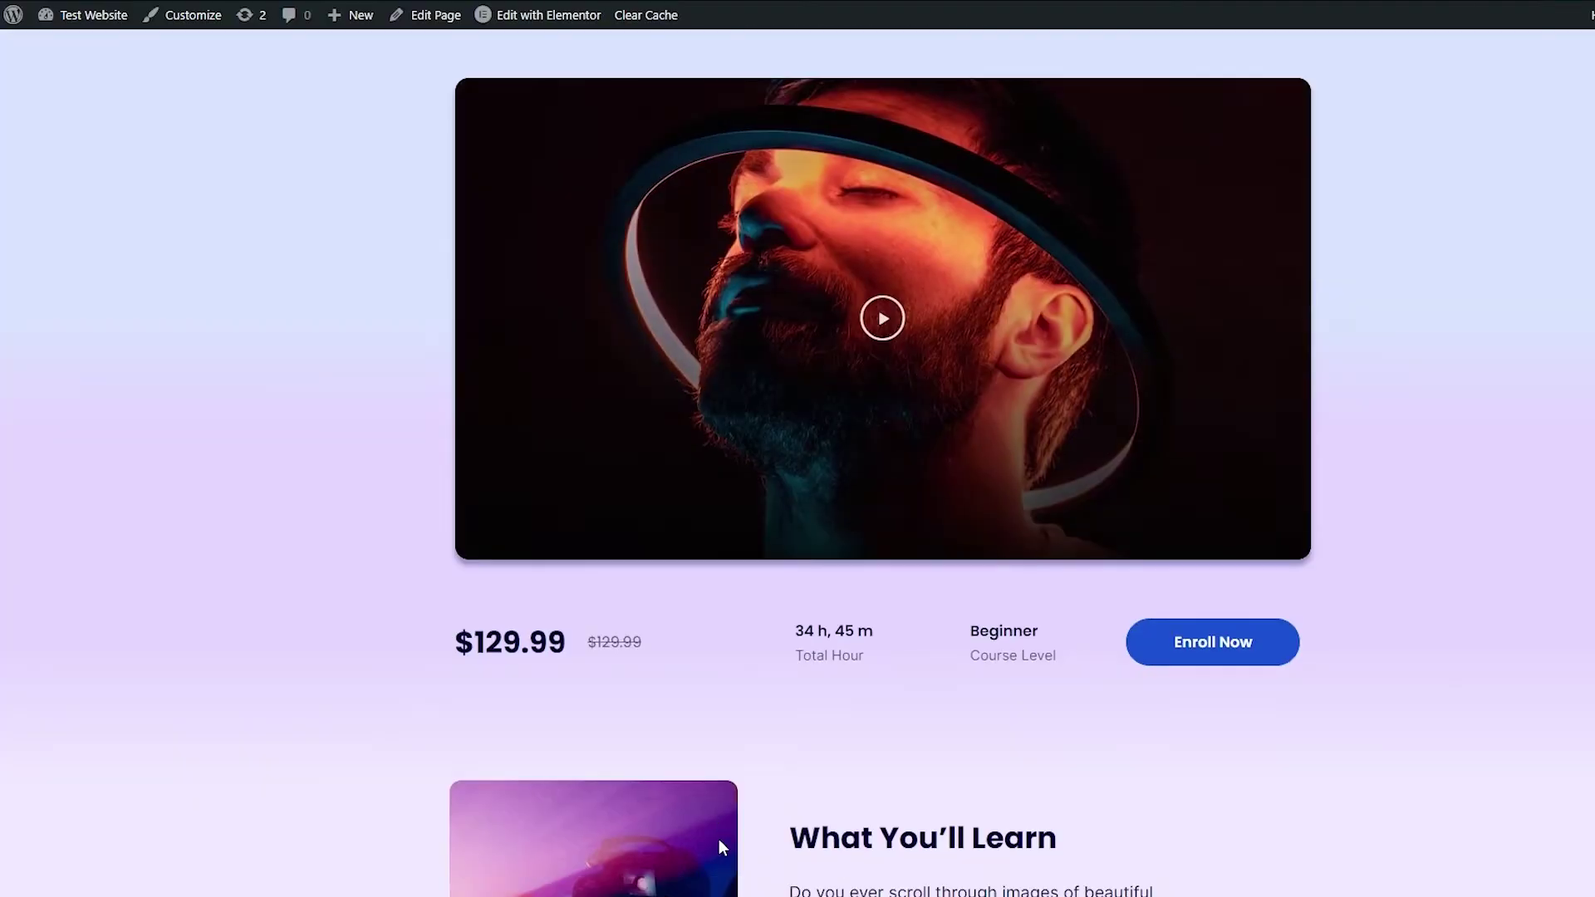
scroll(719, 839, down, 7)
scroll(780, 652, up, 2)
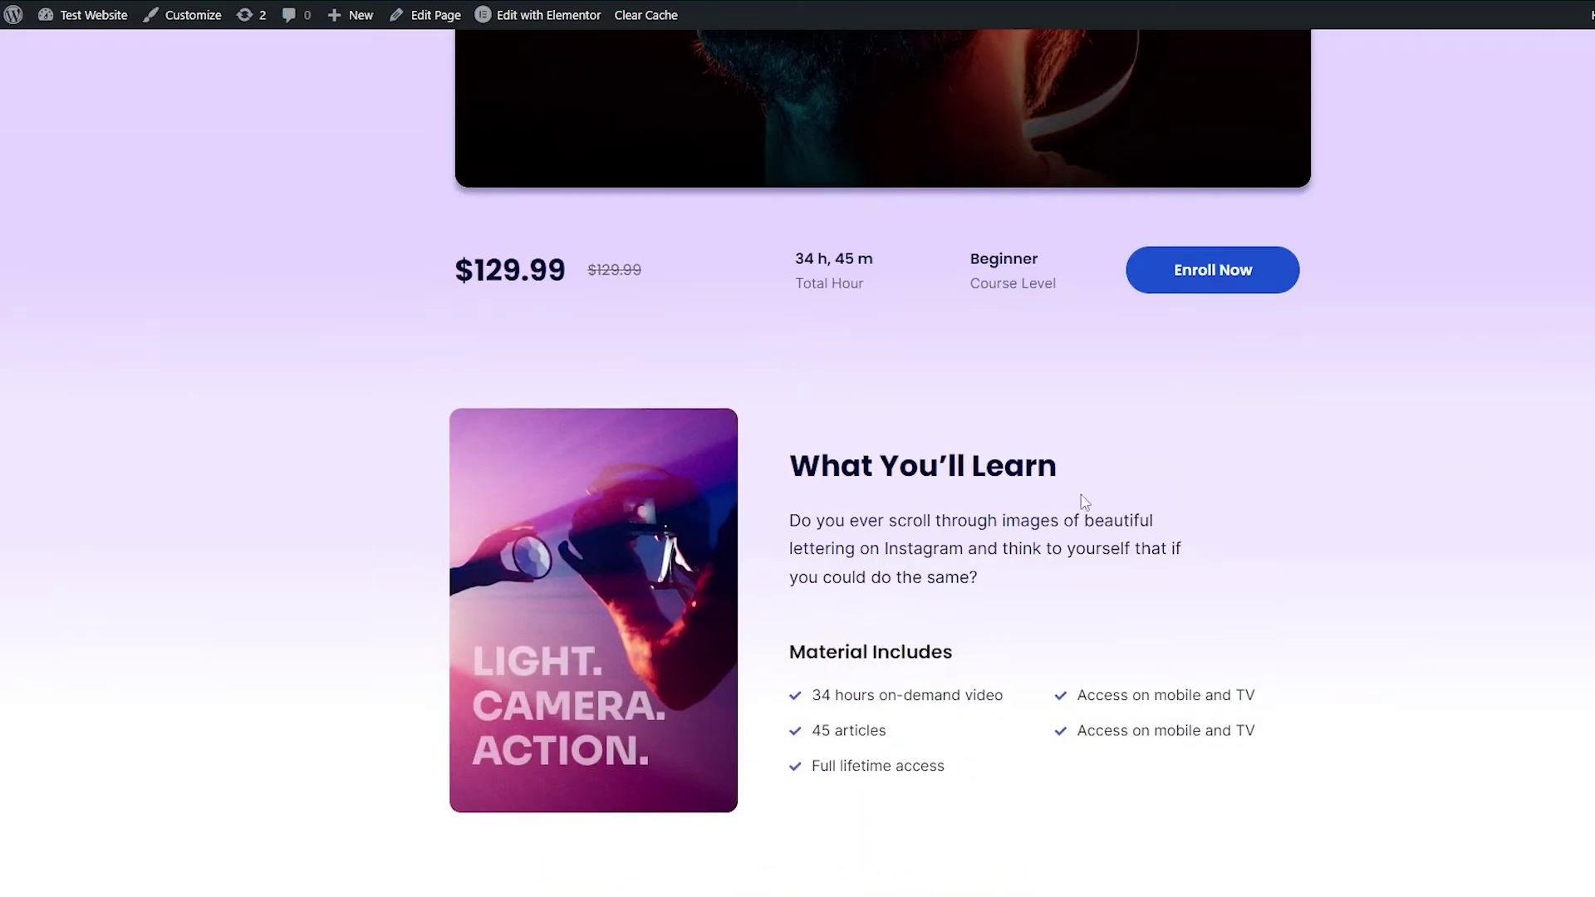
Check the Enroll Now and Single Course links on the site and review the course page down to the curriculum
click(1206, 281)
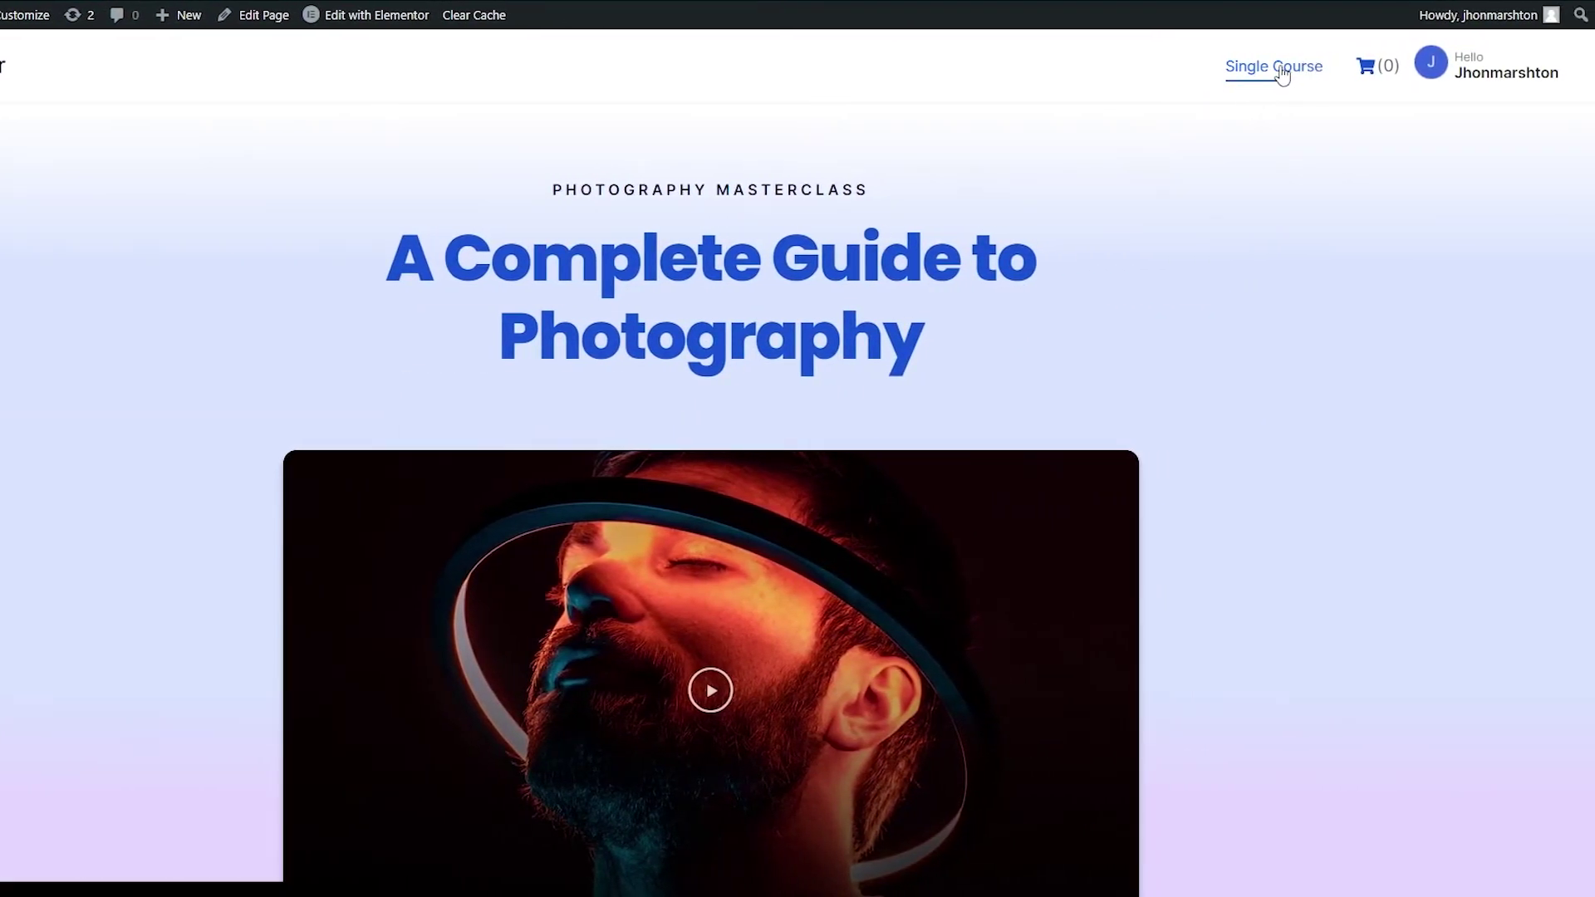
click(1217, 83)
scroll(739, 482, down, 10)
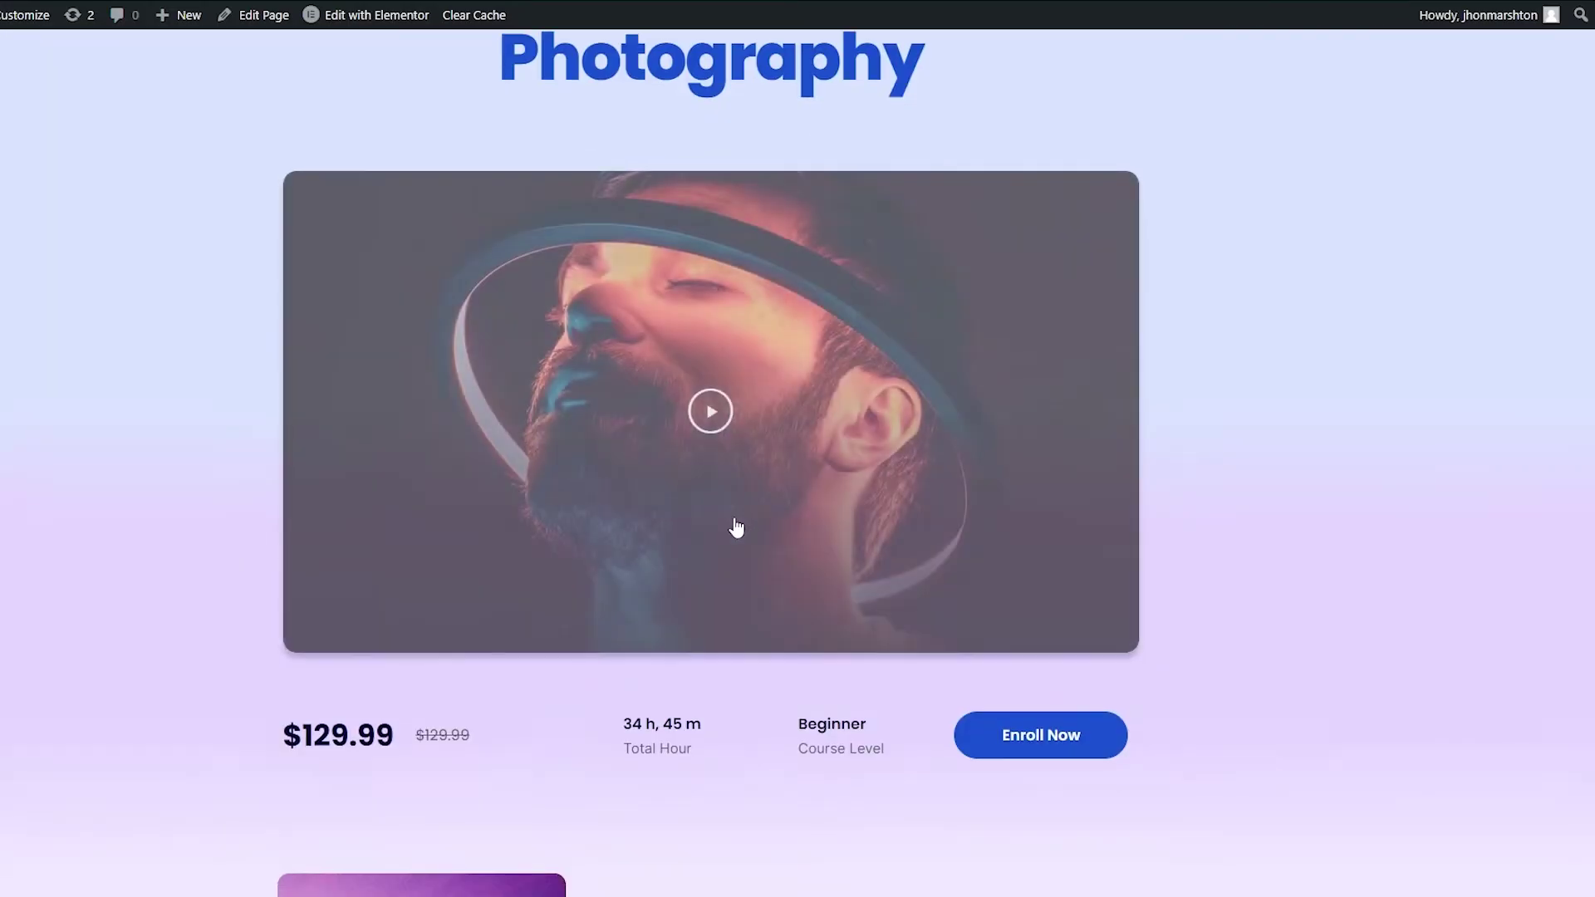
scroll(790, 508, down, 1)
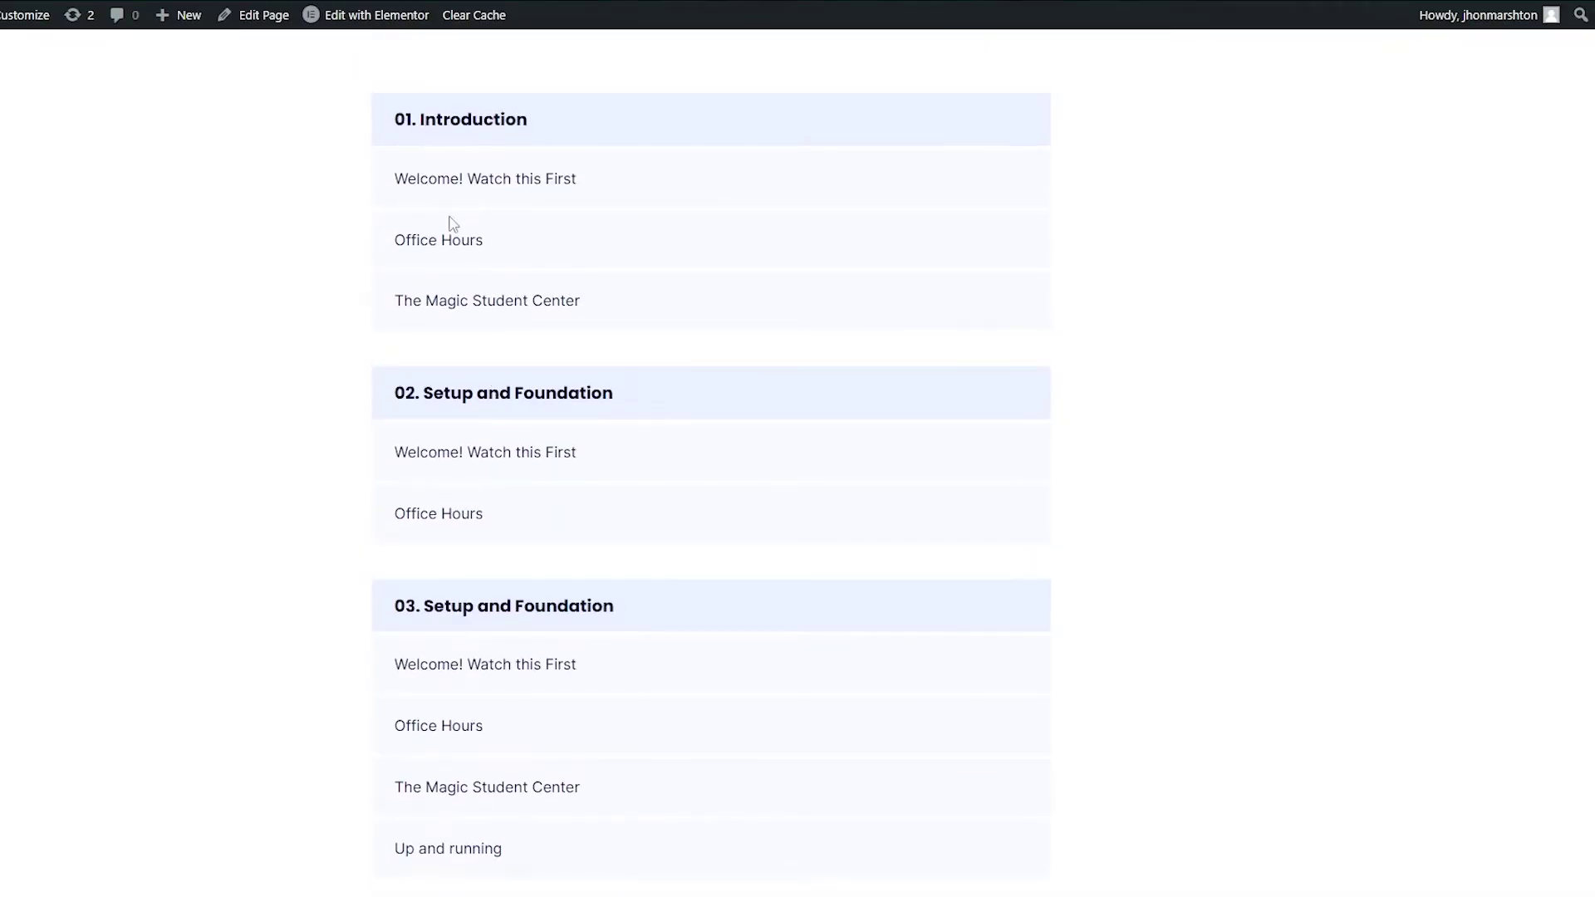
scroll(452, 224, down, 3)
scroll(528, 420, up, 5)
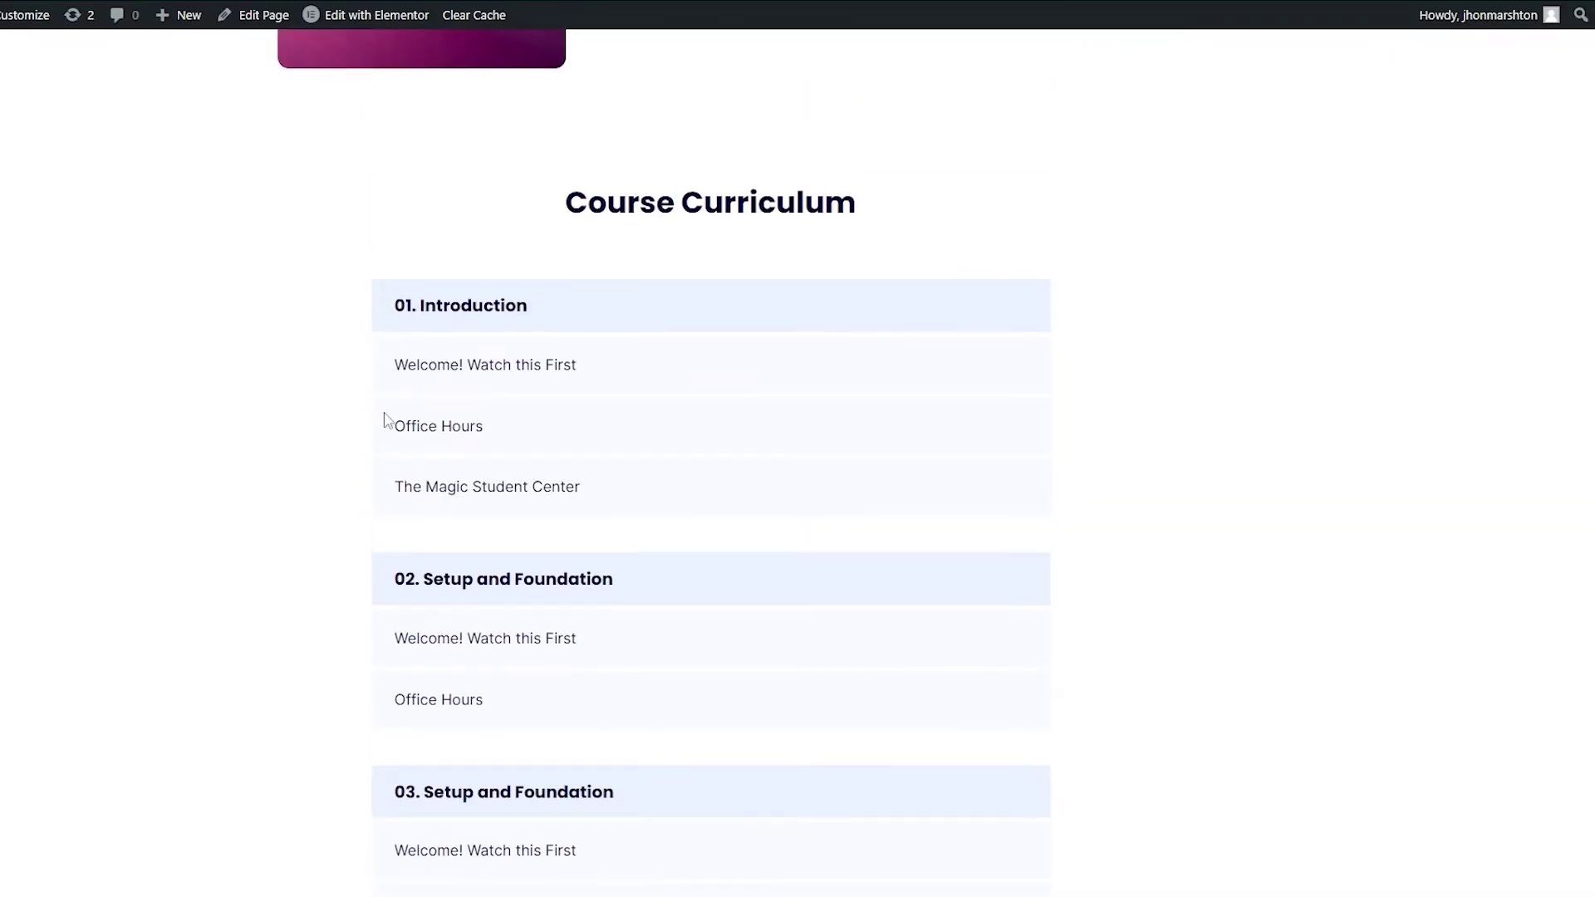
Examine the lessons listed in the Introduction and Setup and Foundation sections of the Course Curriculum
triple_click(418, 433)
drag(407, 486, 780, 495)
scroll(781, 495, down, 4)
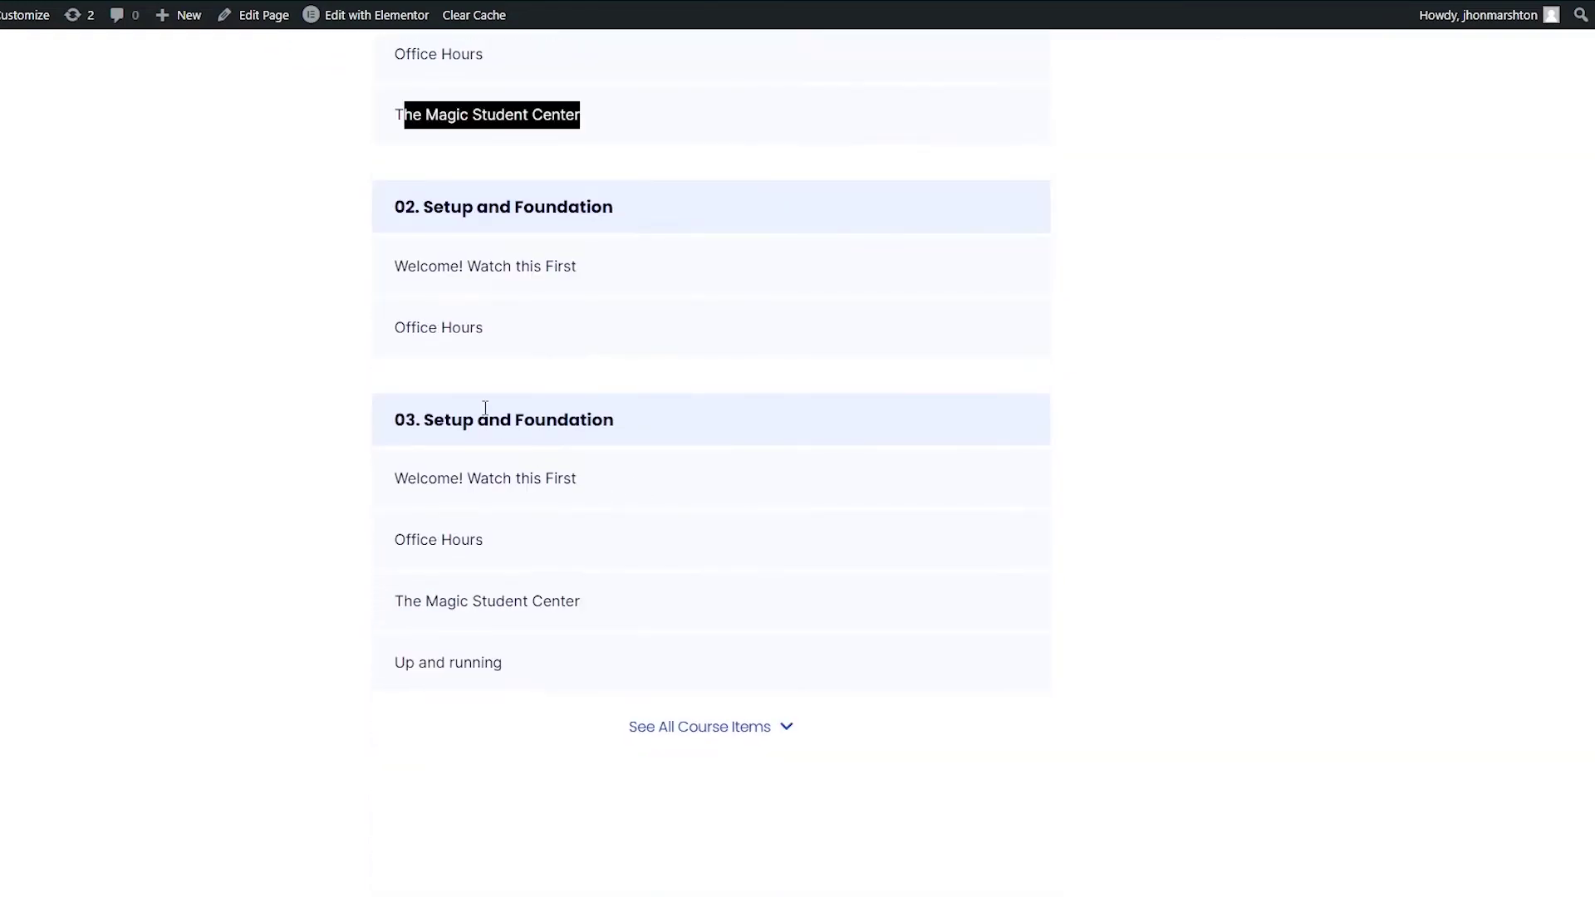
click(408, 260)
drag(408, 260, 362, 337)
triple_click(398, 330)
scroll(687, 609, down, 6)
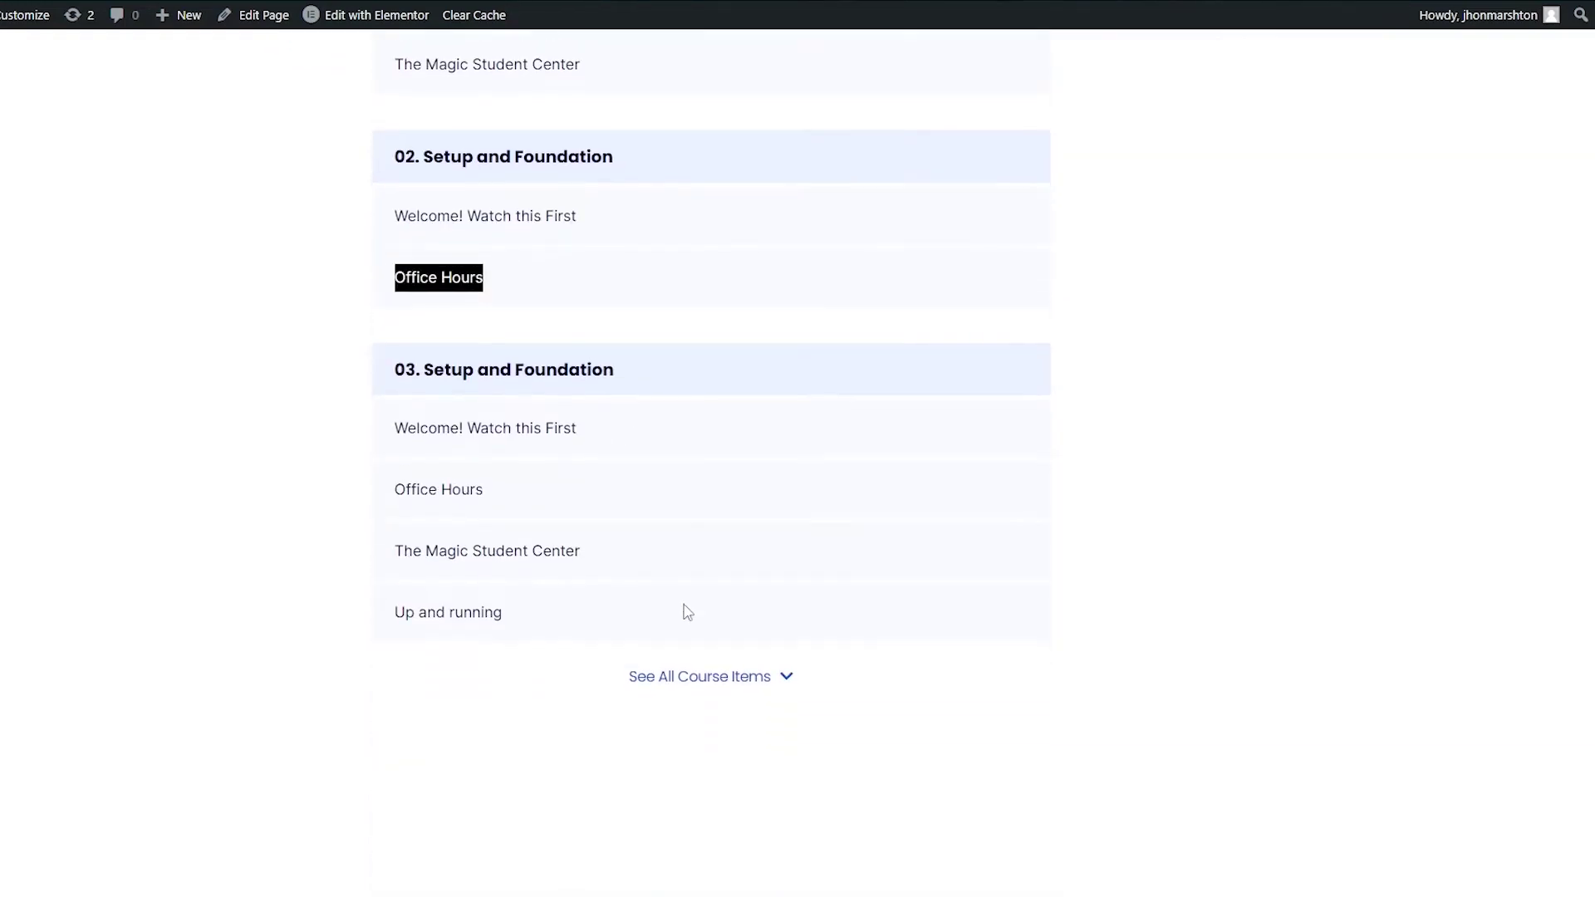
scroll(710, 177, up, 15)
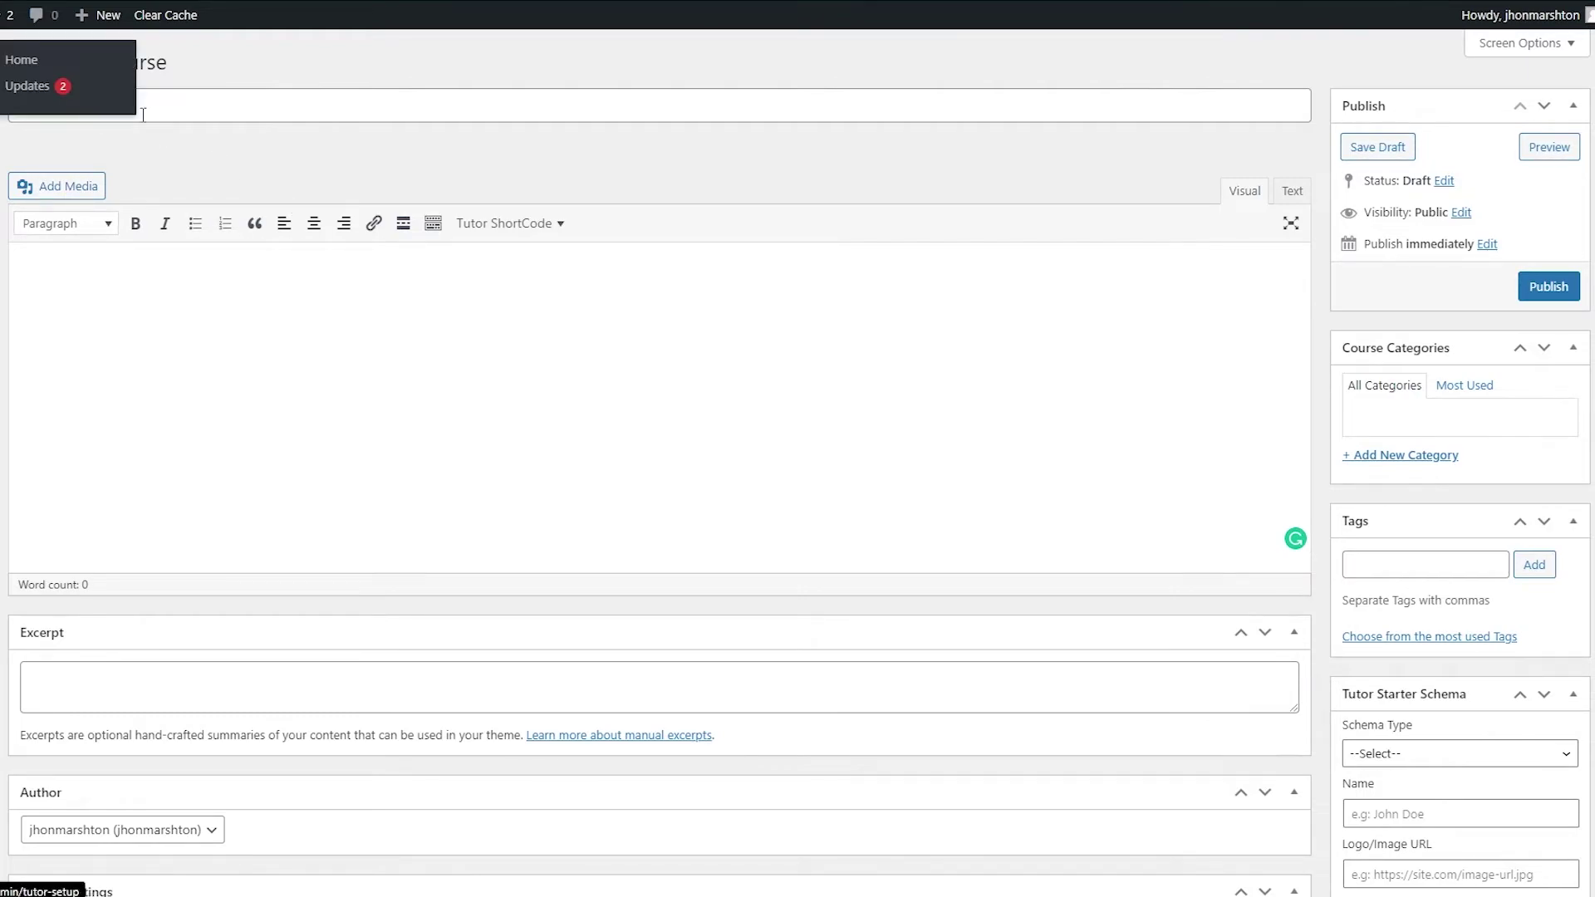
Title the new course "Photography Master Class" and clear the stray letter from its description
mouse_move(51, 93)
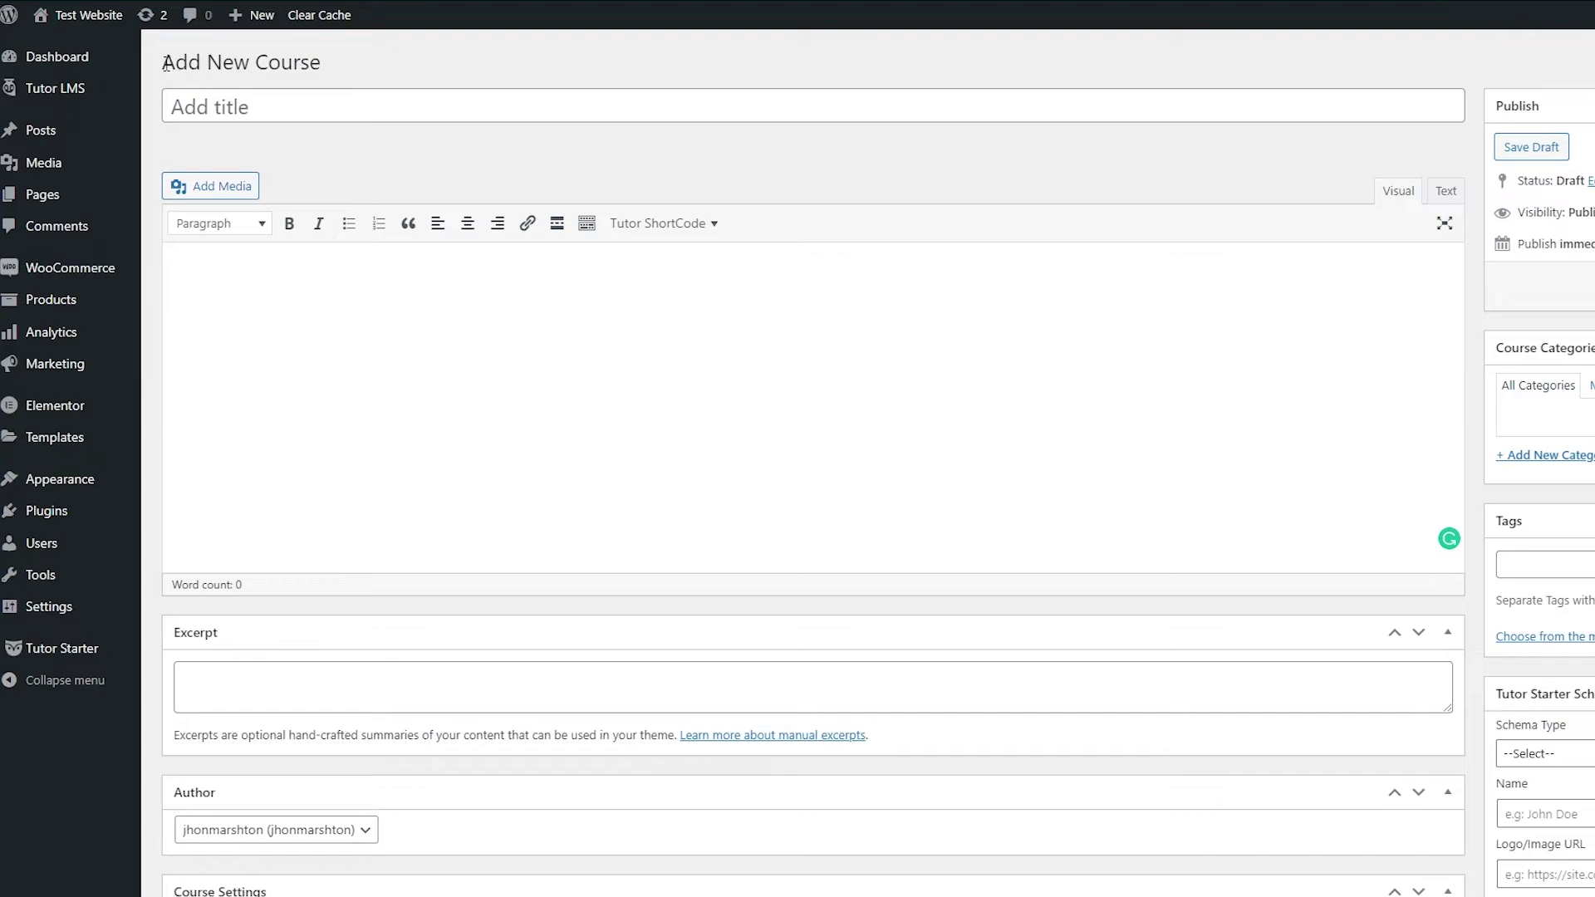
drag(166, 64, 374, 67)
click(369, 160)
click(199, 104)
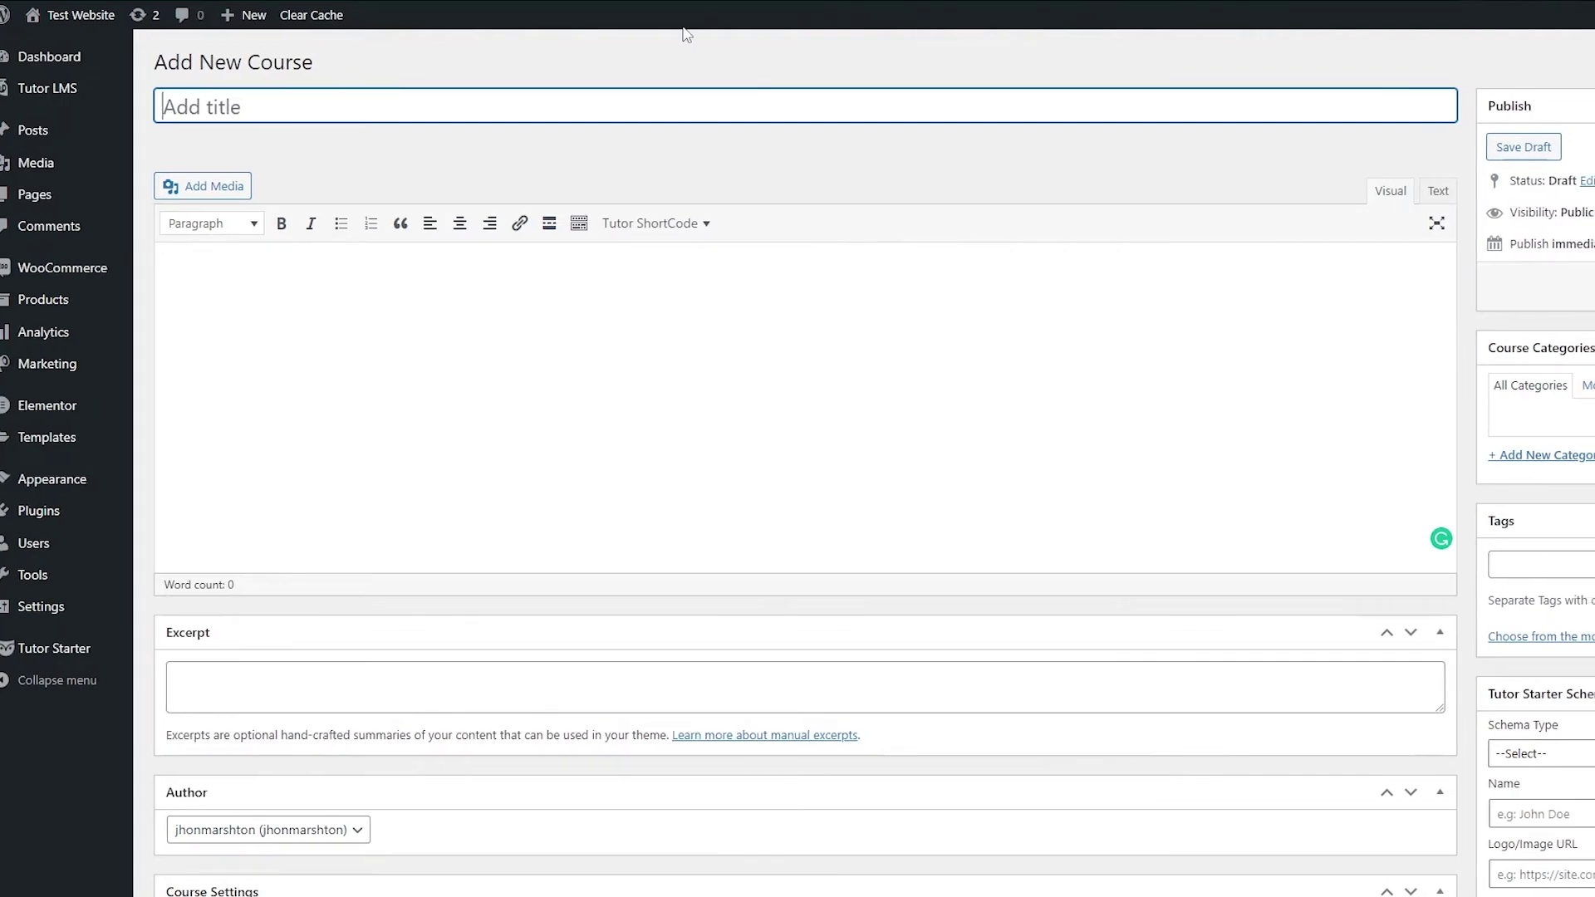
key(Tab)
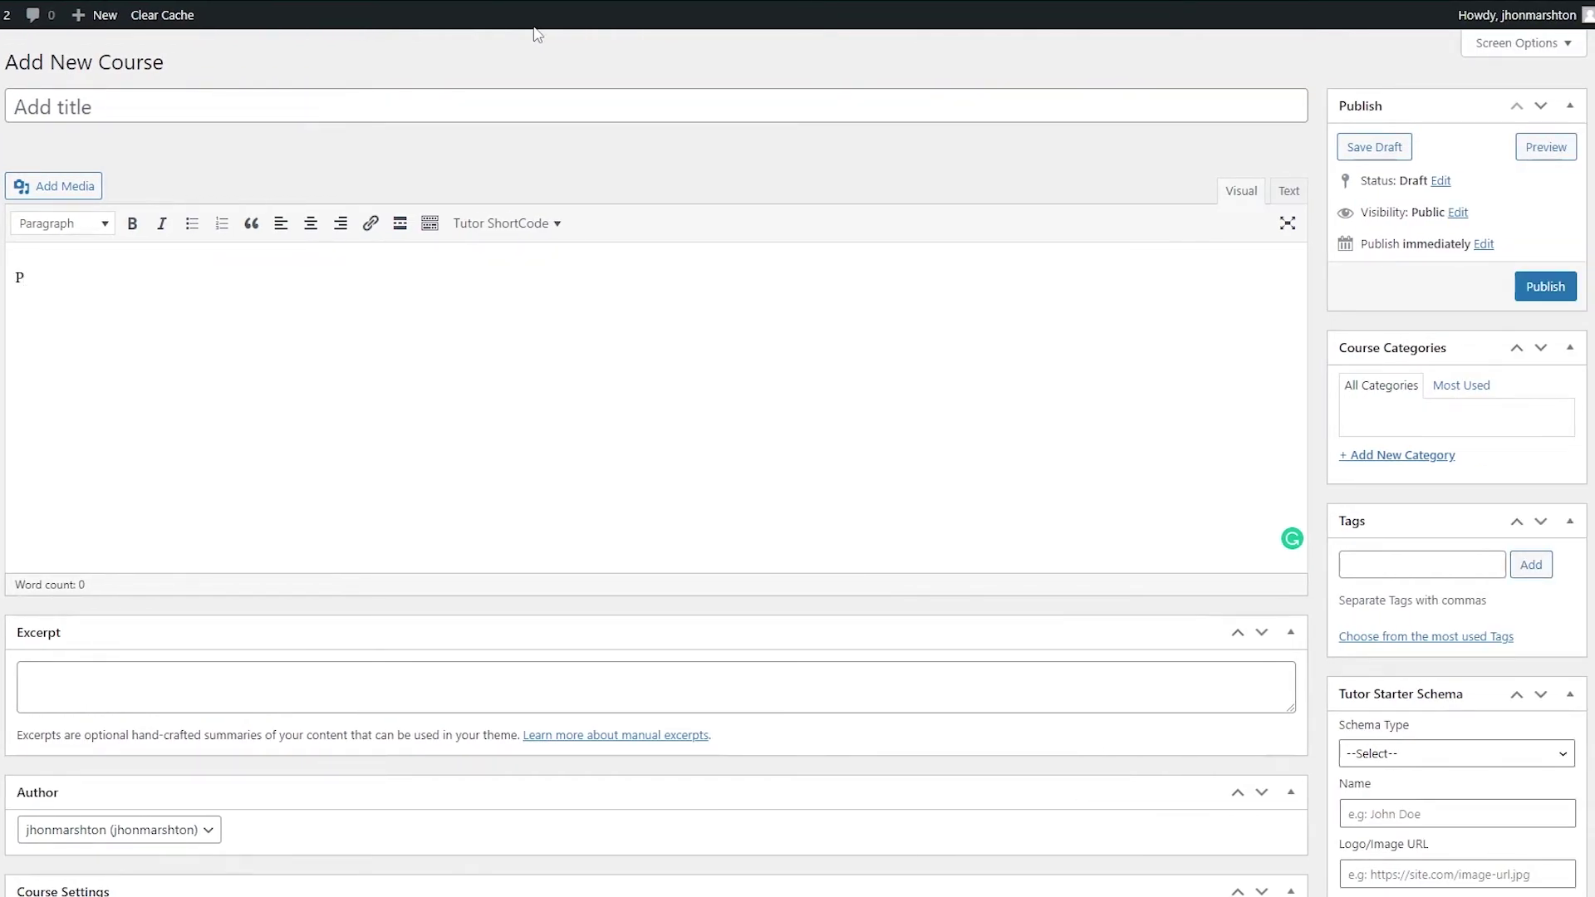
click(491, 95)
text(Photo)
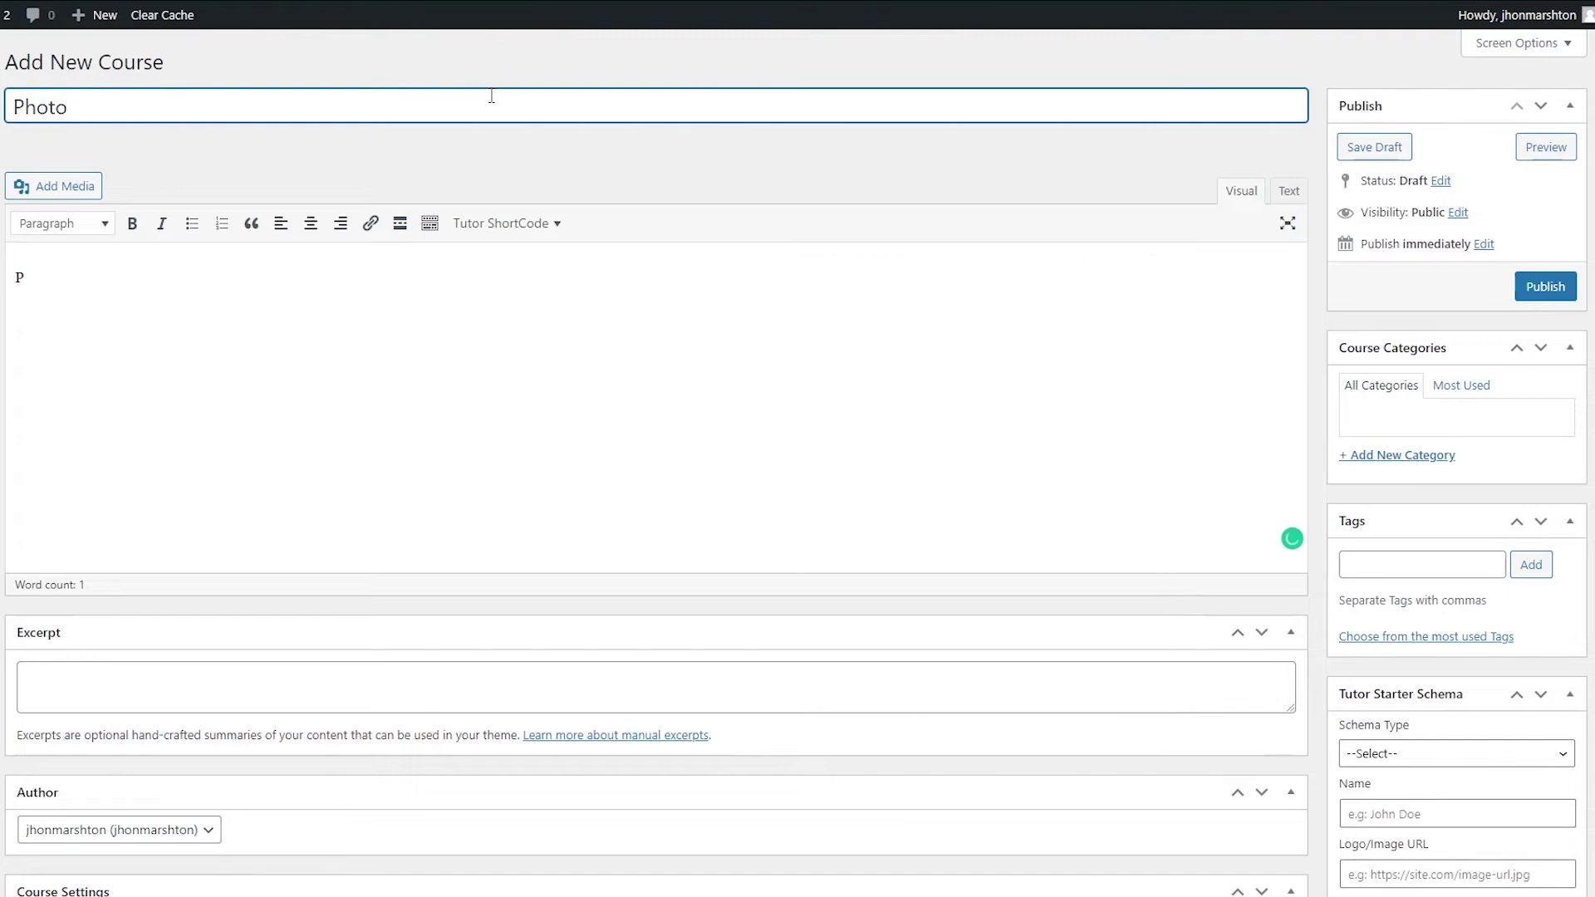
text(graphy Master Class)
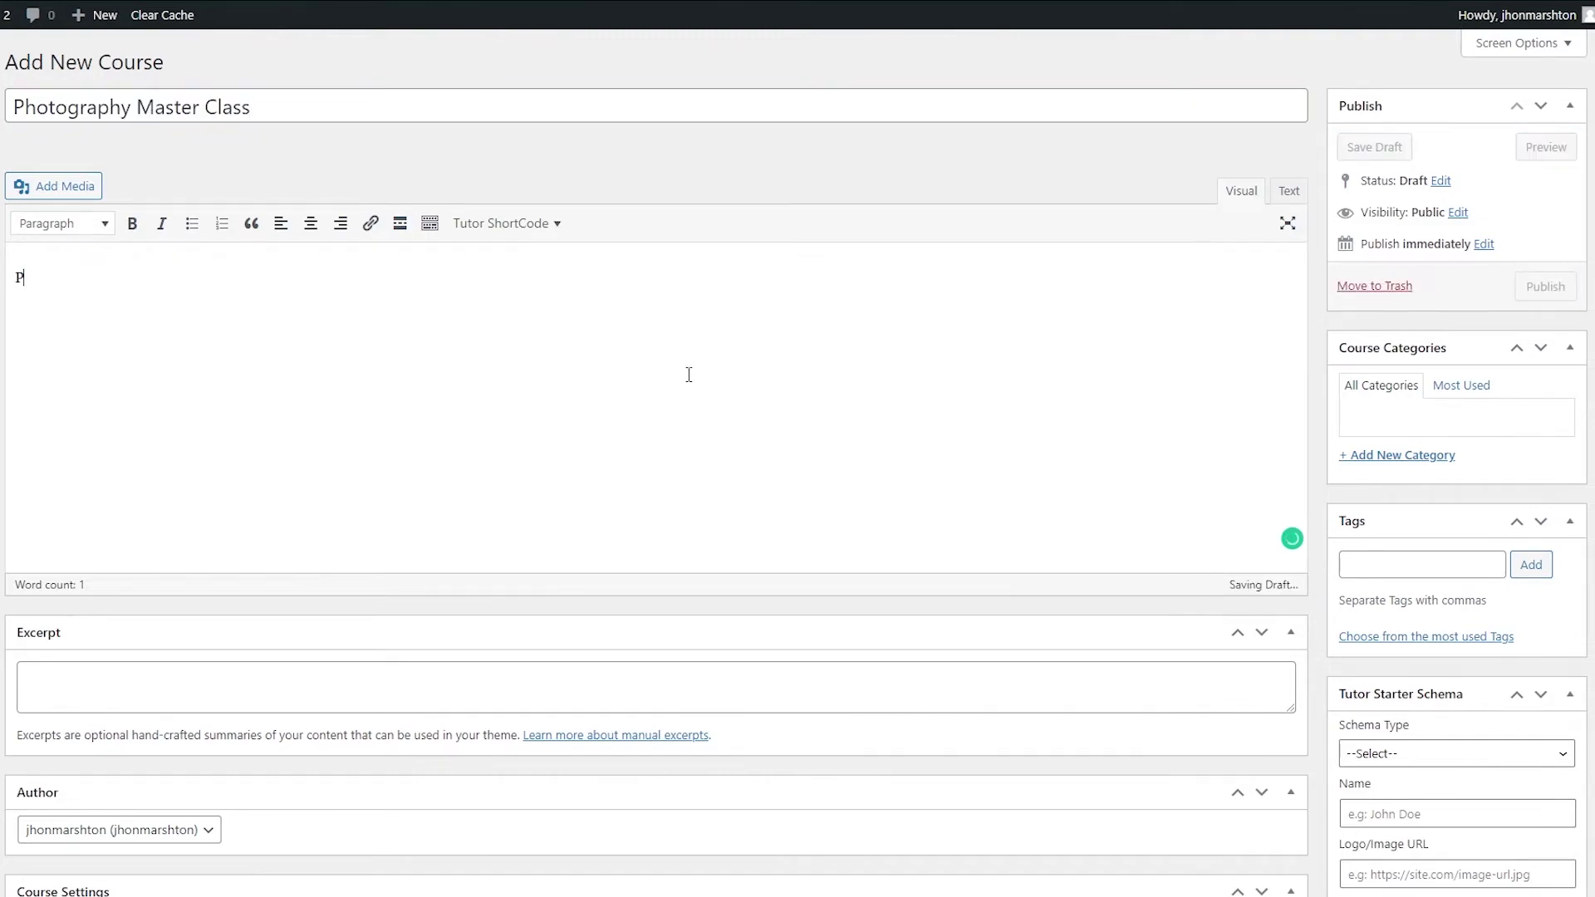
click(271, 267)
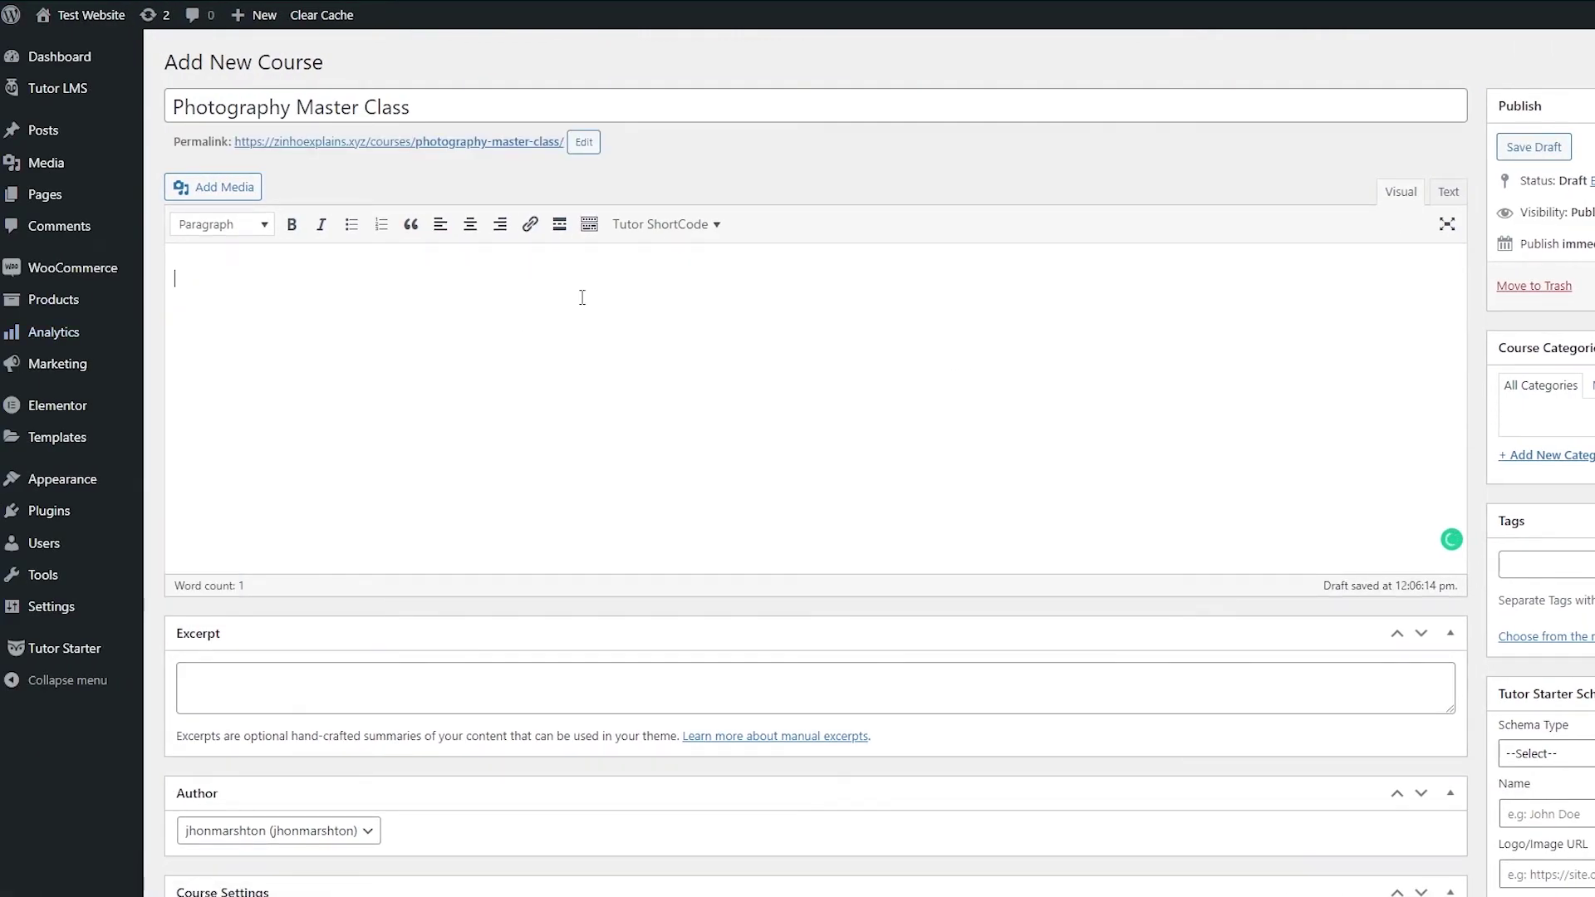
Set the course's maximum students to 2 and enable its Q&A section
scroll(815, 389, down, 5)
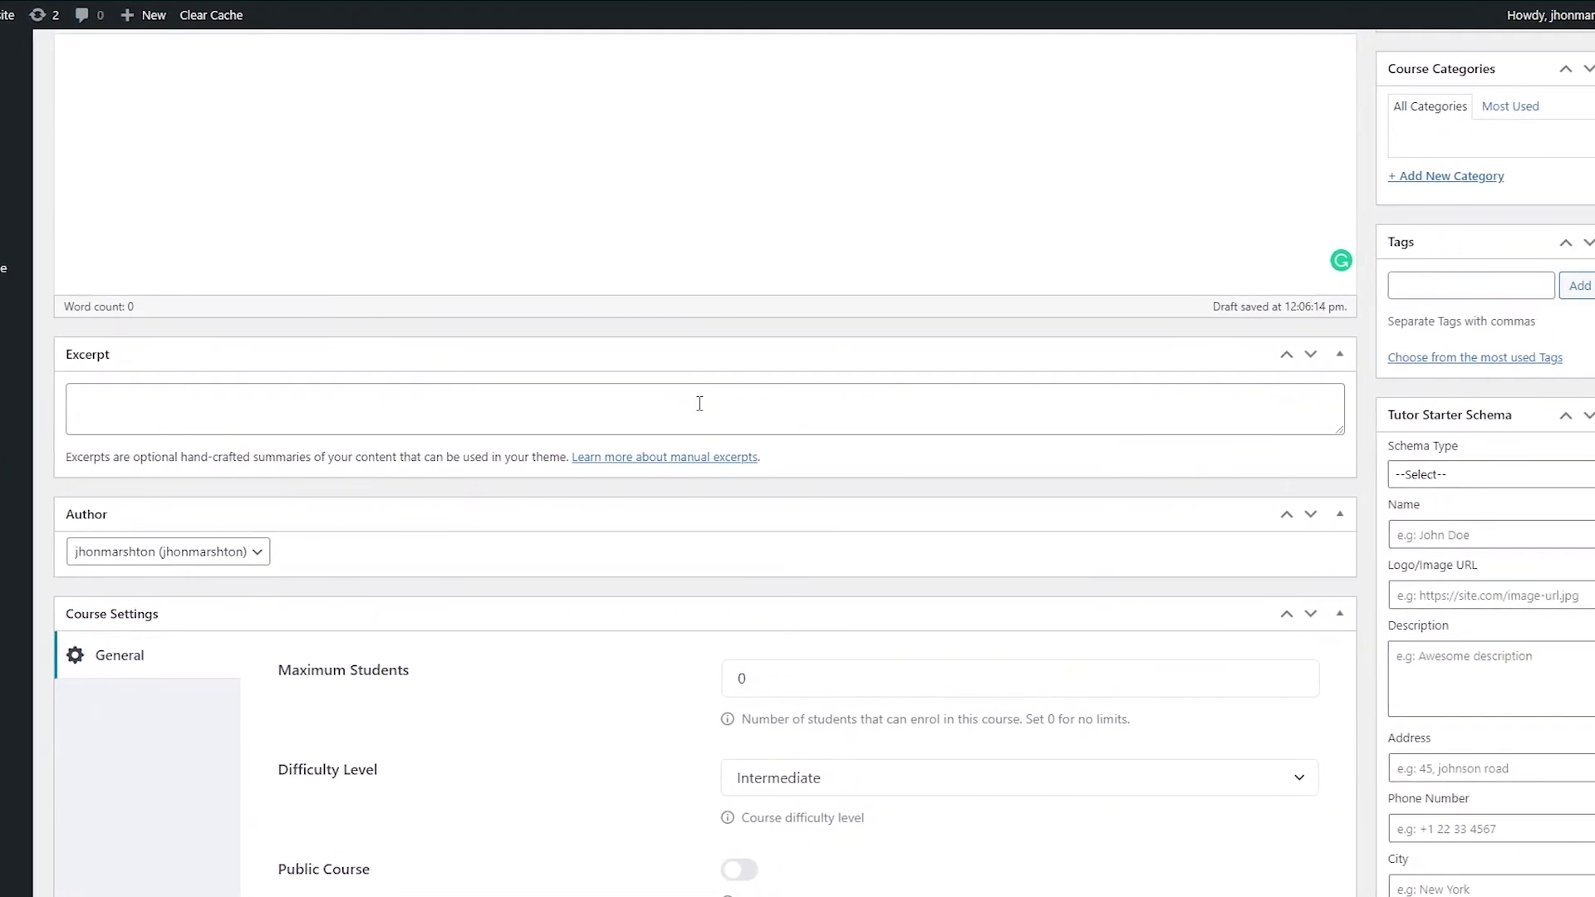
scroll(467, 582, down, 5)
click(768, 214)
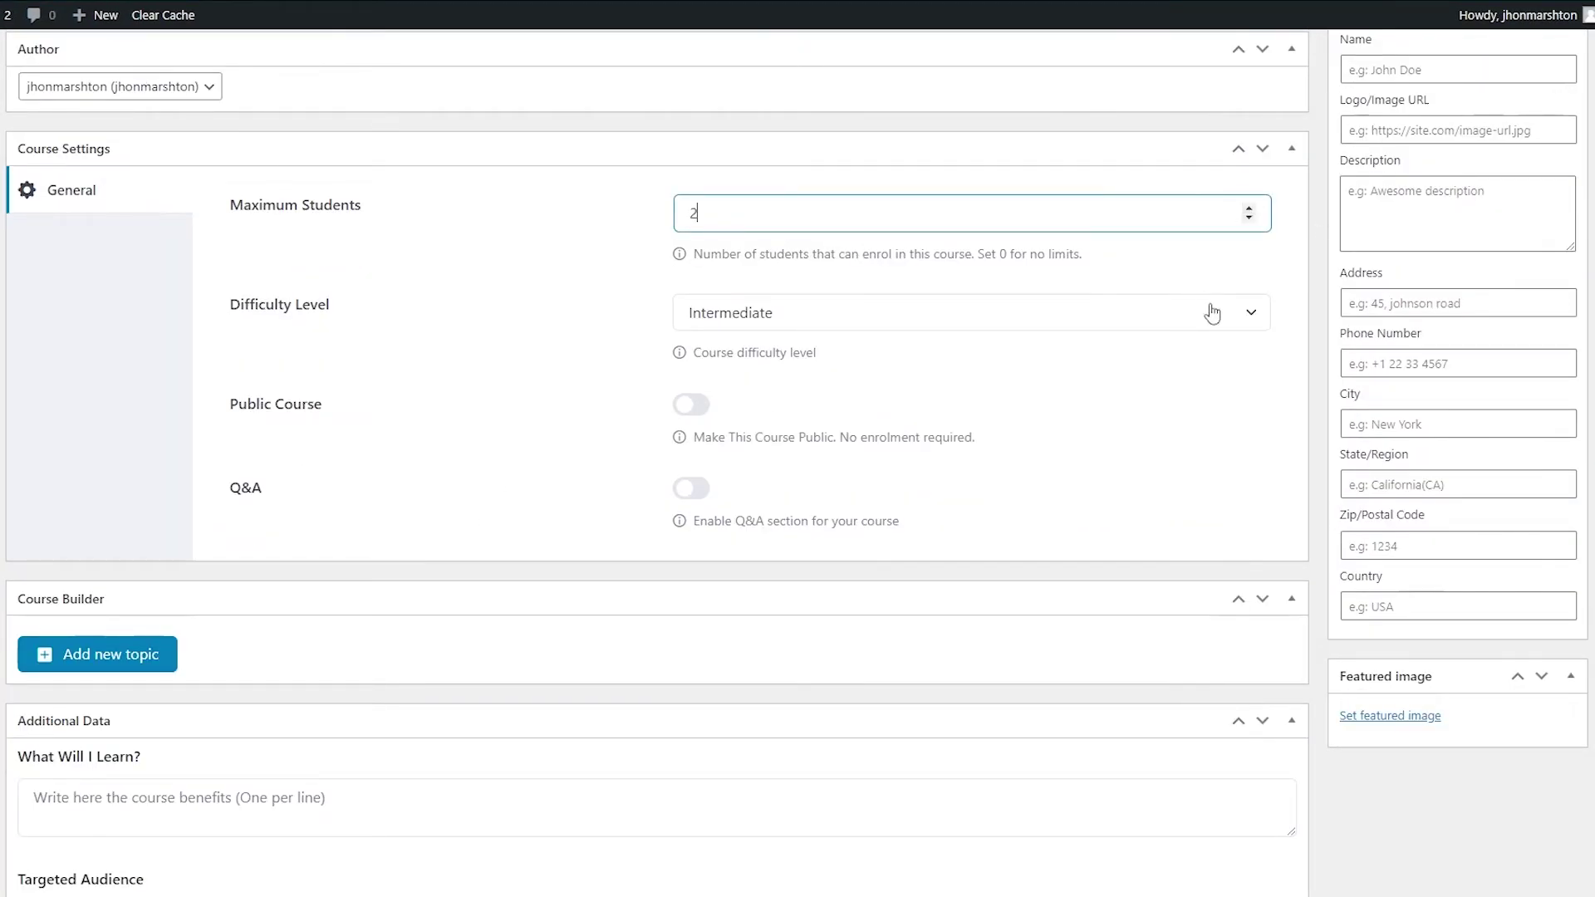
scroll(698, 453, down, 1)
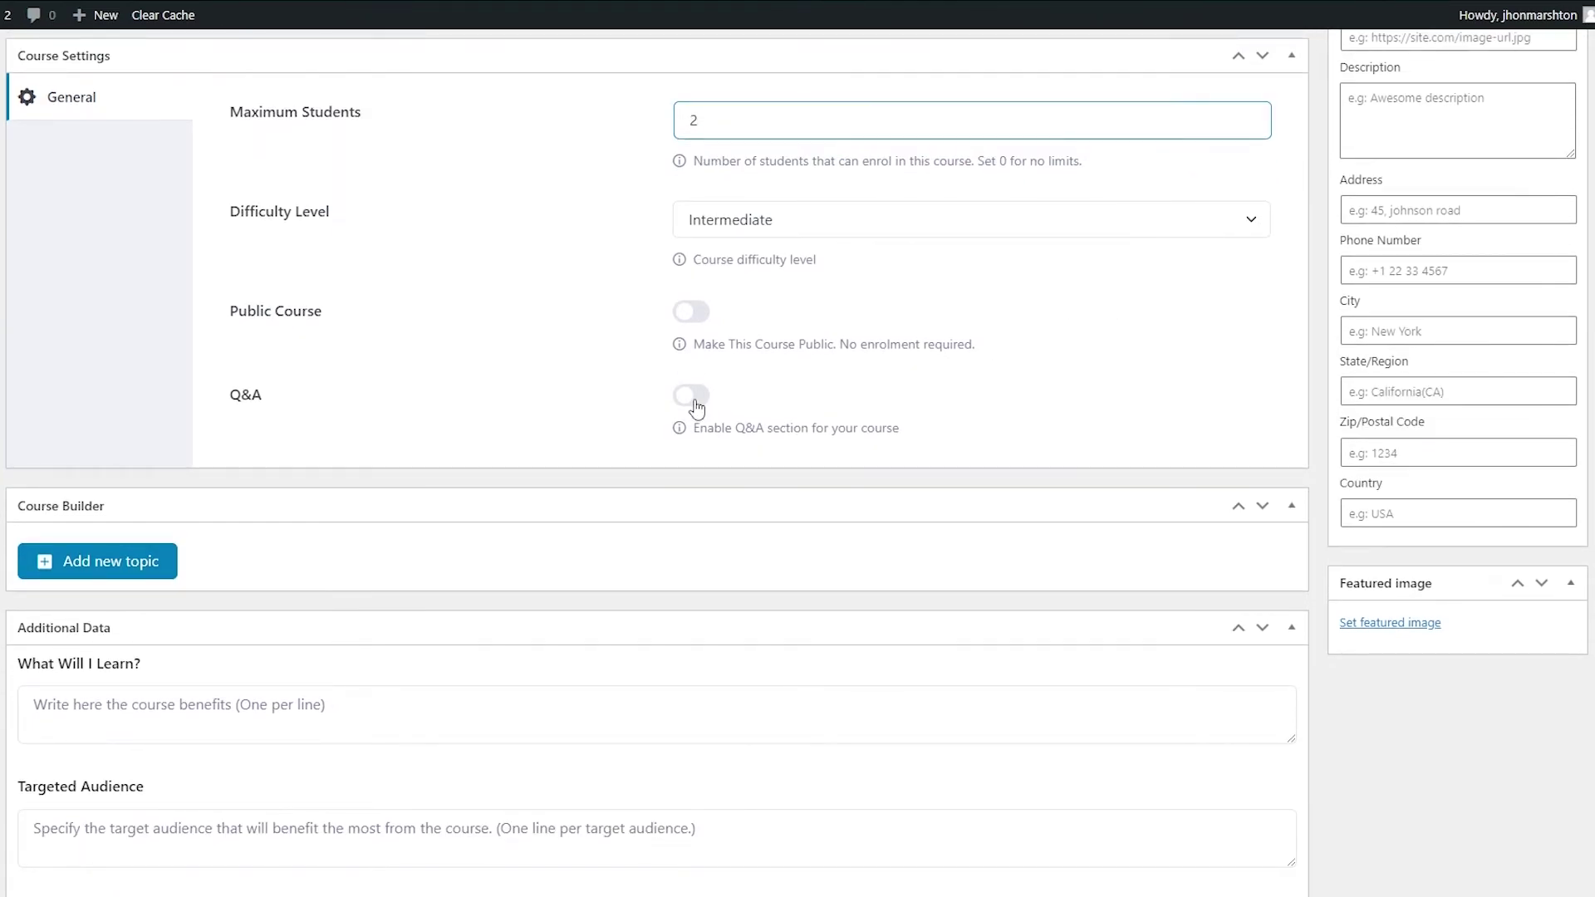
click(691, 405)
Review the What Will I Learn and Targeted Audience fields in the course's additional data
scroll(205, 565, down, 4)
scroll(204, 565, down, 1)
click(154, 357)
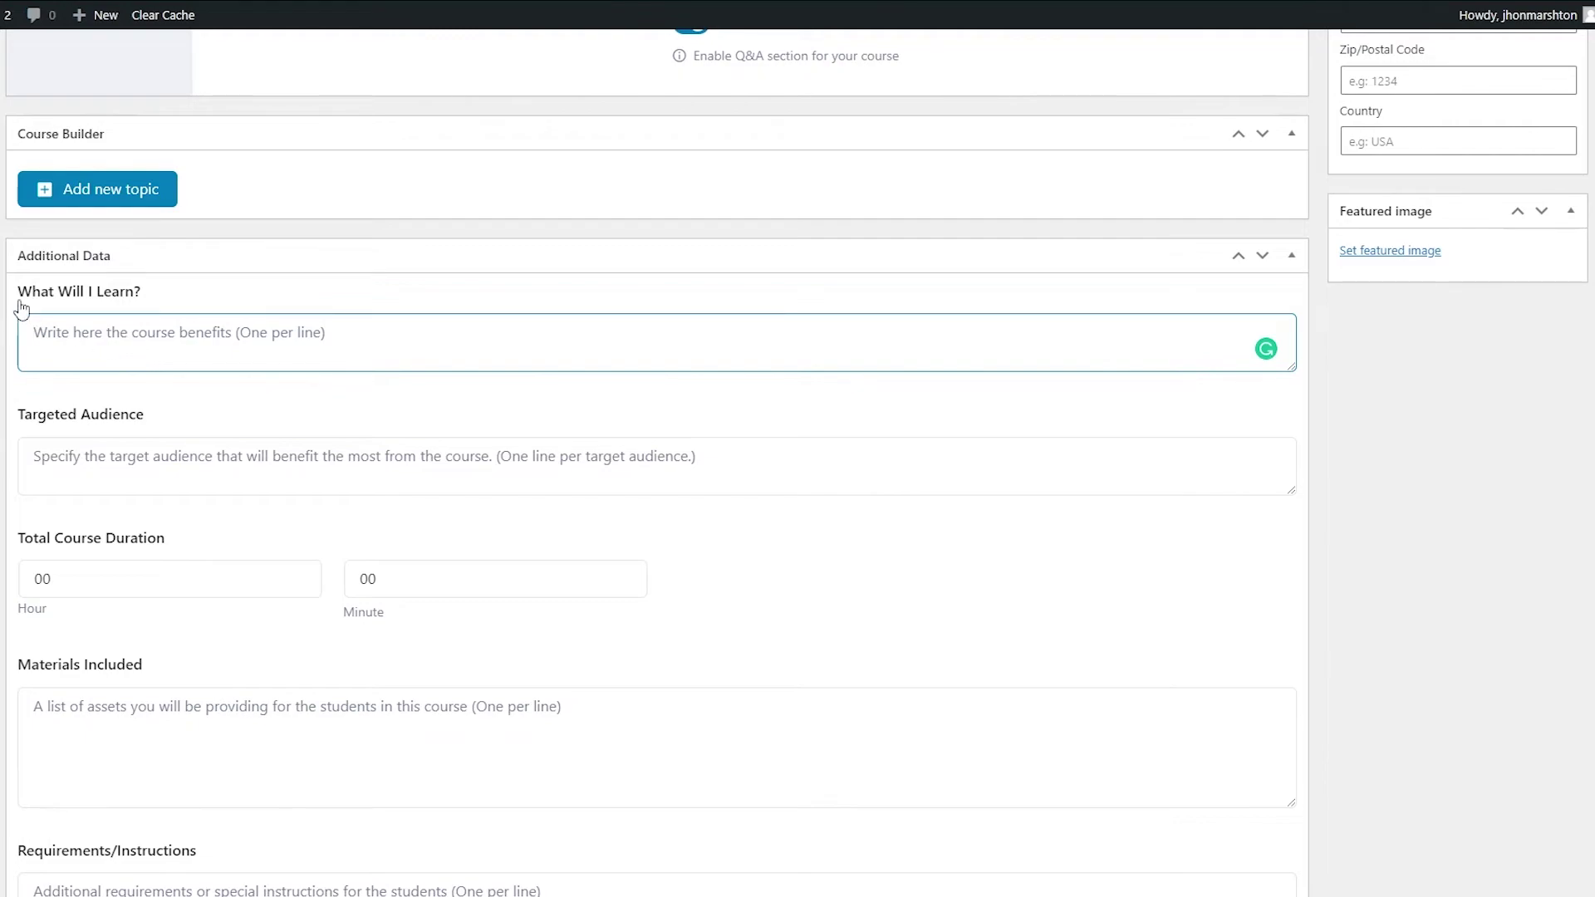
drag(21, 307, 66, 308)
click(113, 341)
click(64, 449)
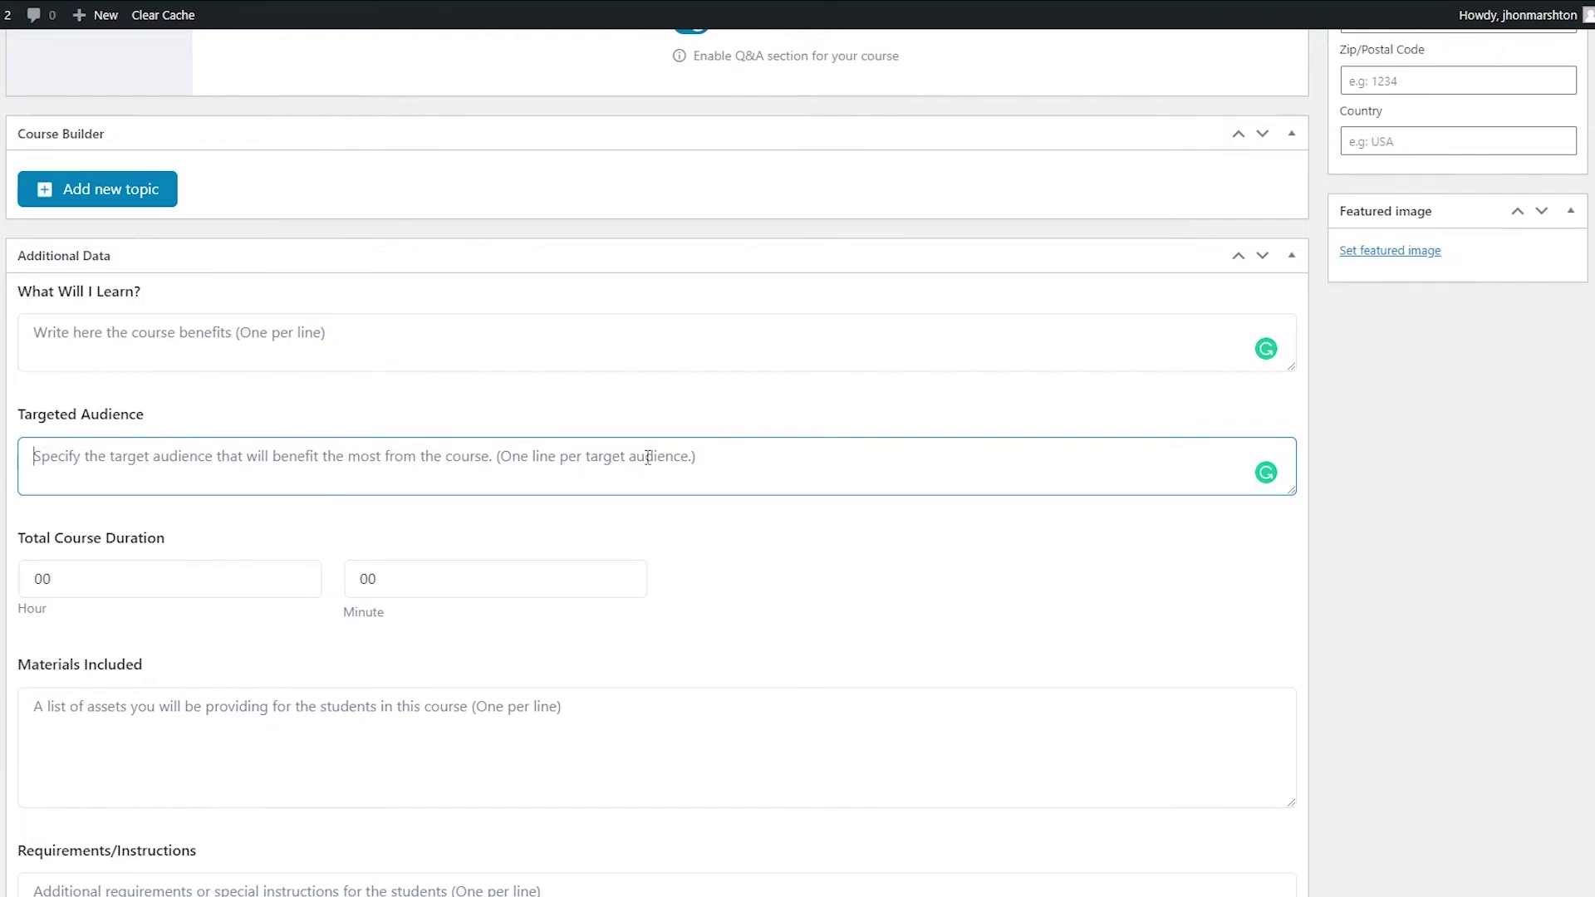
Set the total course duration to 1 hour 30 minutes
scroll(646, 459, down, 2)
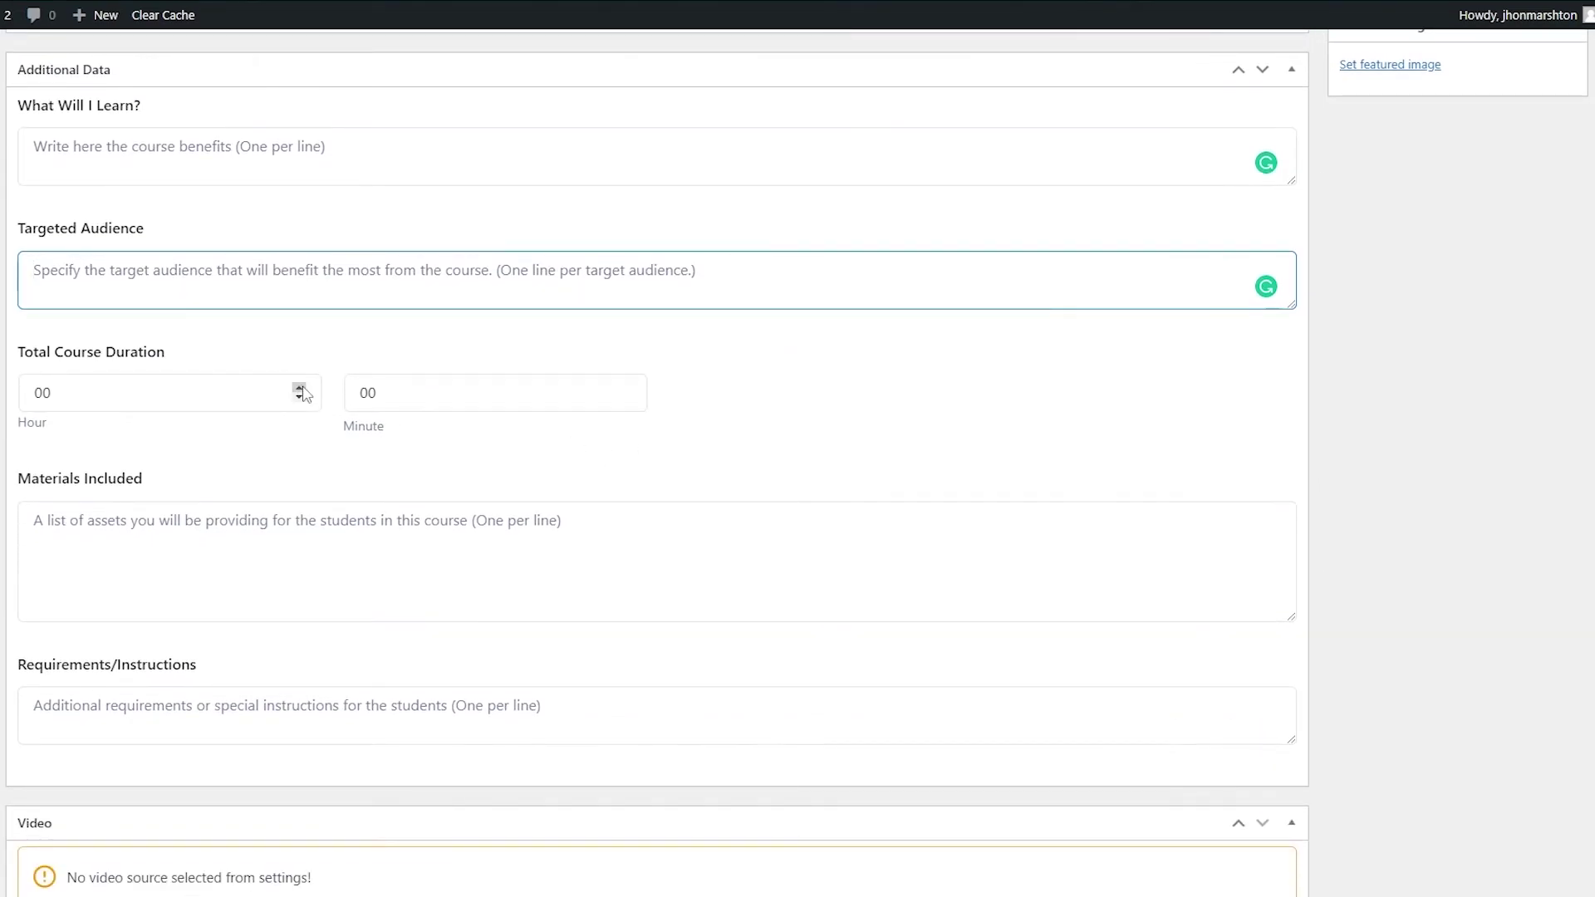
click(252, 395)
click(299, 388)
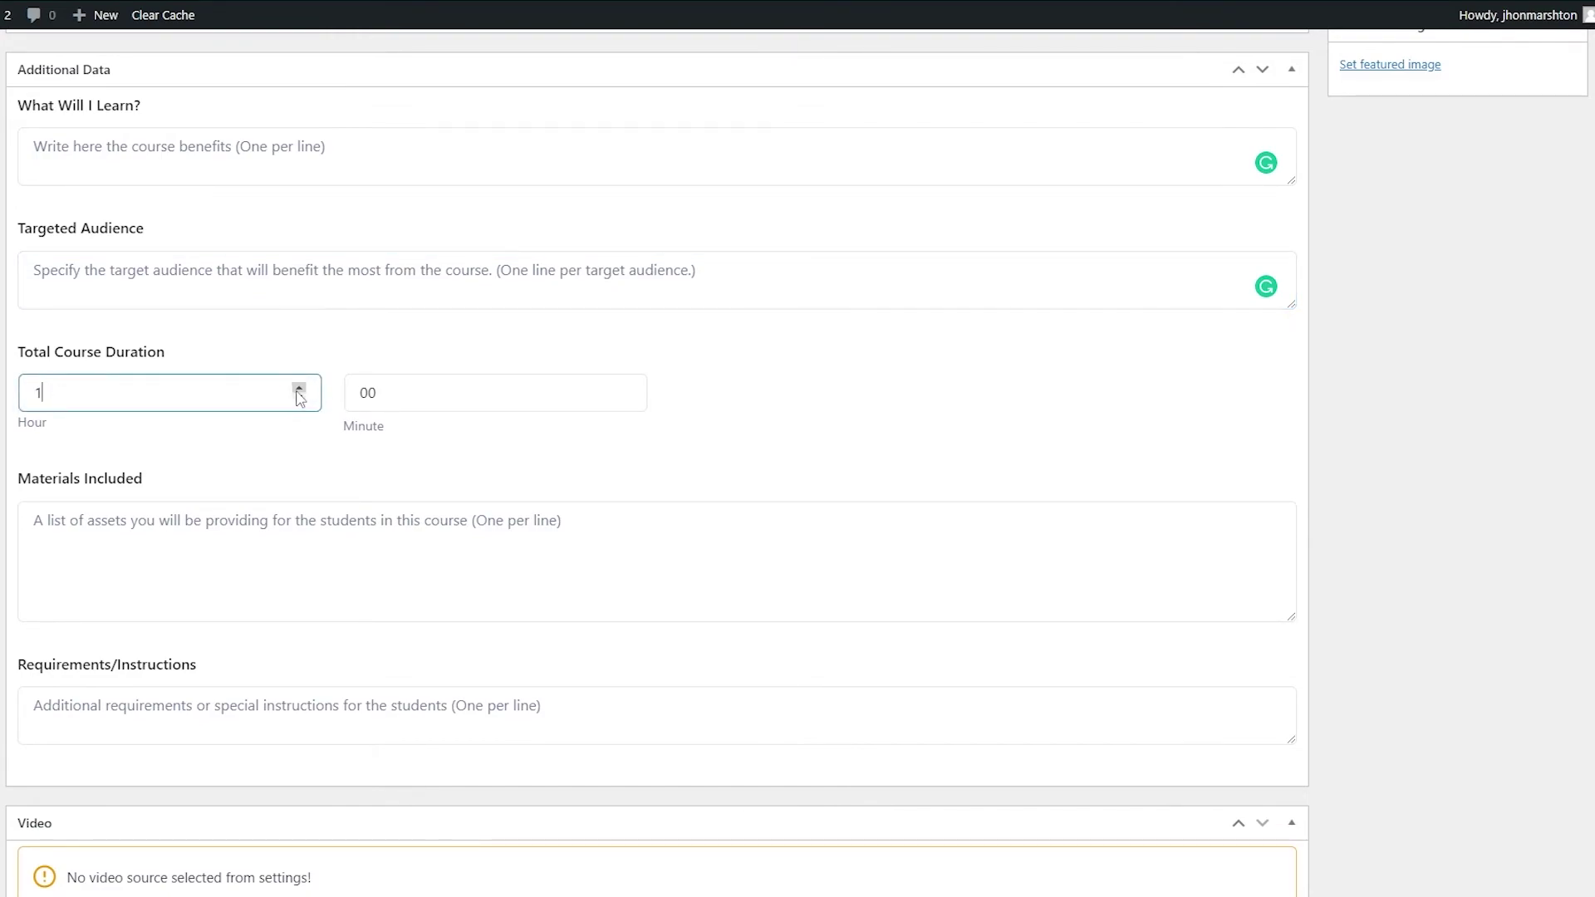
click(299, 388)
click(459, 395)
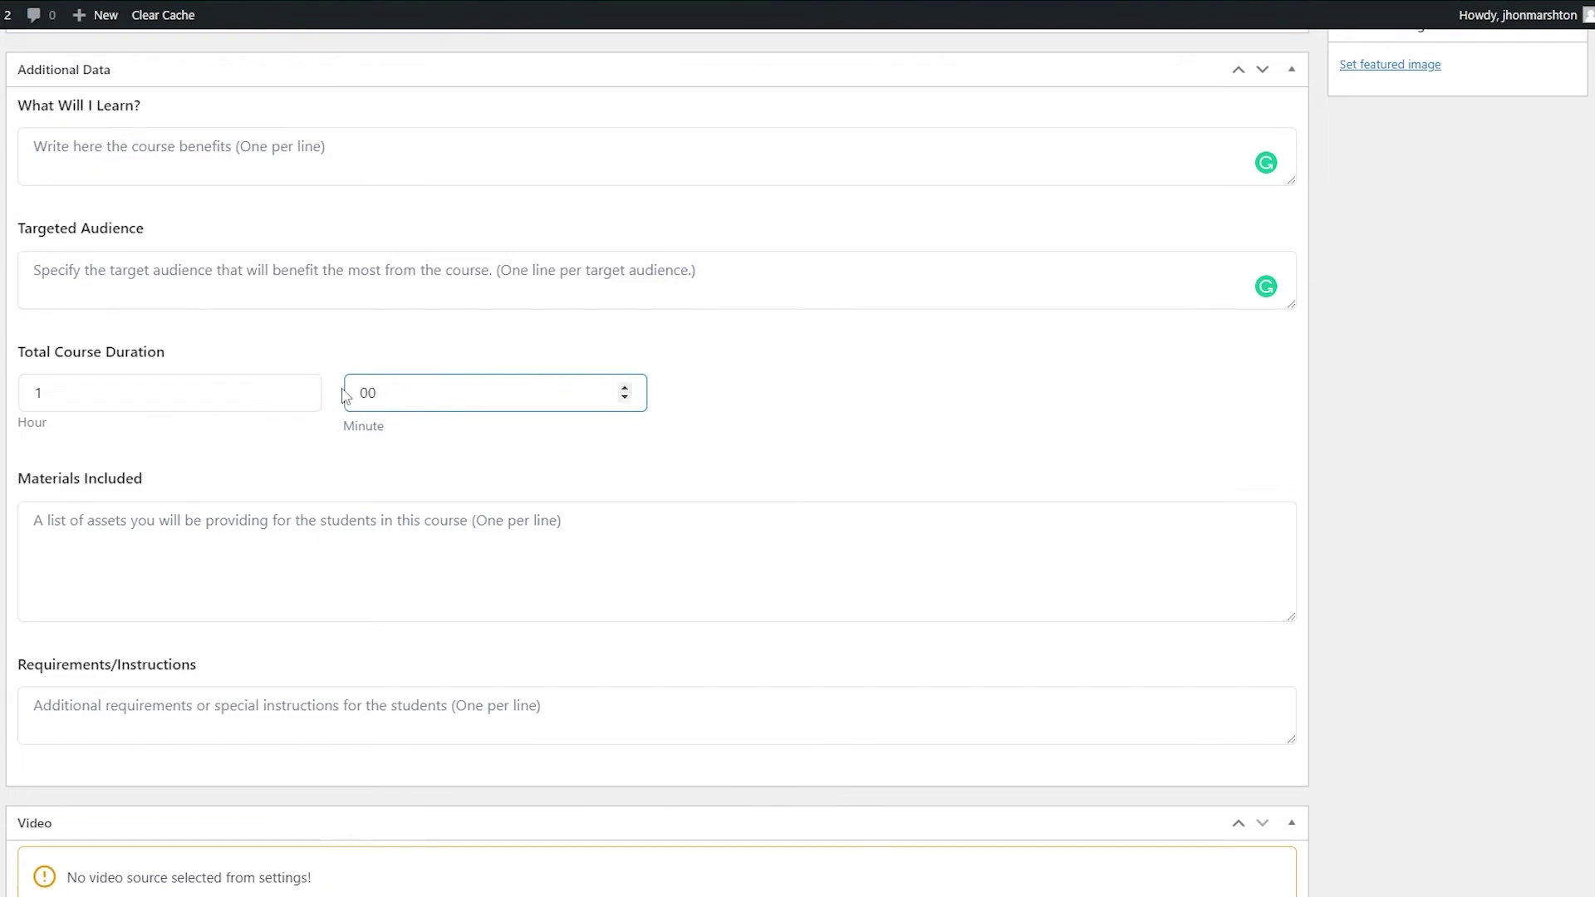
click(320, 428)
Review the Materials Included and Requirements/Instructions fields in the course's additional data
scroll(218, 449, down, 1)
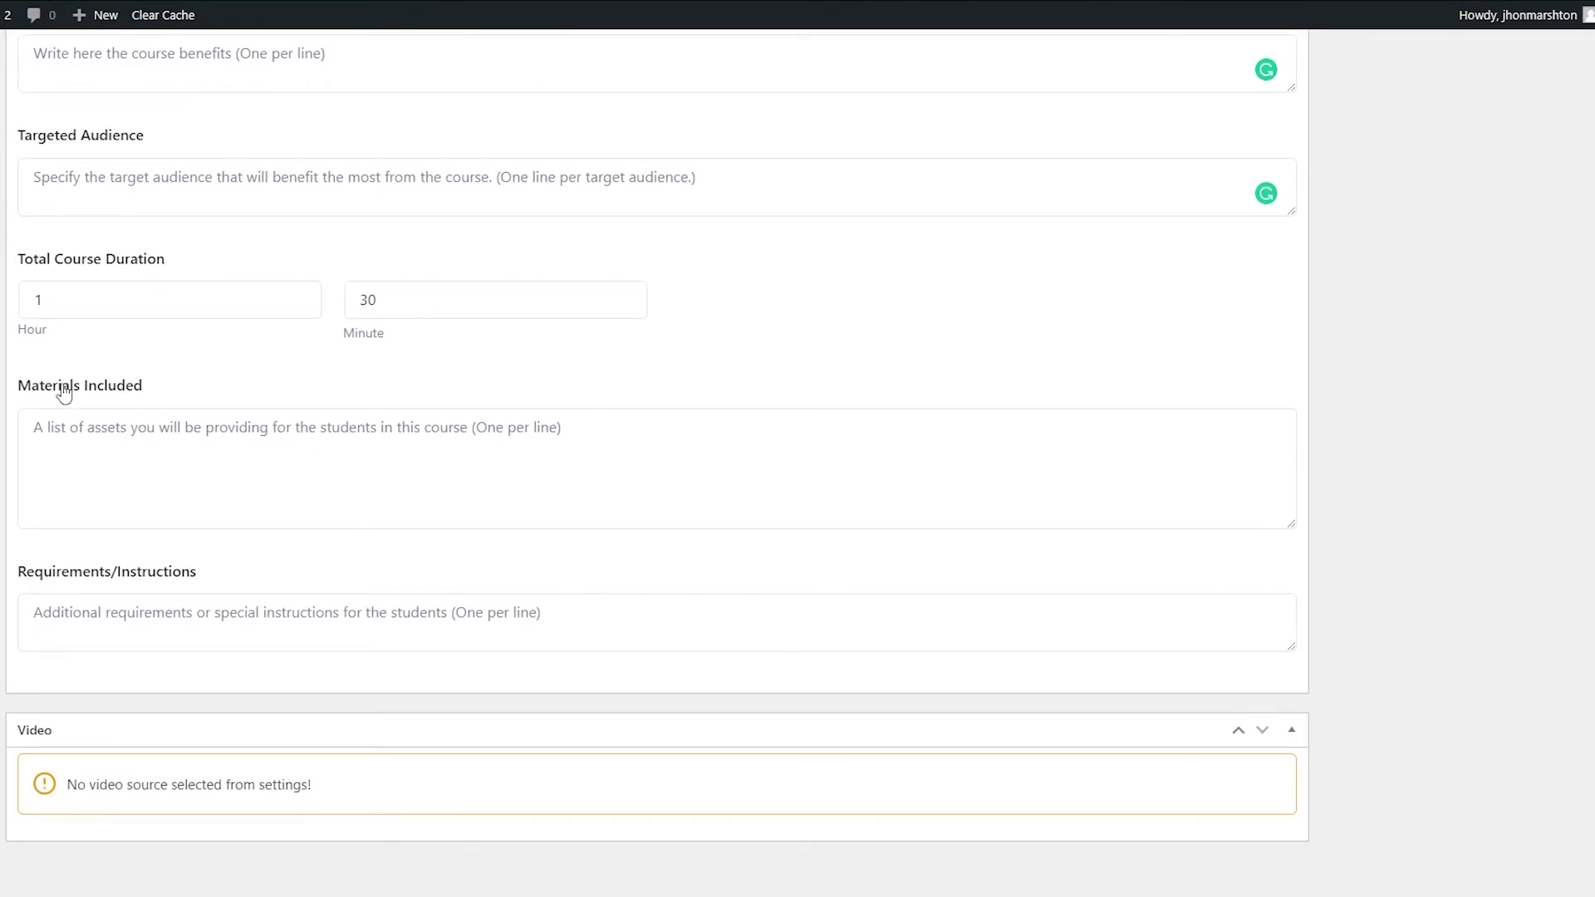
scroll(220, 410, down, 1)
click(393, 408)
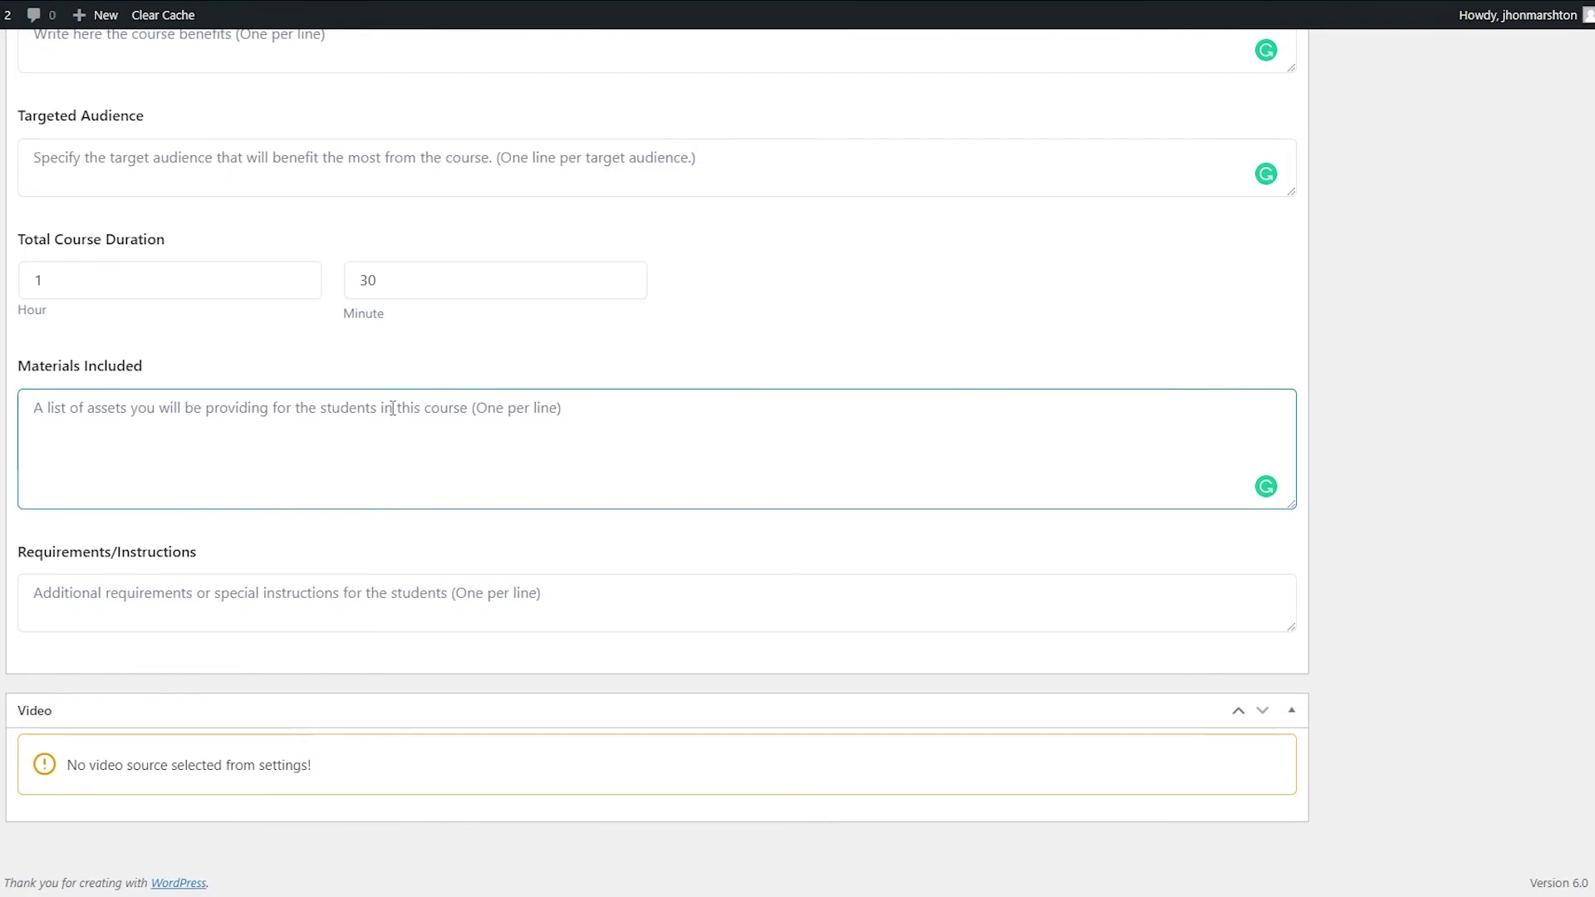
scroll(393, 407, up, 1)
right_click(392, 407)
click(748, 335)
Set the red-lit portrait of the bearded man as the course's featured image and publish the course
scroll(801, 441, up, 15)
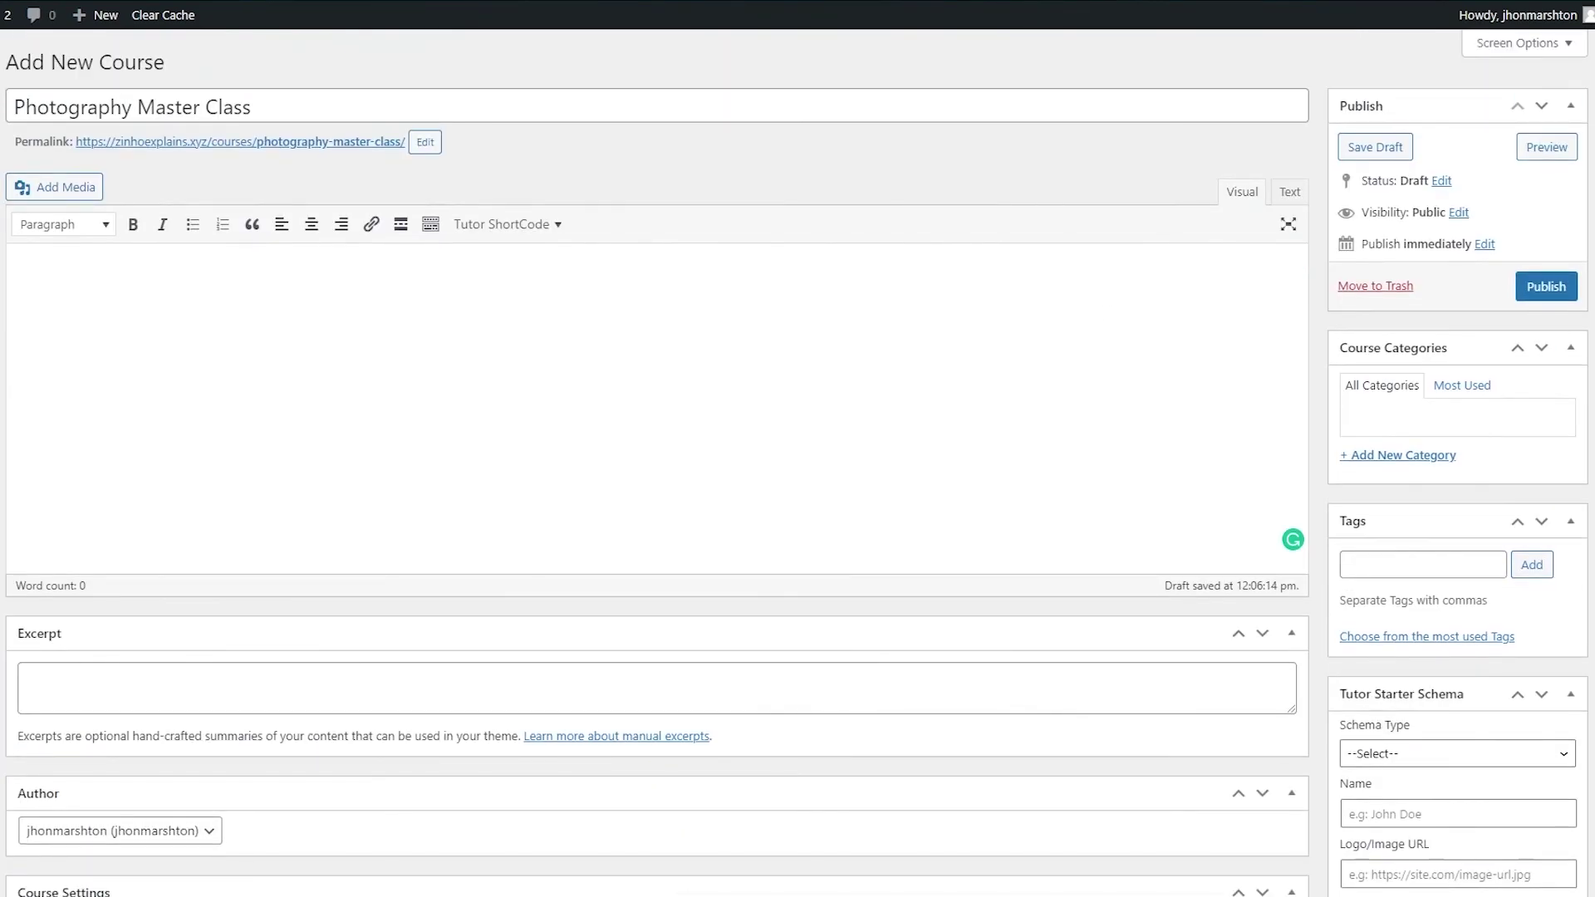
scroll(1330, 490, down, 11)
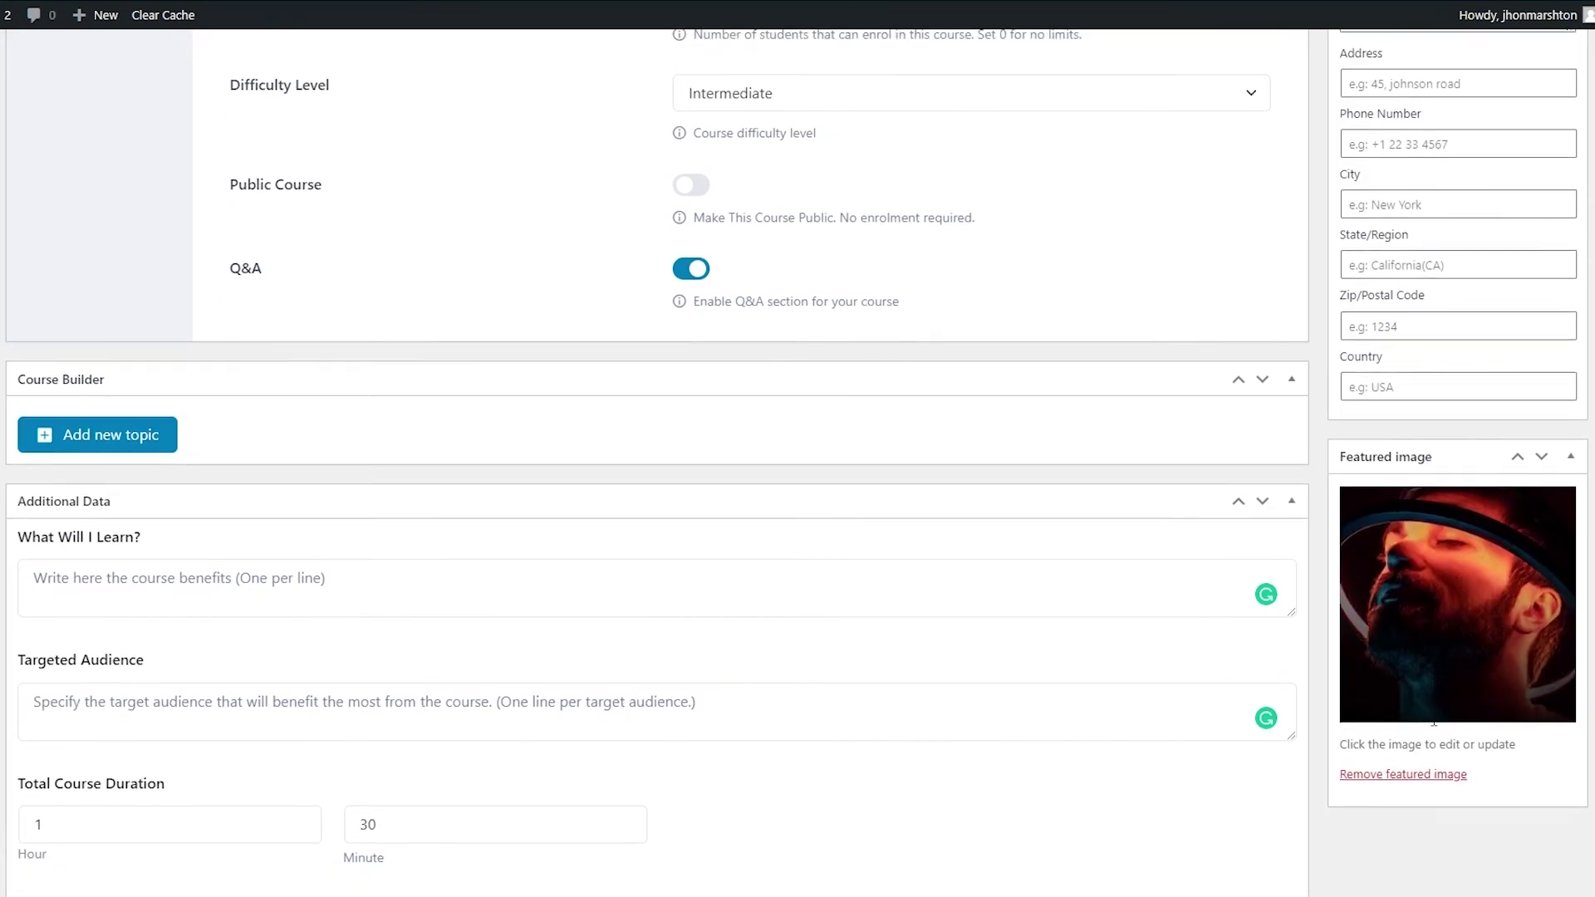
scroll(1438, 742, up, 9)
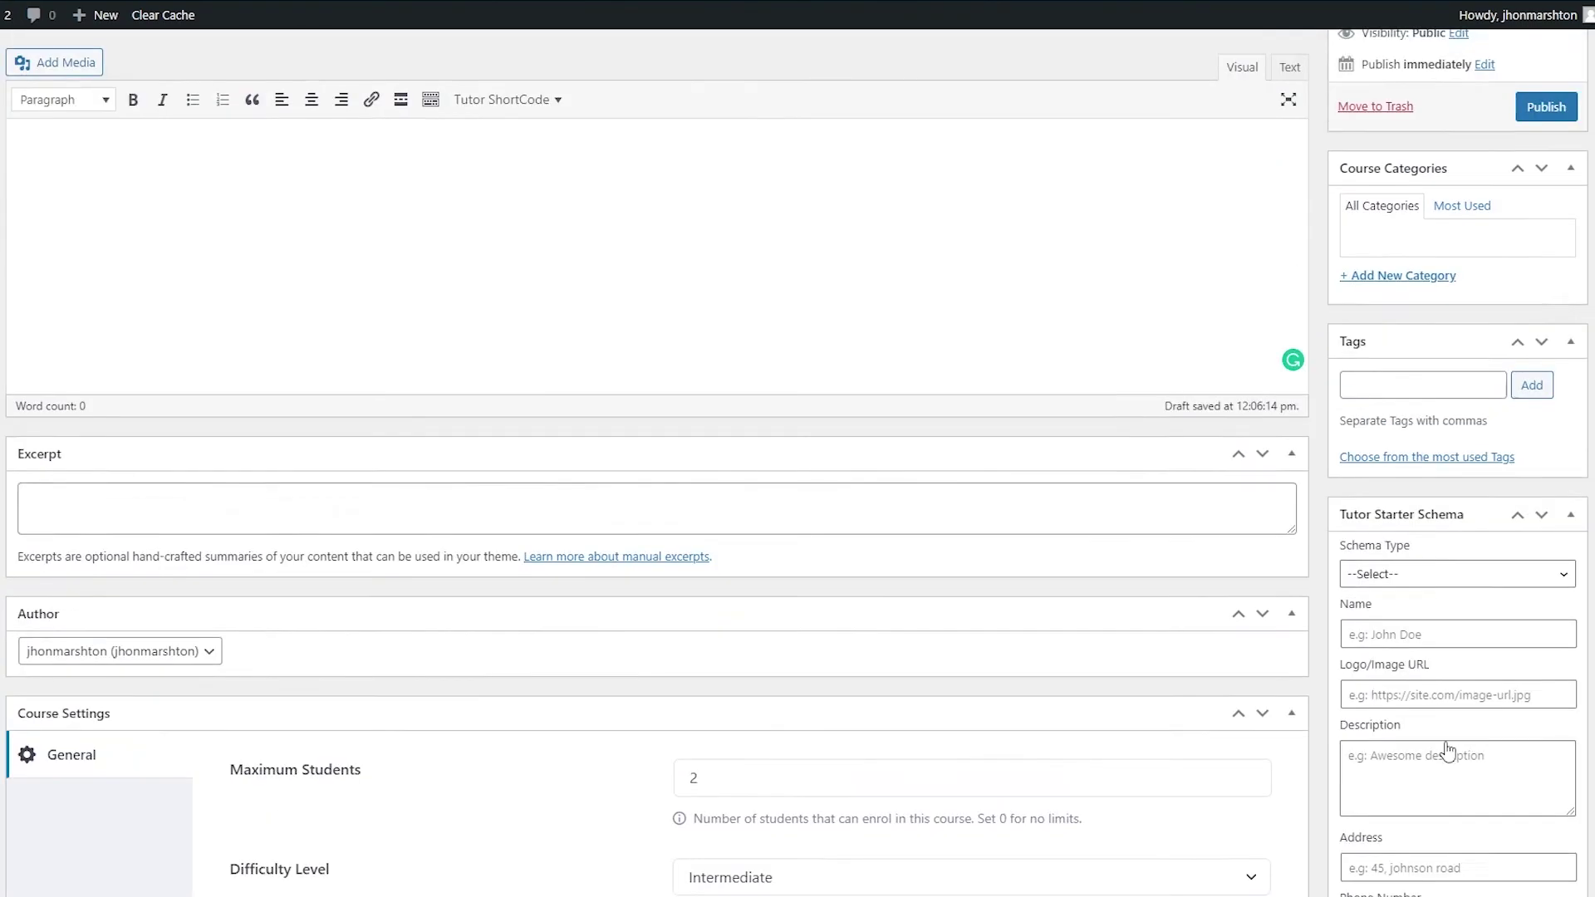
scroll(1448, 752, up, 2)
click(1536, 291)
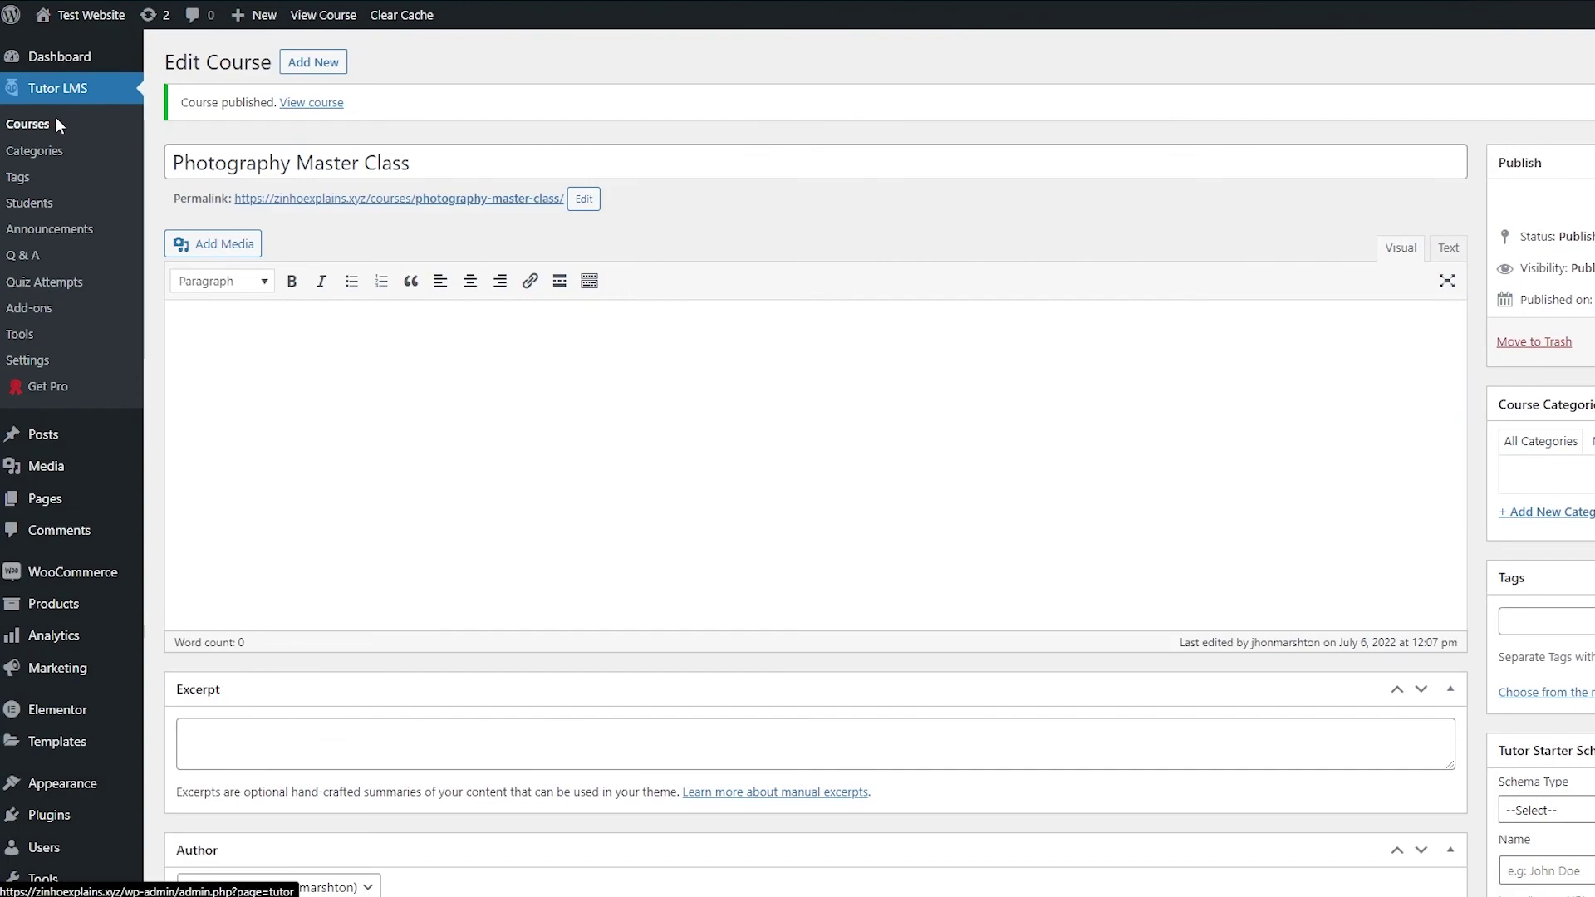
View the published Photography Master Class from the Tutor LMS course list, enroll in it and review its page
click(58, 124)
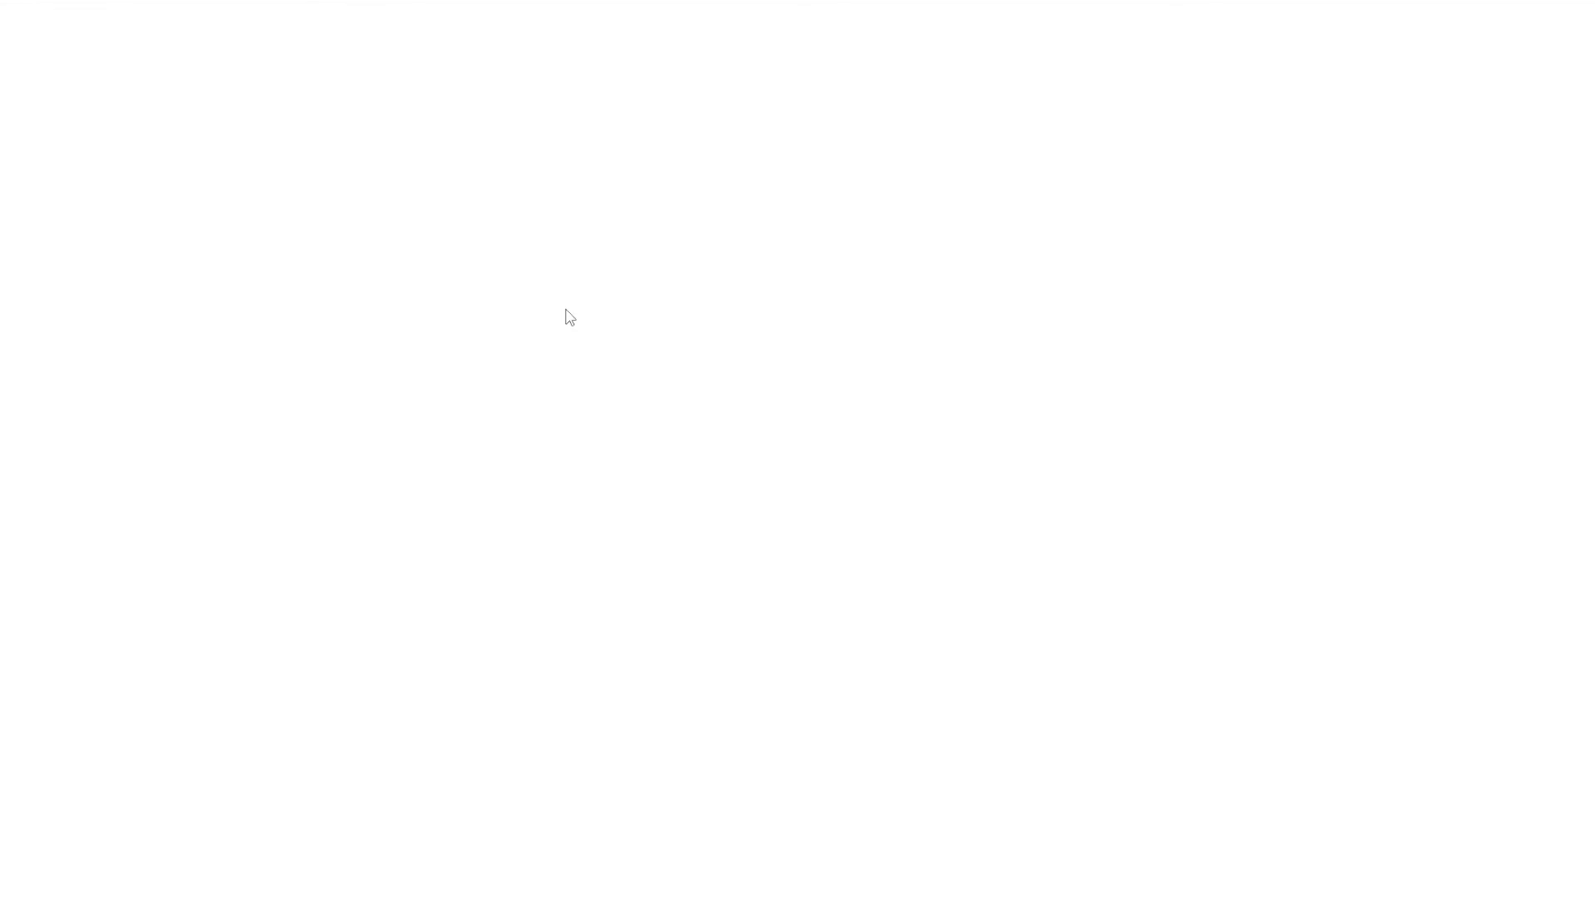
scroll(1136, 474, down, 4)
scroll(1169, 459, up, 4)
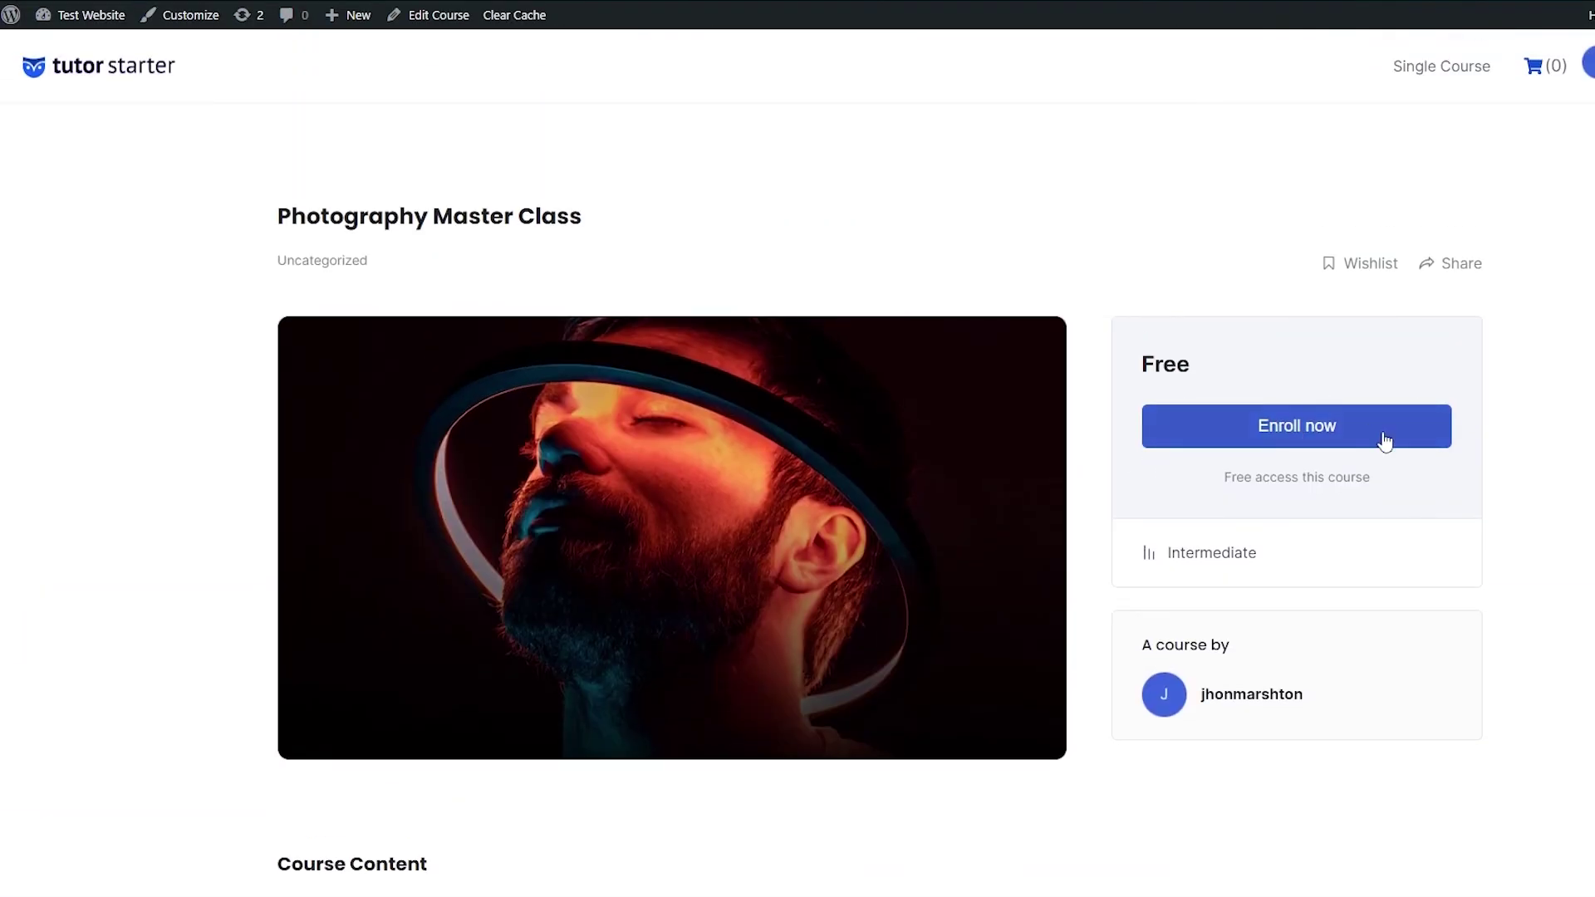
click(1175, 436)
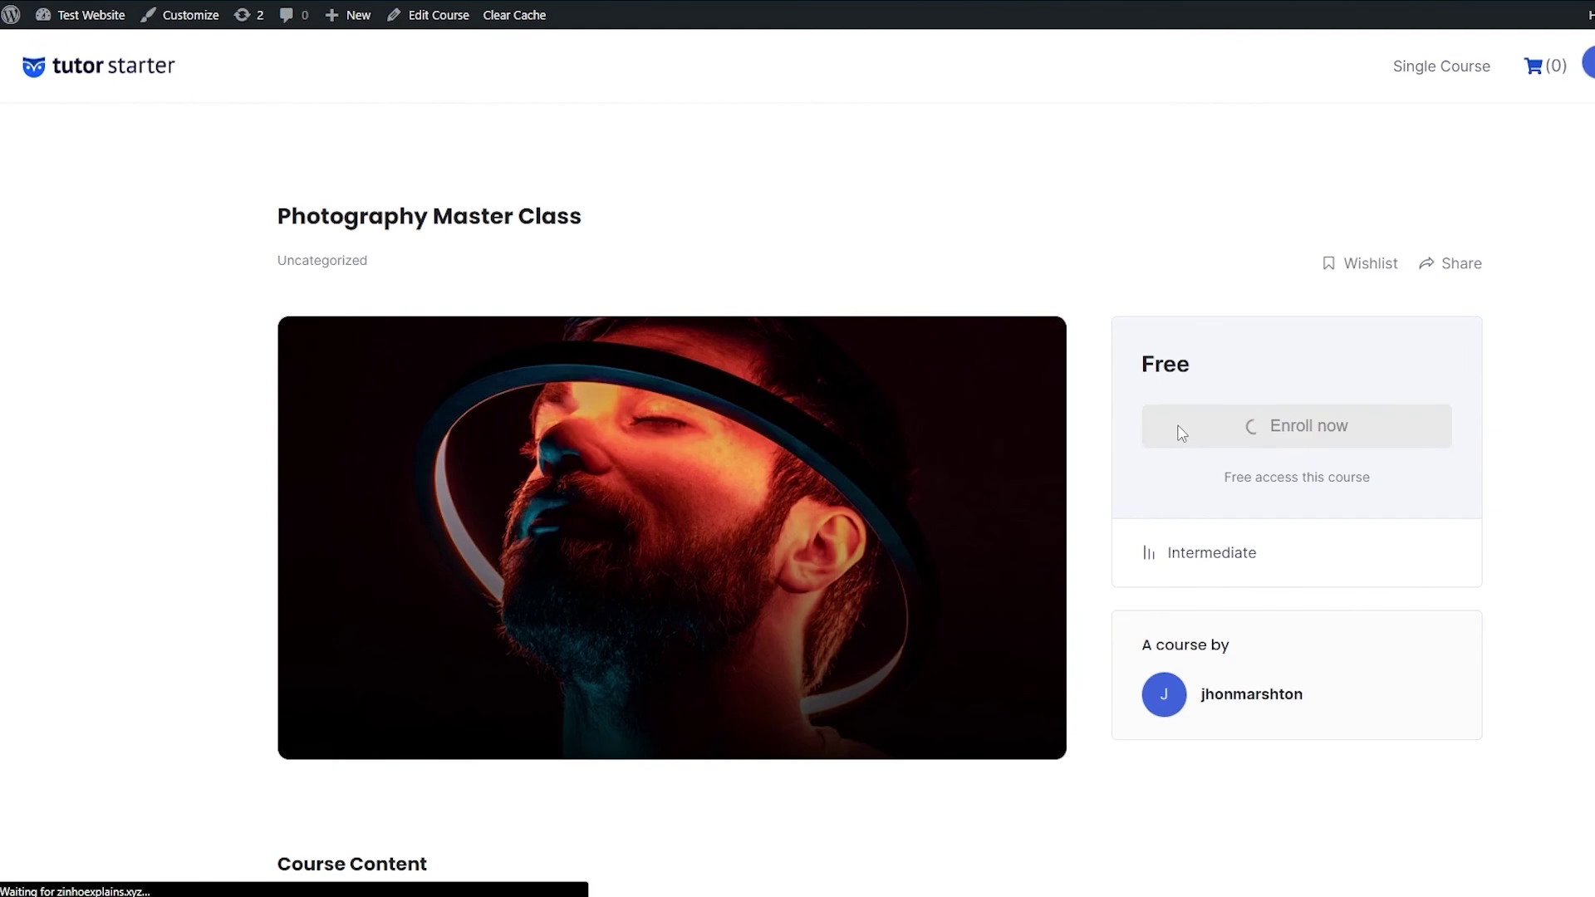
scroll(557, 521, down, 4)
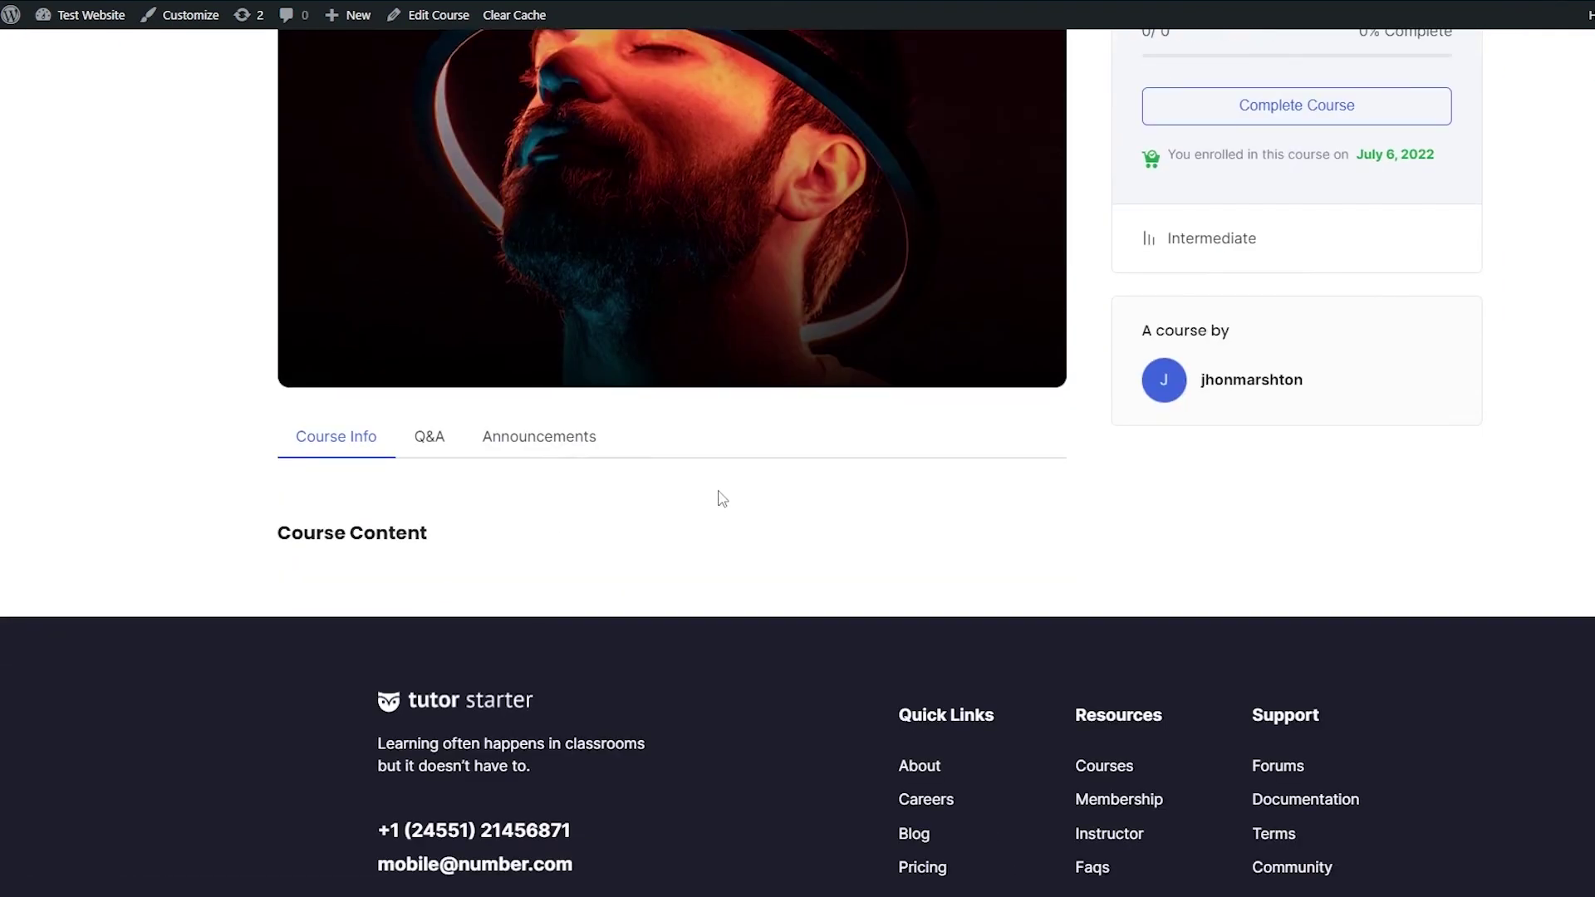
scroll(951, 461, up, 4)
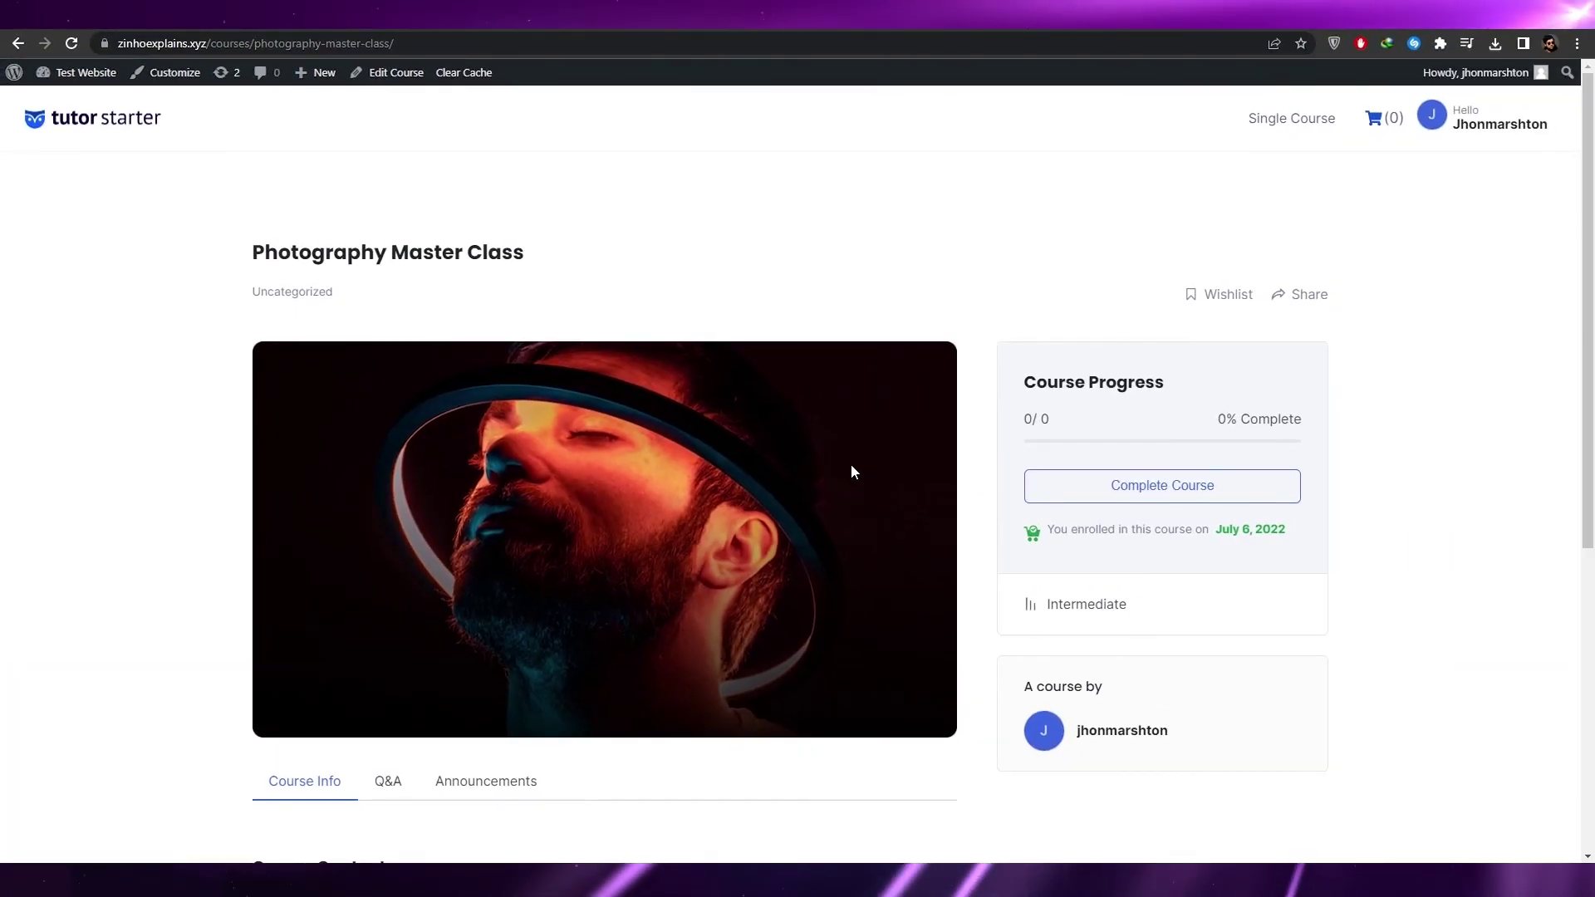